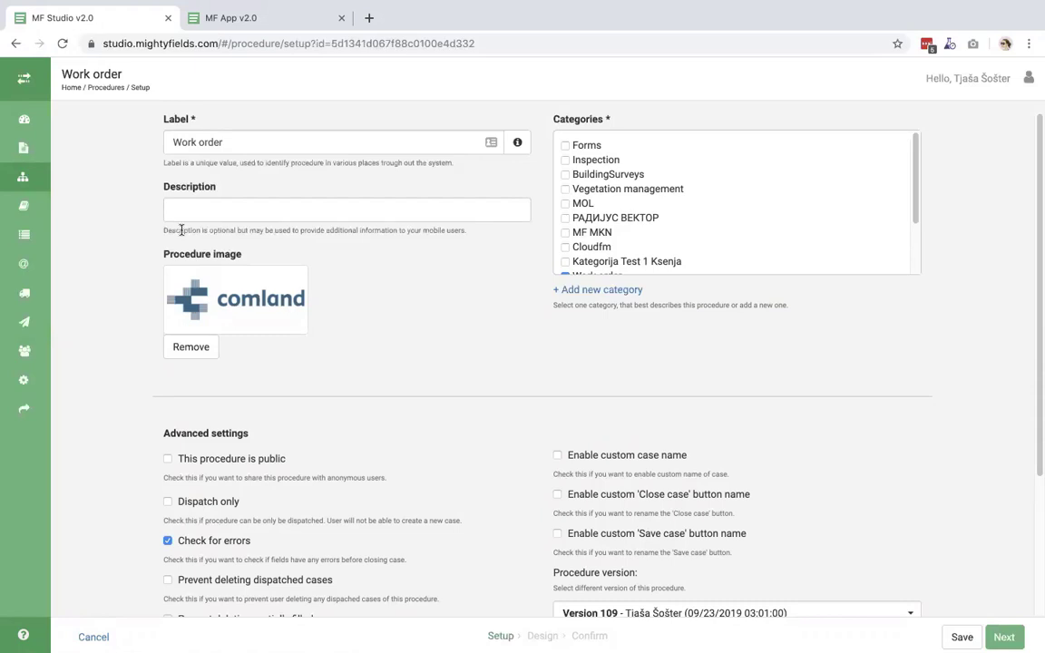
- Move the Work order procedure to Design, show the Advanced palette, and open the Work description form
scroll(477, 501, down, 3)
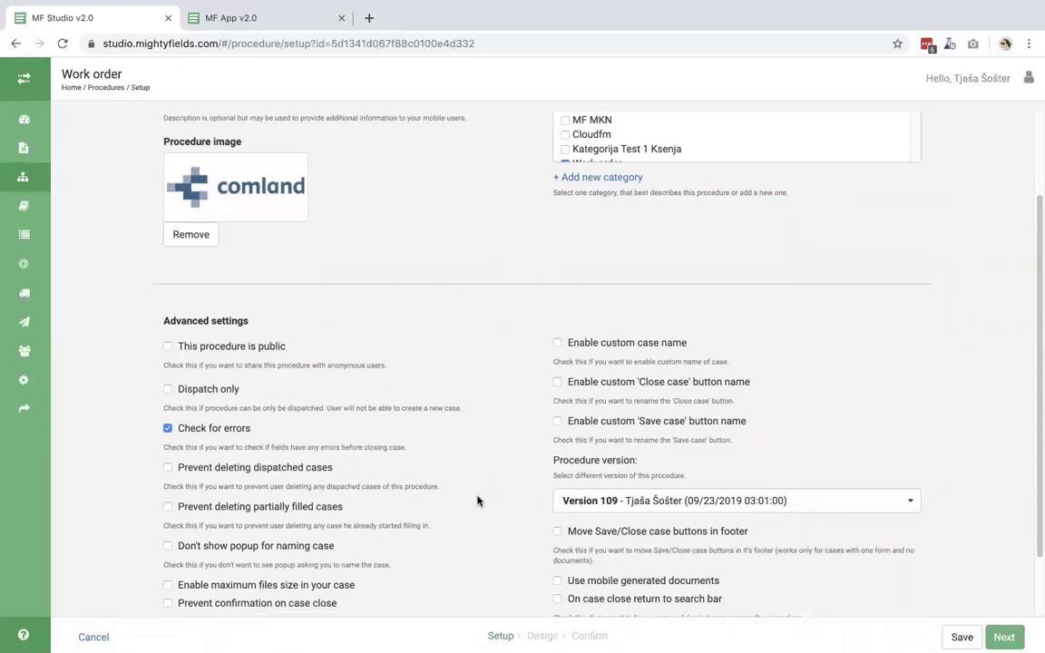
click(542, 636)
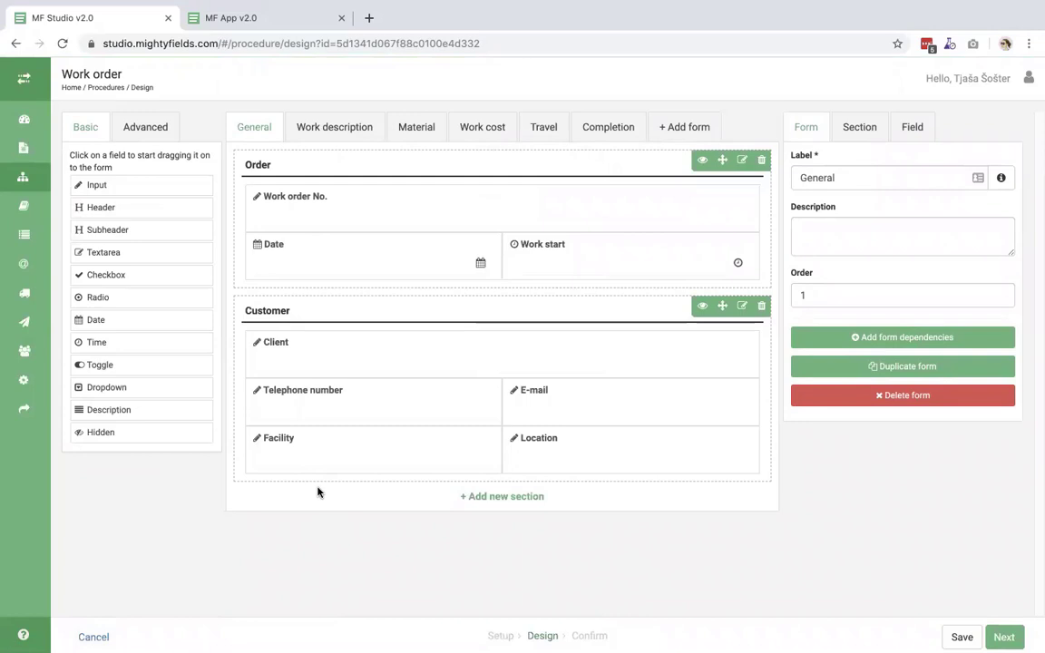
click(137, 128)
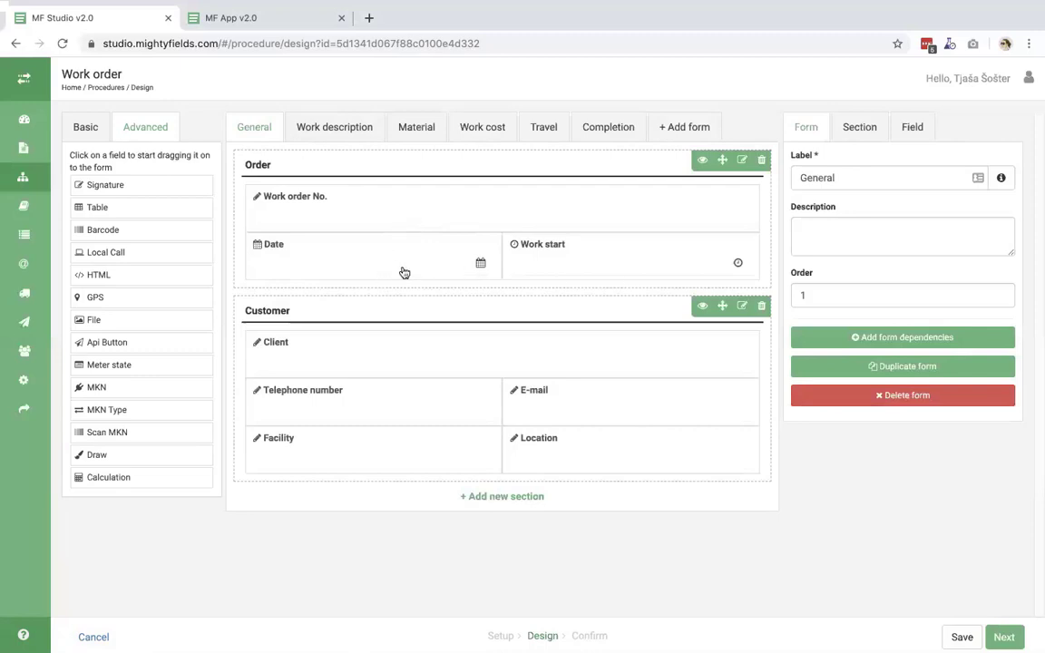
click(319, 123)
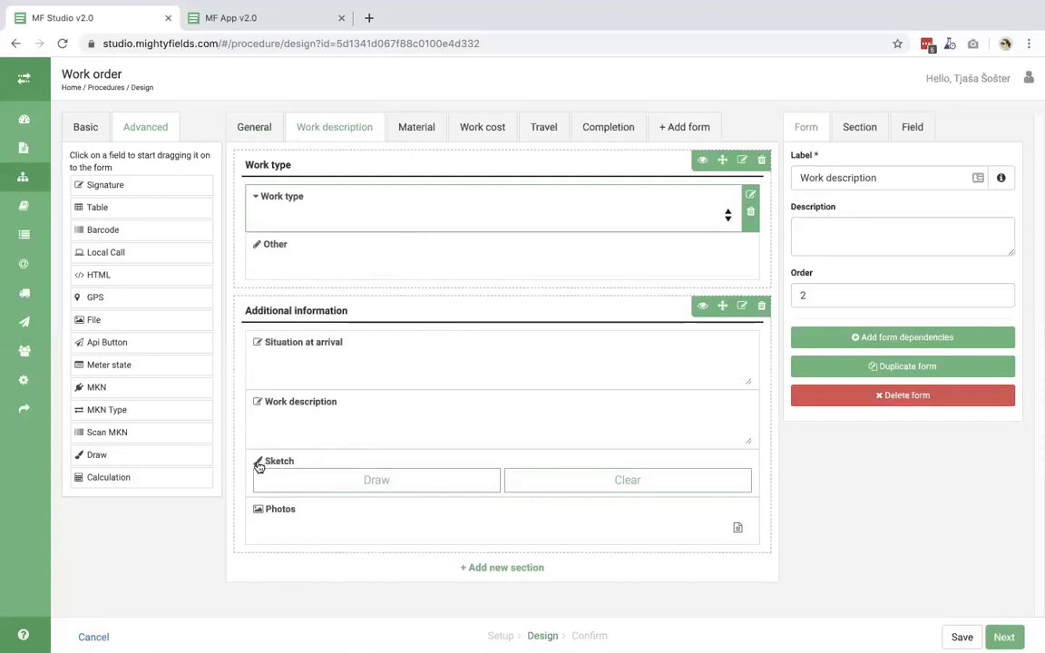
click(426, 136)
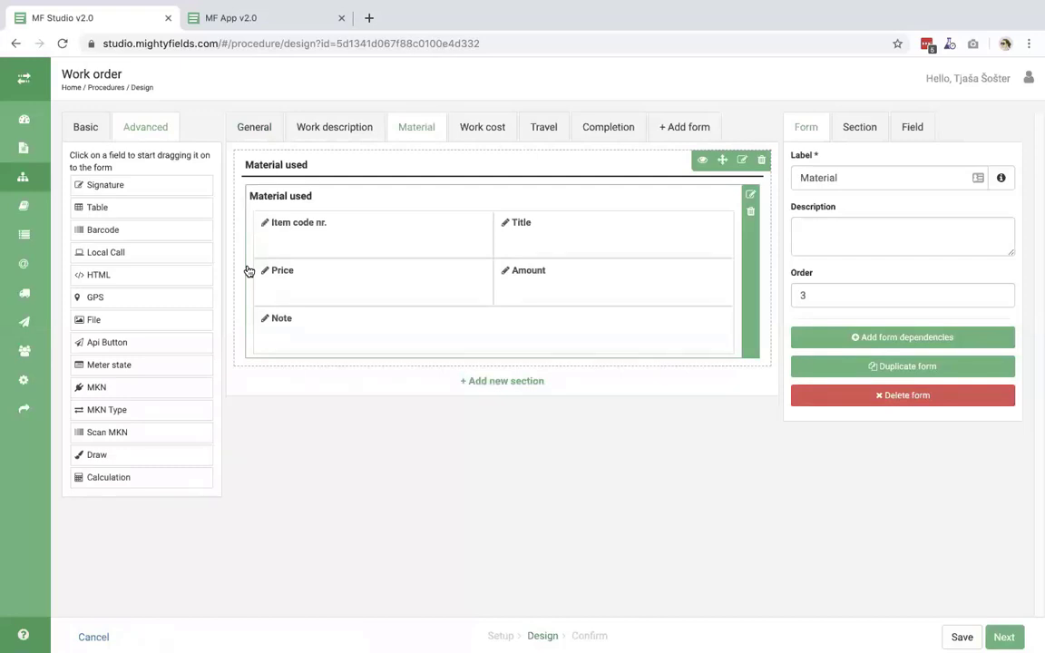
click(263, 134)
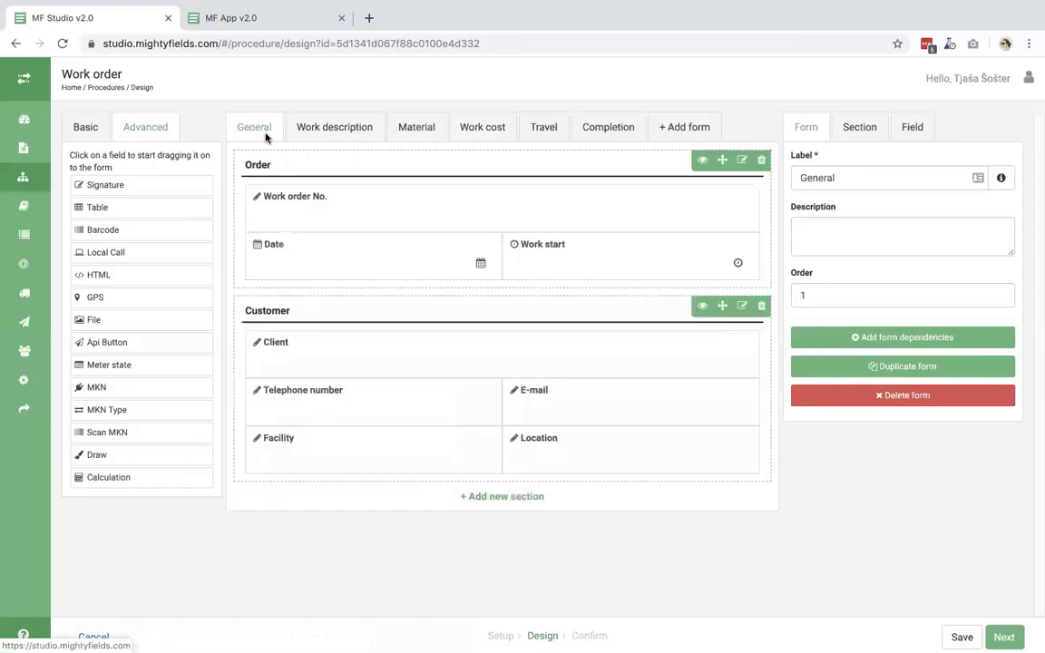
- Review the Work order No. field, General form and Order section settings, then select the Client field
click(309, 213)
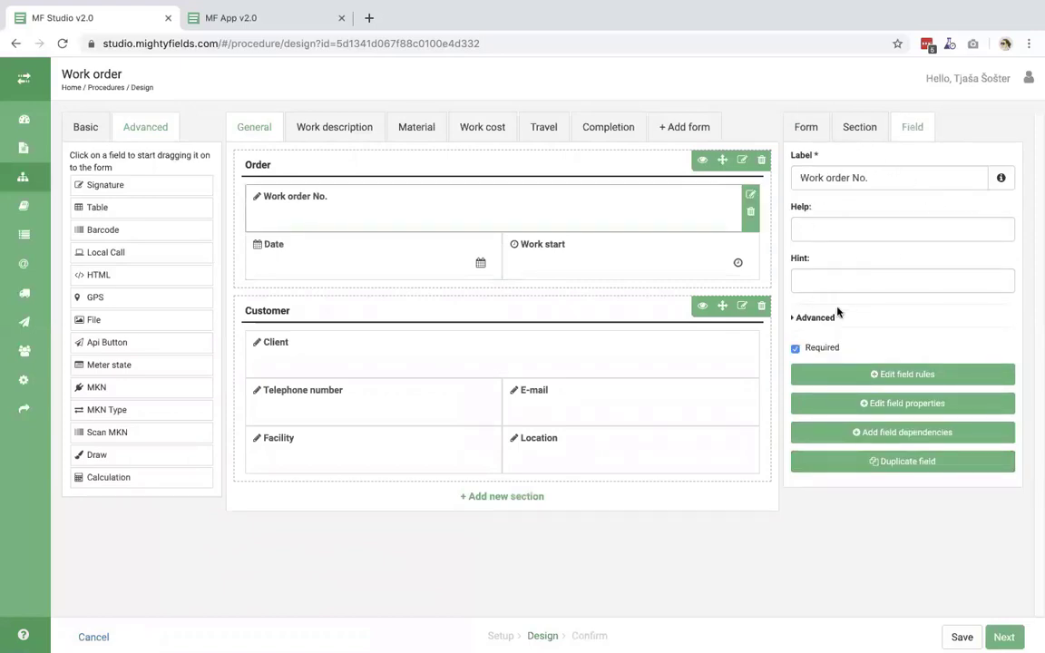
click(810, 133)
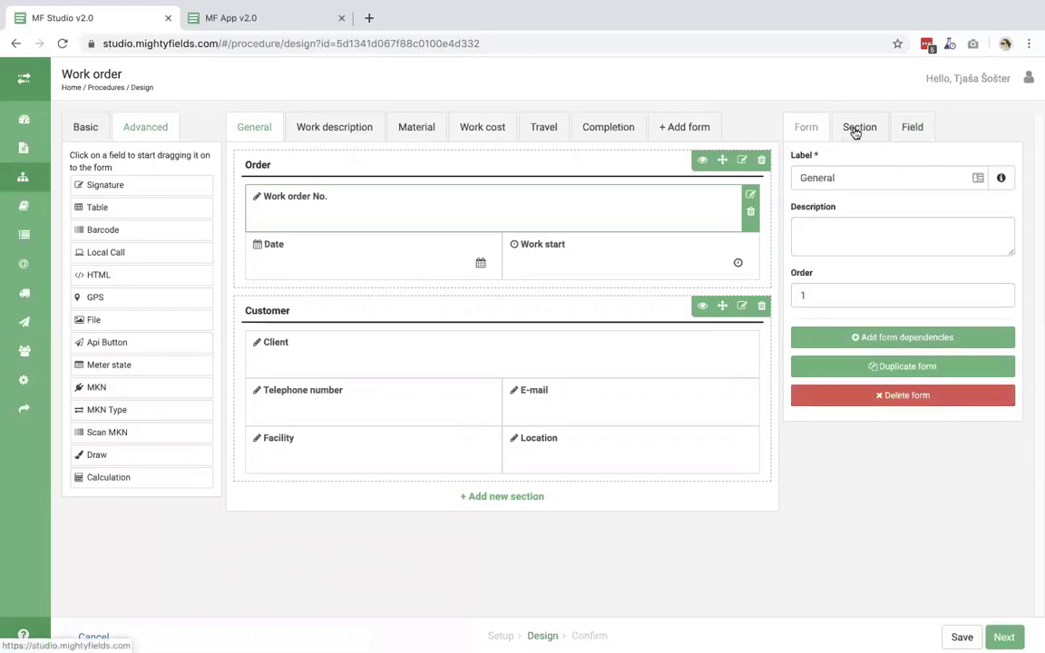
click(855, 130)
click(904, 132)
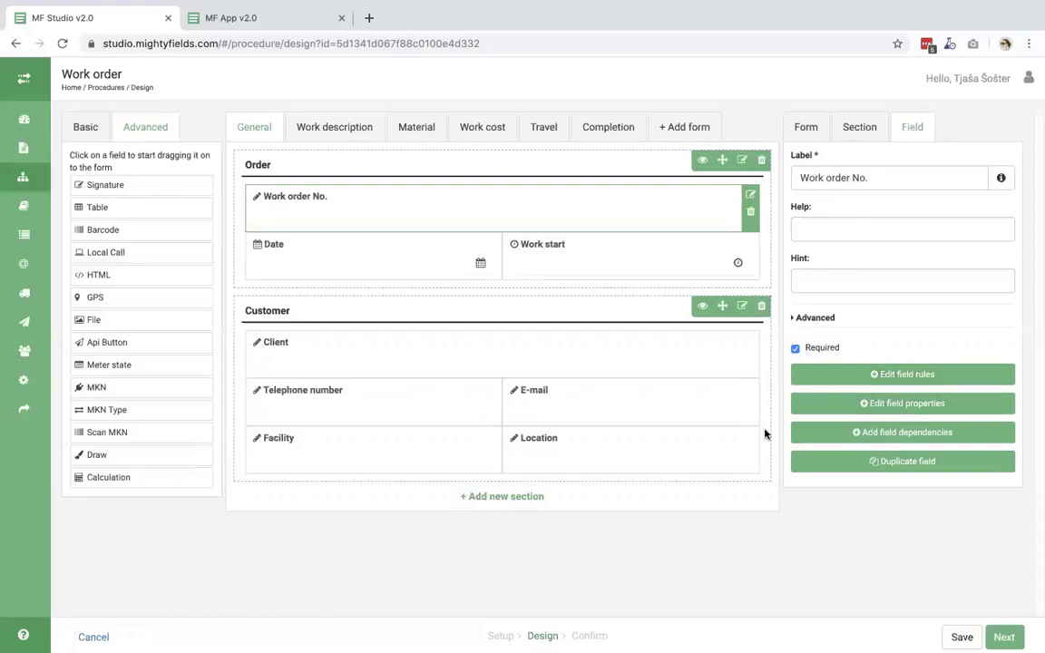
click(560, 364)
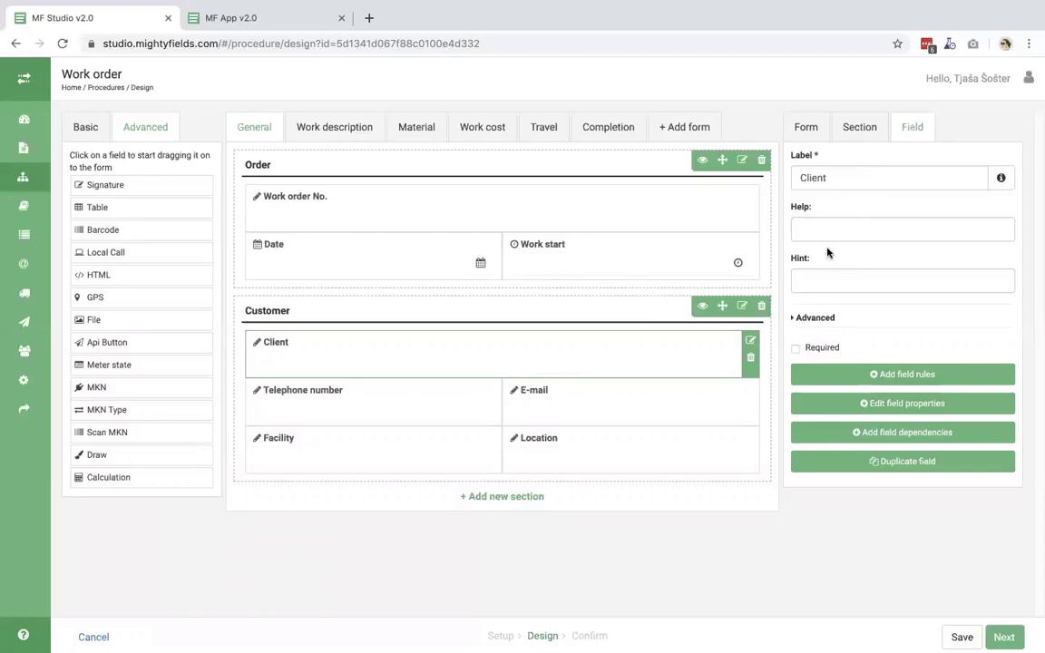
- Change the Client field's label to 'Customer'
click(848, 178)
double_click(849, 179)
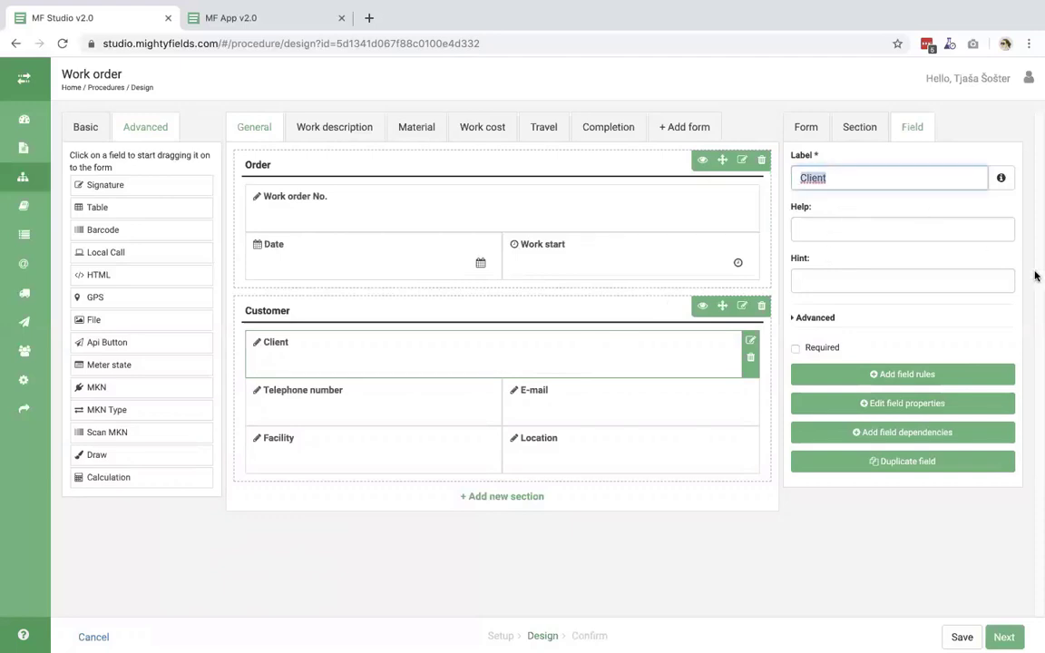
text(Customer)
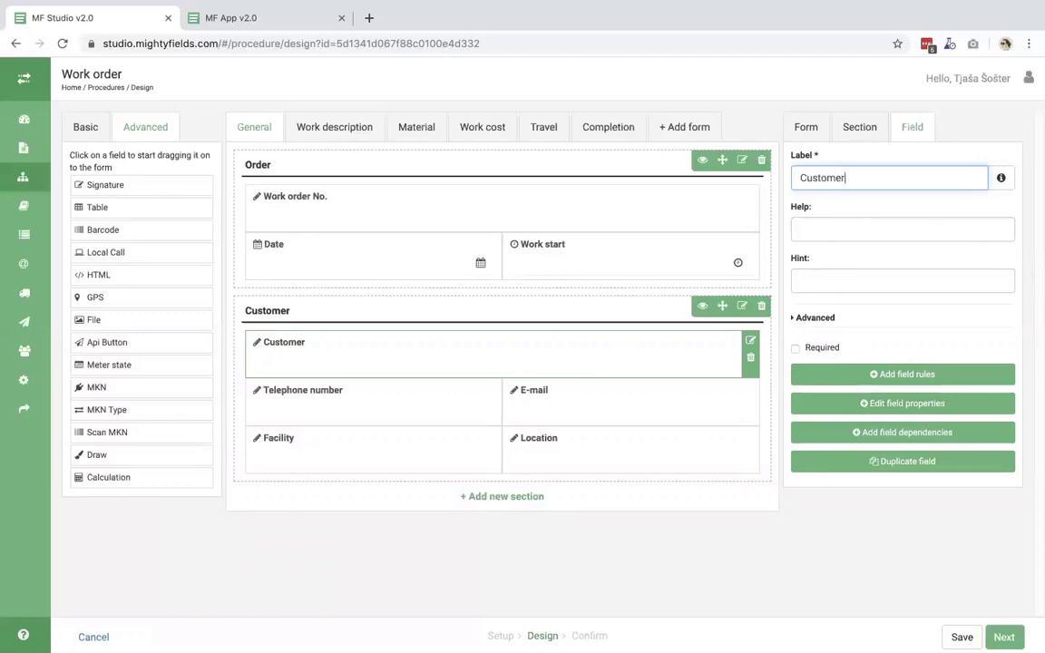
key(ctrl+a)
click(584, 401)
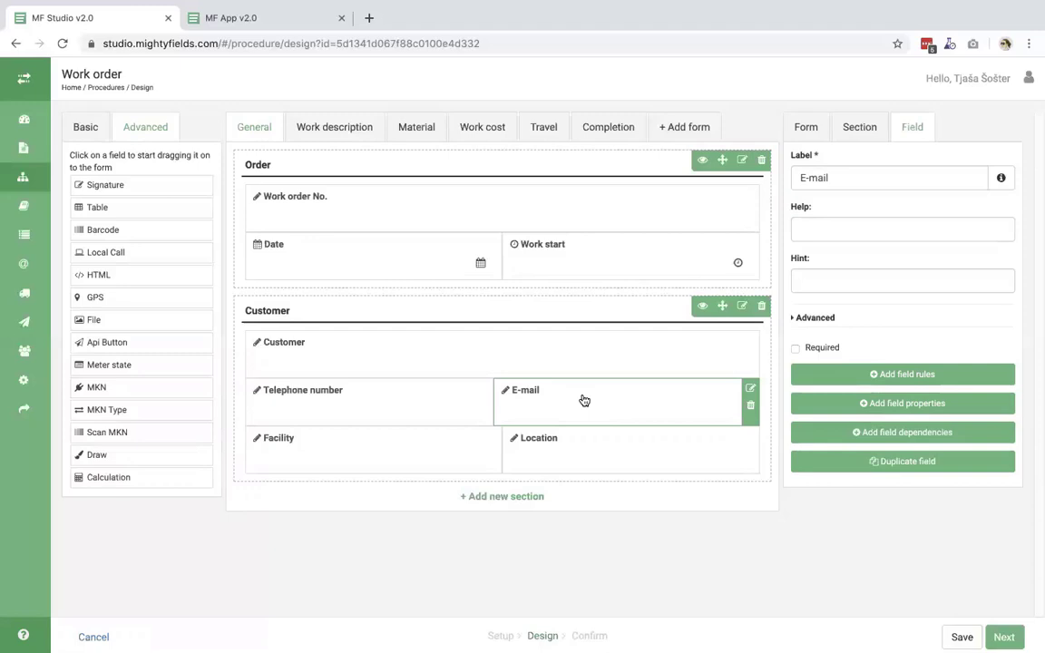
- Give the E-mail field Required and Email validation rules and save them
click(827, 377)
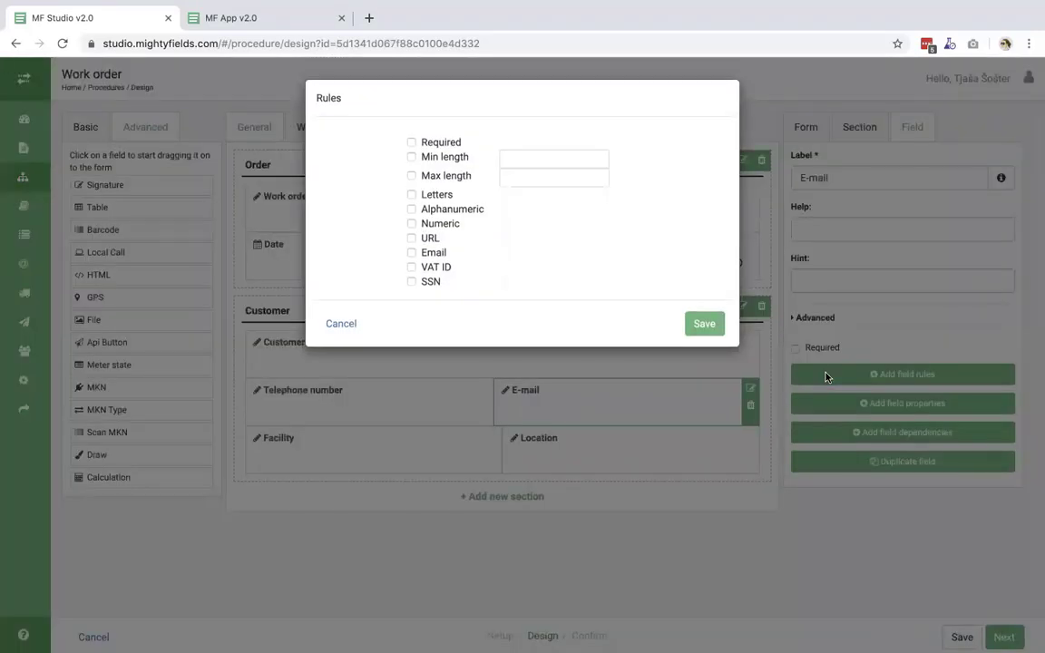
click(432, 146)
click(433, 256)
click(698, 325)
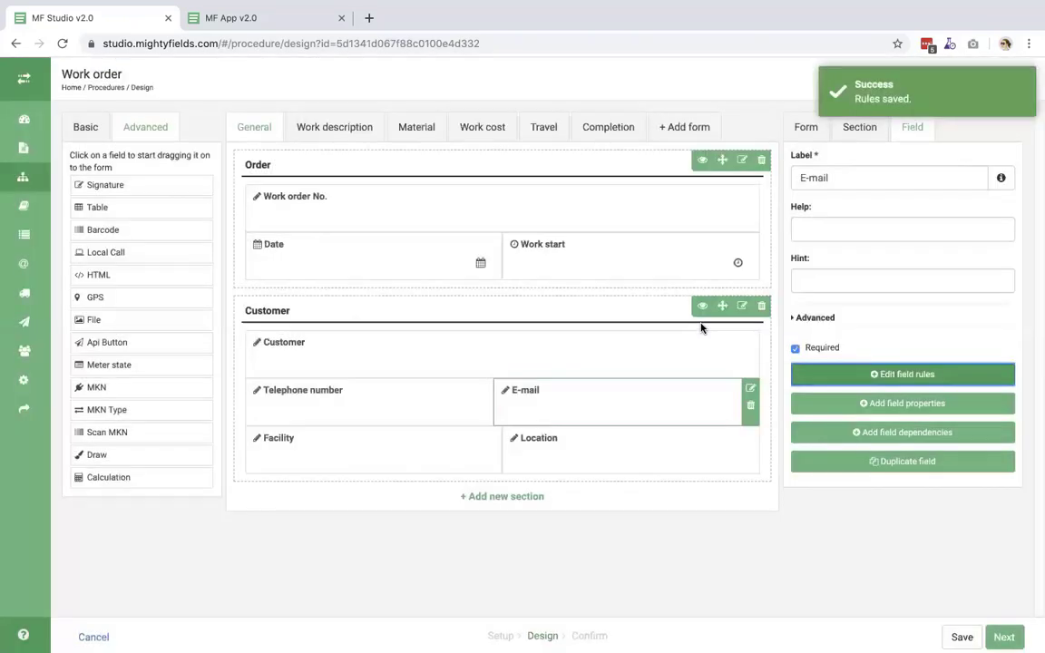
click(580, 354)
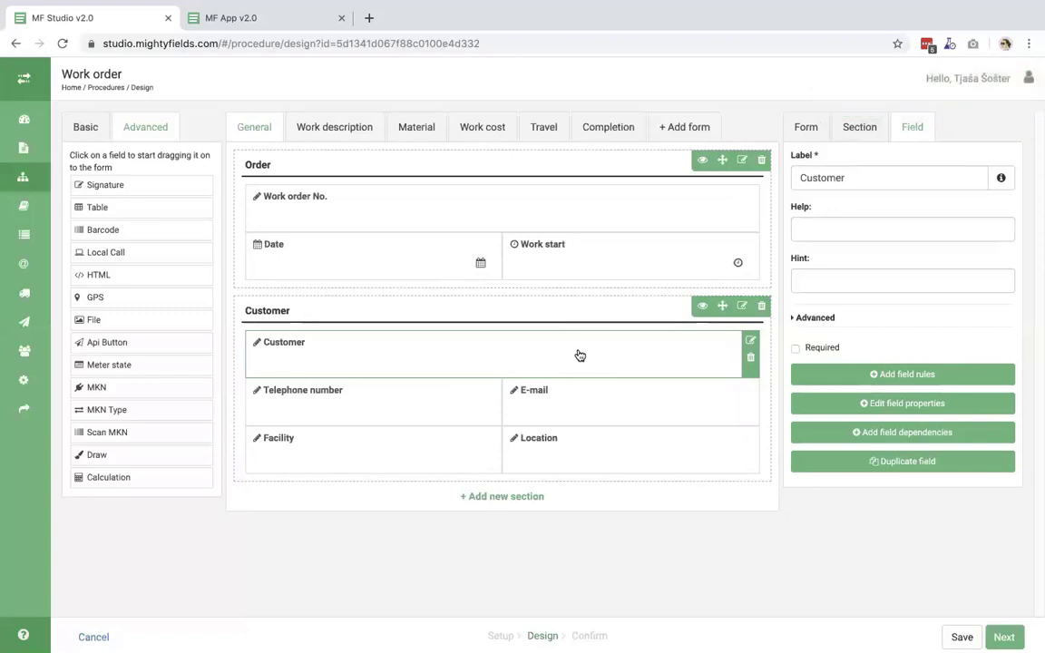
- Enable 'Show name and value in case title' for the Customer field and save its properties
click(814, 405)
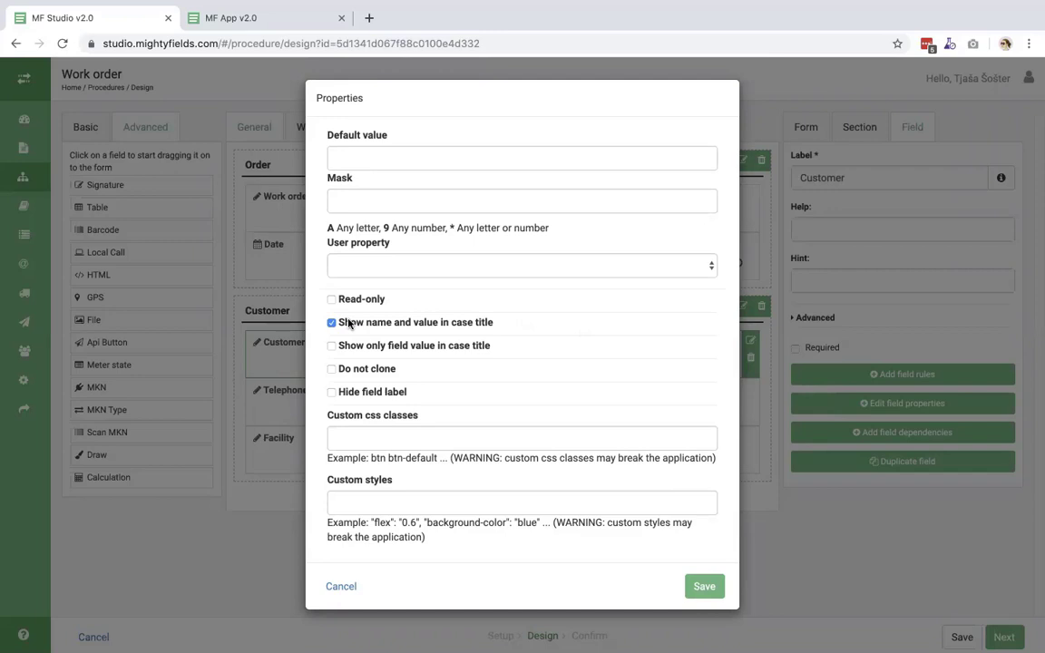
click(704, 587)
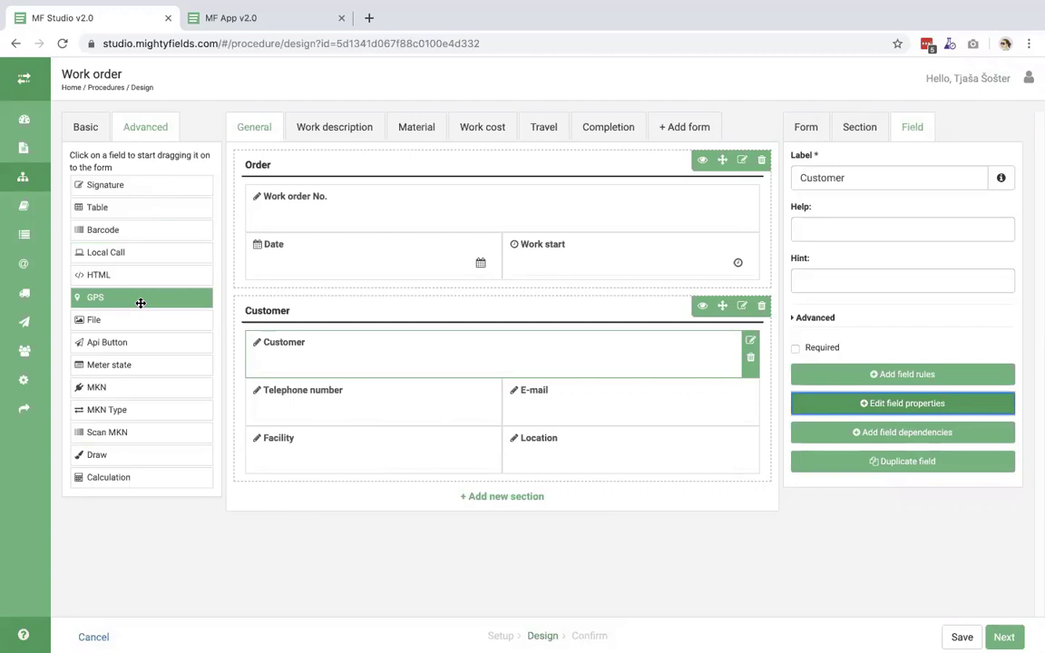
- Add a GPS field next to Location in the Customer section, labelled 'GPS Location'
drag(117, 298, 662, 536)
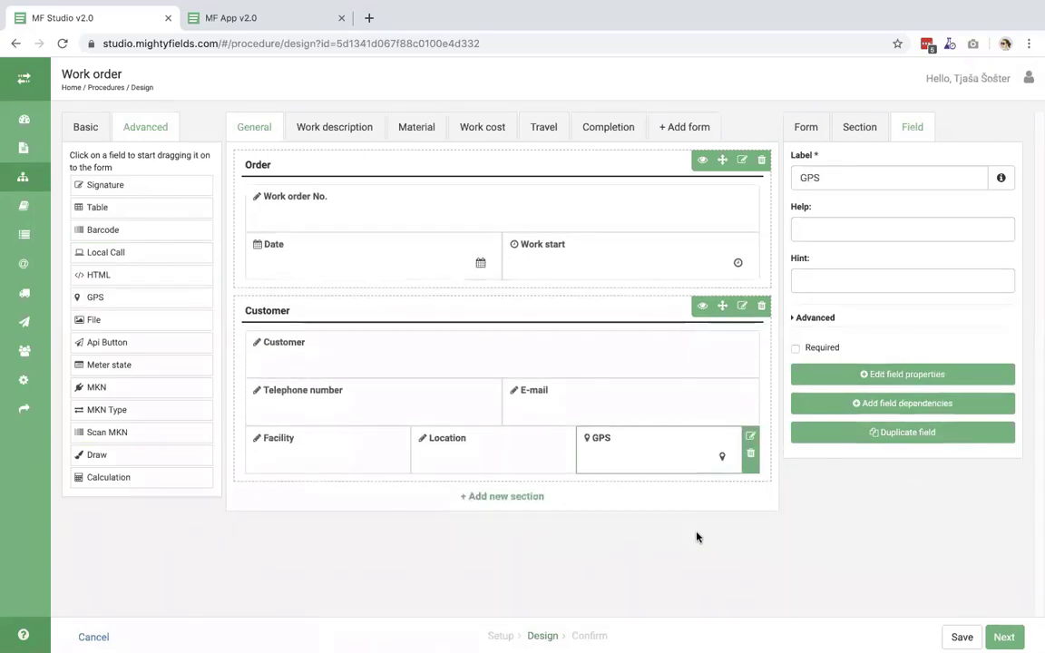
click(837, 178)
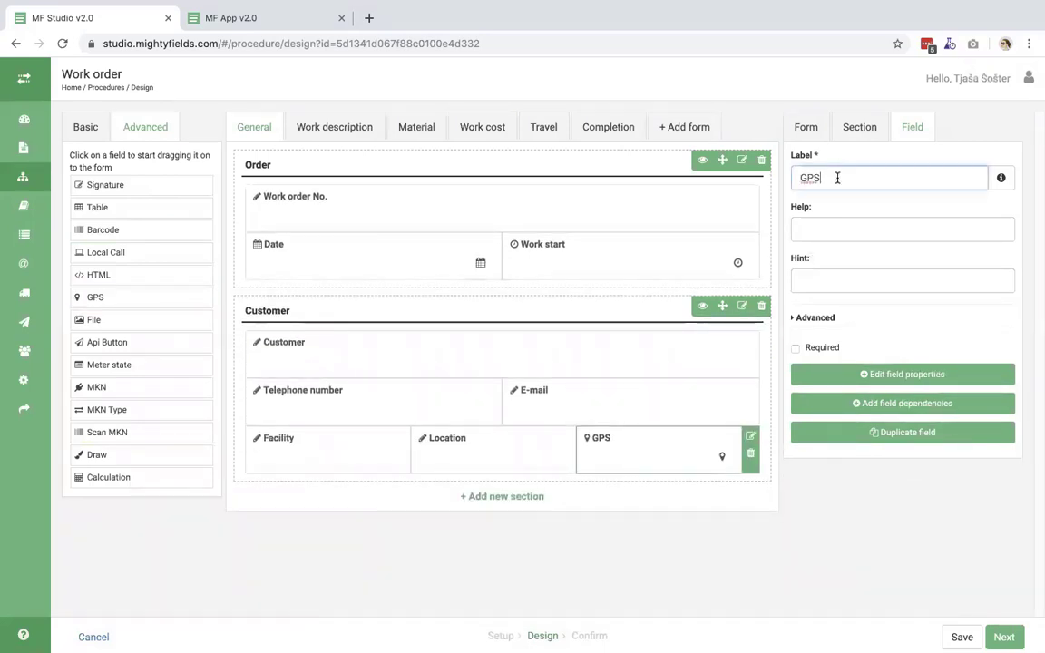
text(Location)
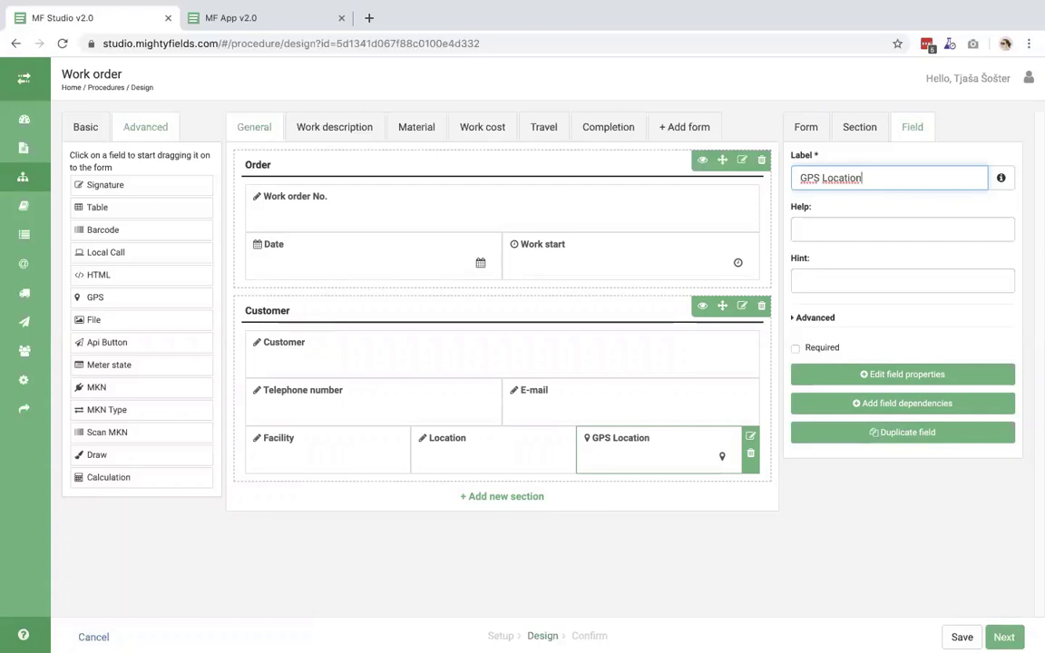
click(313, 465)
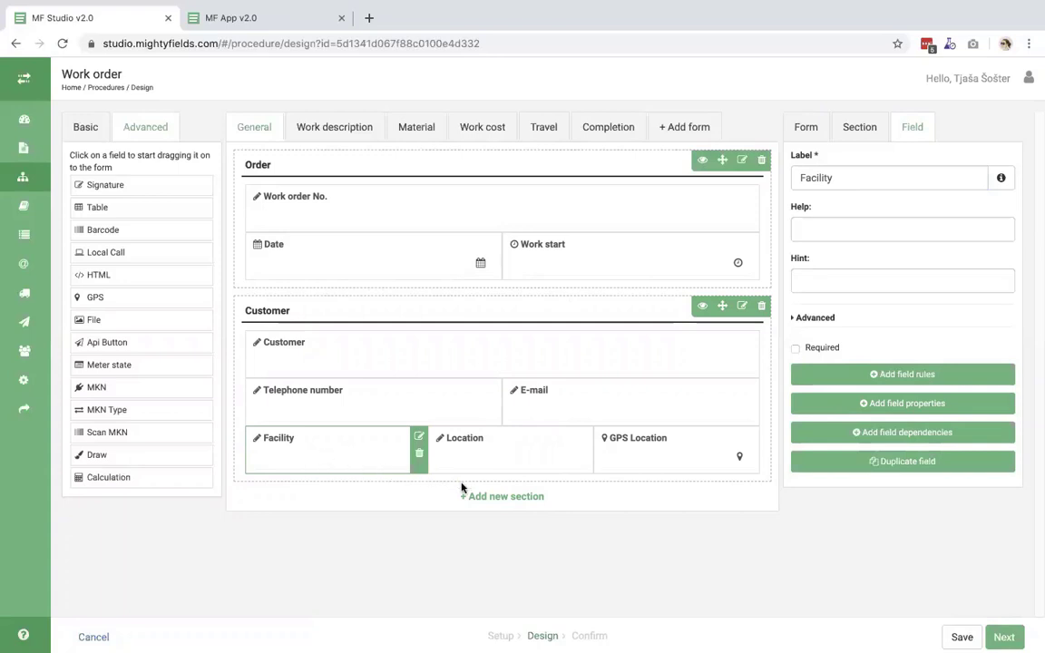
- Add a new section below Customer in the General form and name it 'Contract'
click(518, 498)
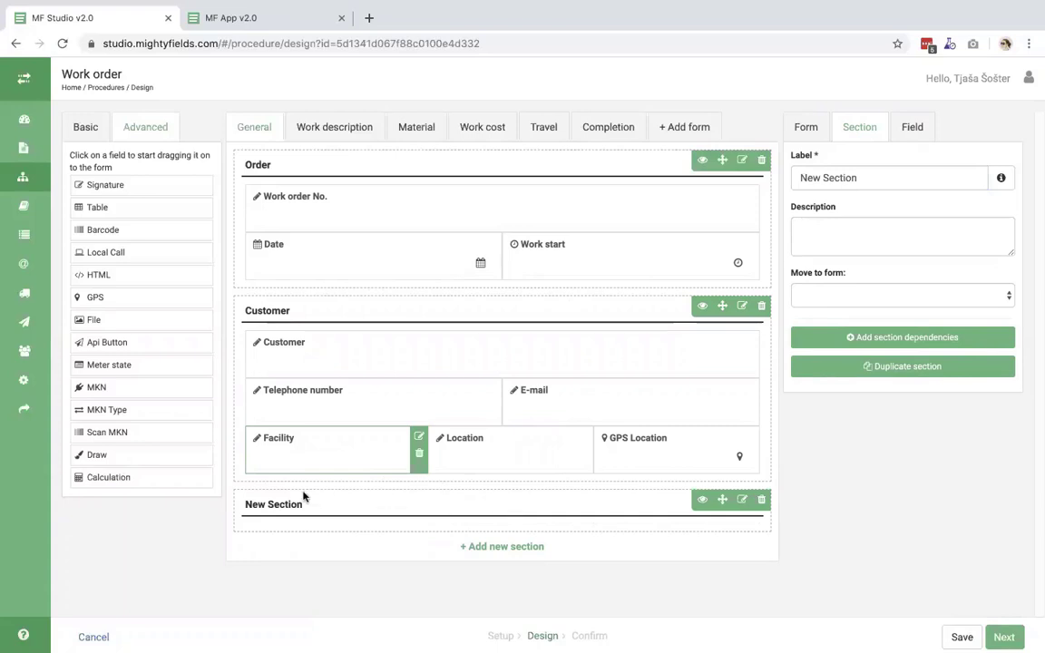
triple_click(883, 178)
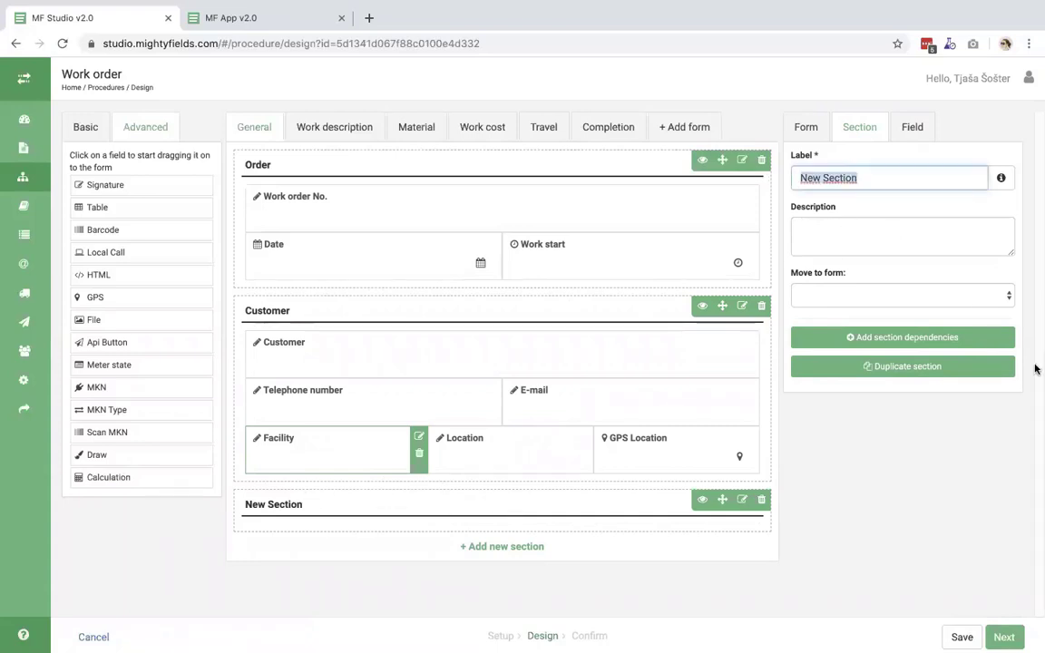
text(Co)
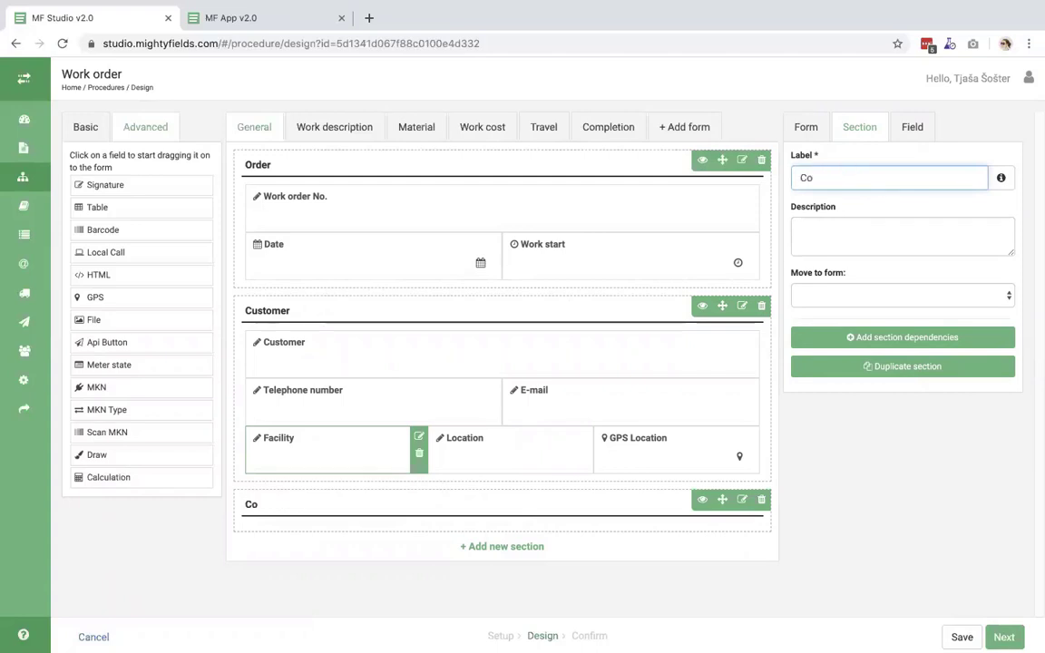
text(ntract)
click(84, 131)
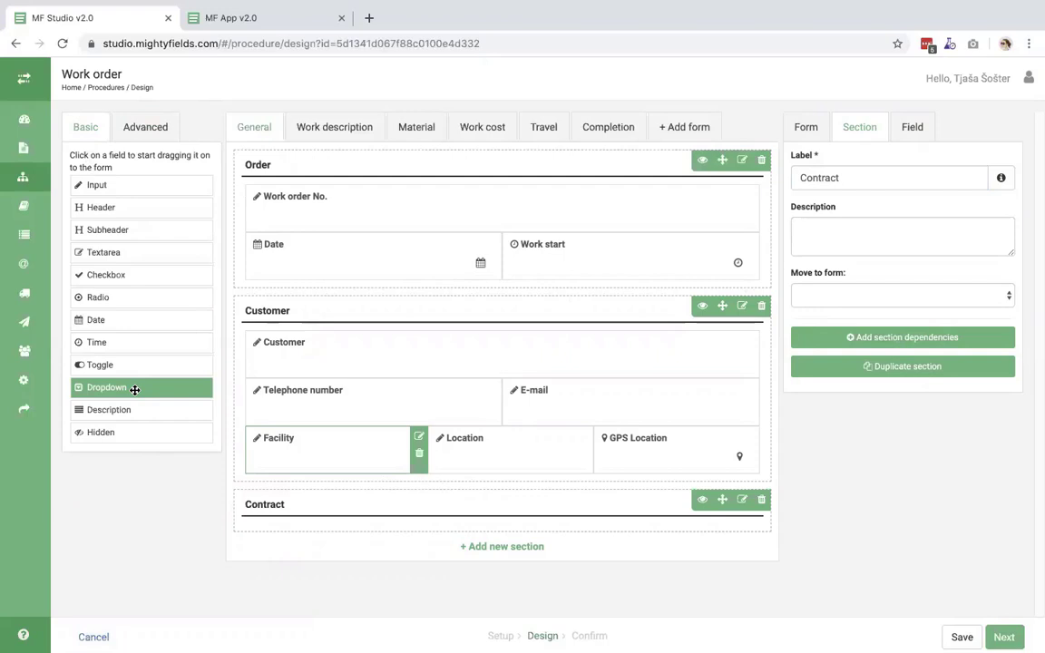
- Add a dropdown field labelled 'Type of contract' to the Contract section
drag(134, 389, 332, 566)
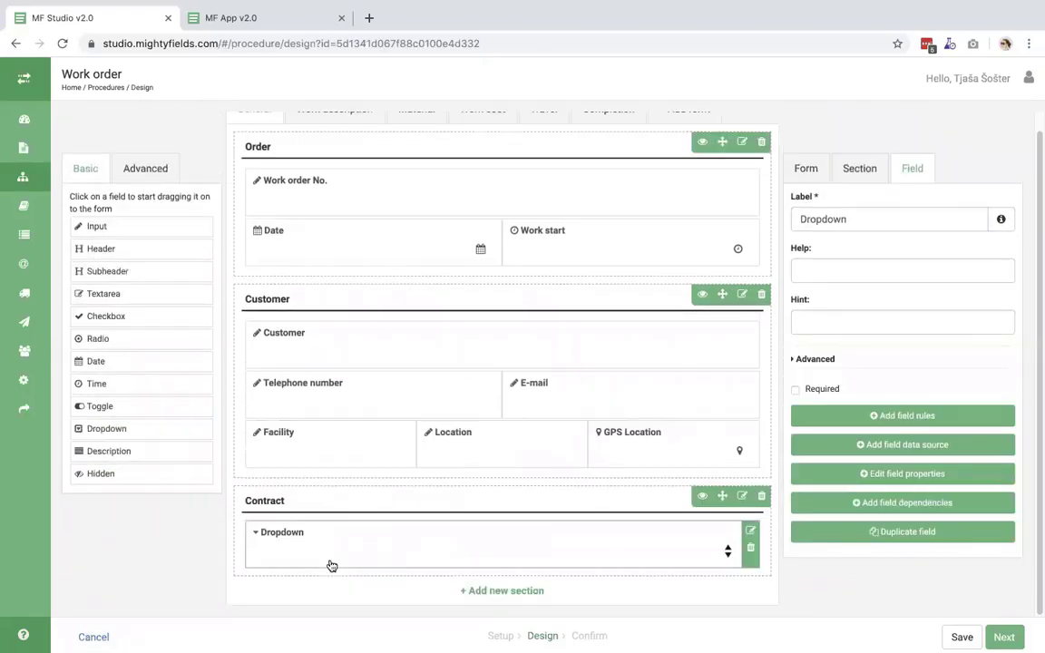
drag(862, 178, 784, 182)
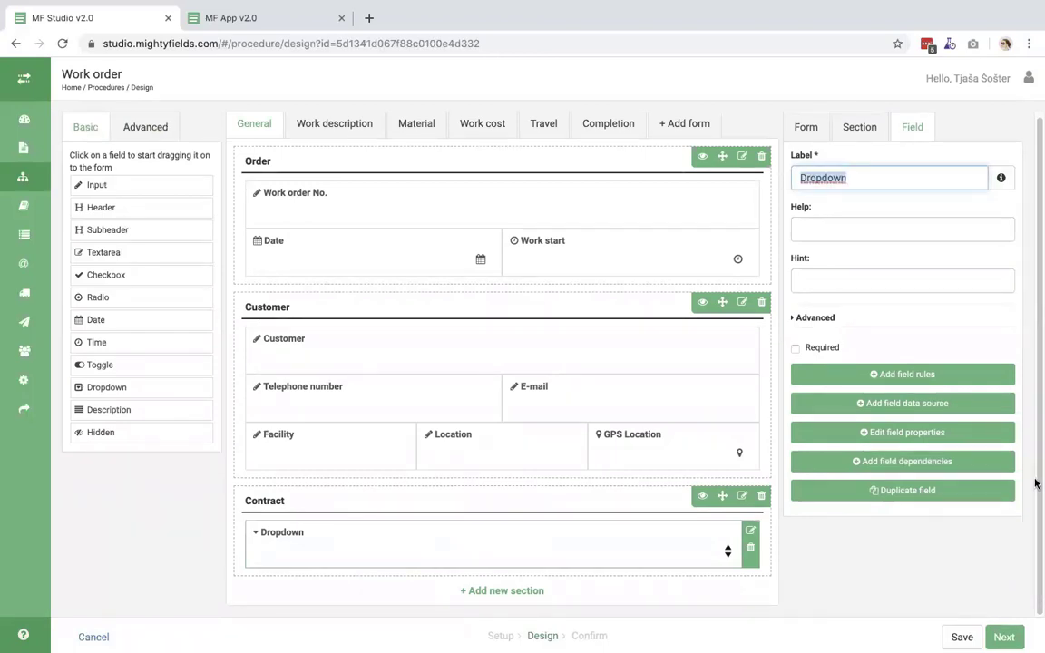
text(Type of )
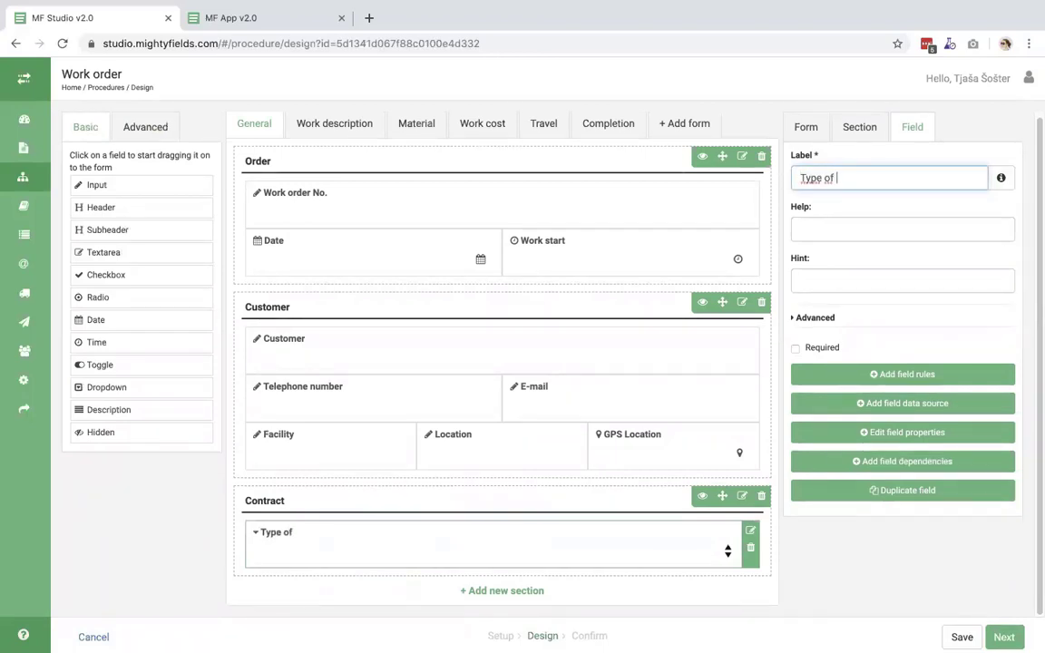
text(contract)
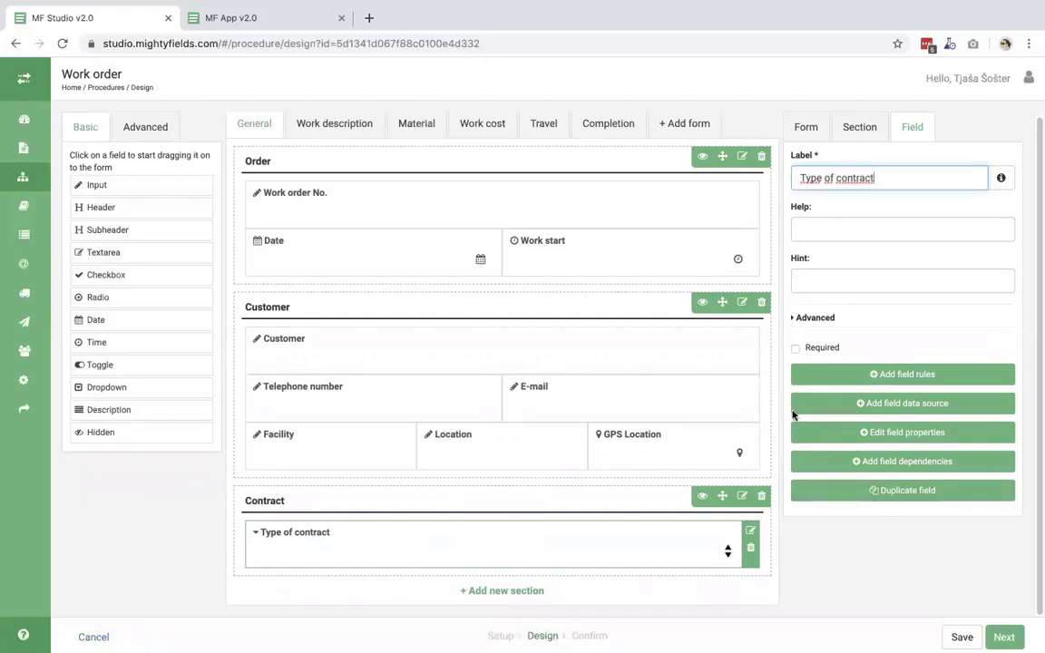
click(849, 207)
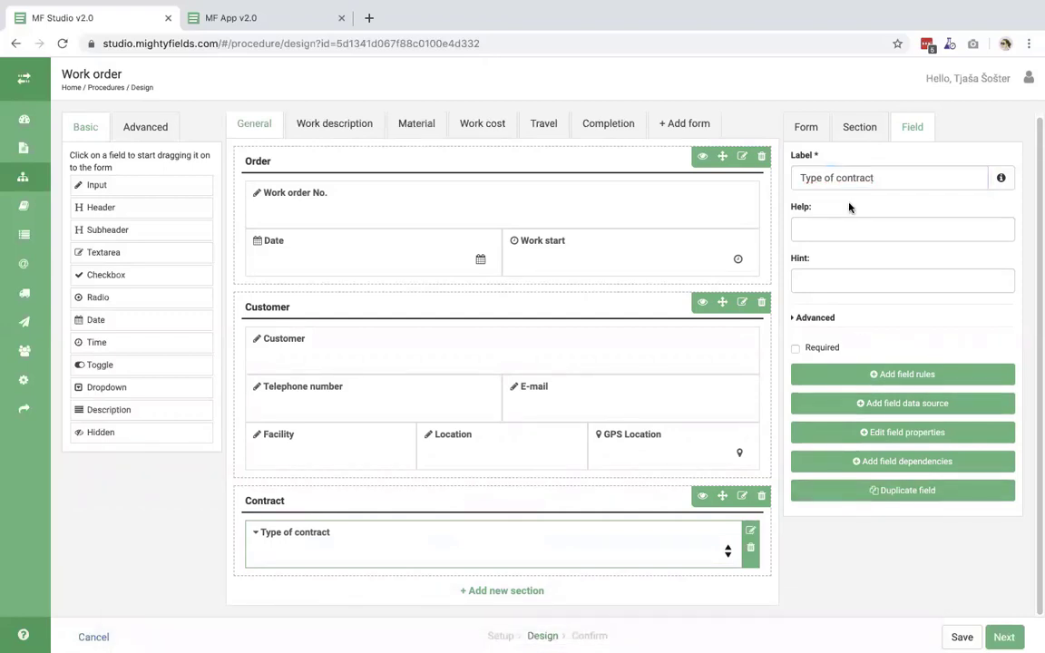
- Set the dropdown's data source to the Contract type codelist and save it
click(891, 410)
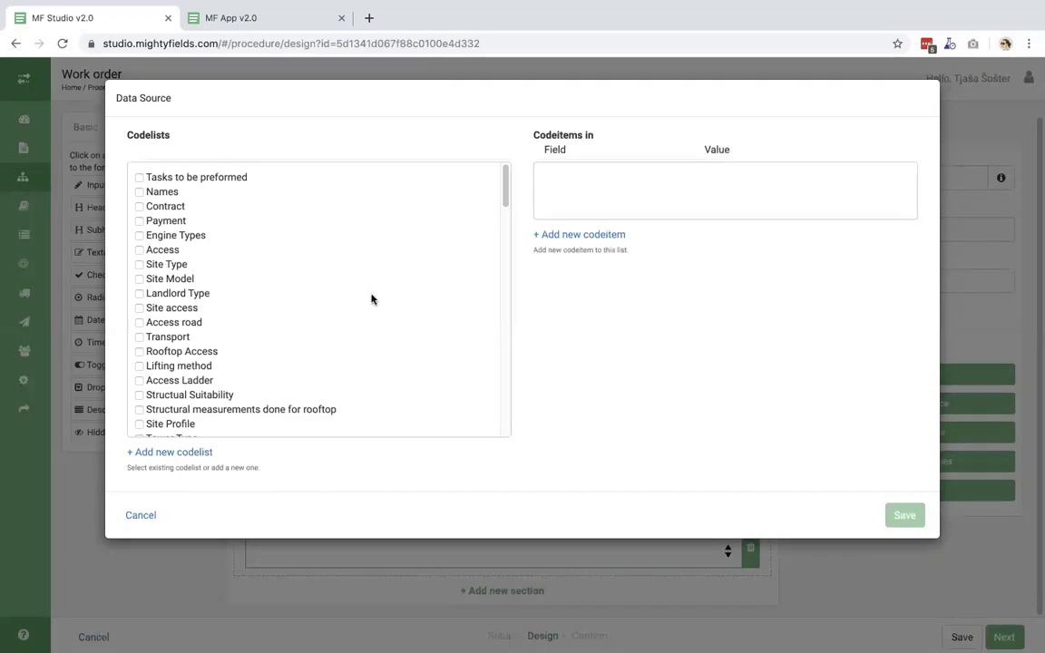
scroll(371, 299, down, 15)
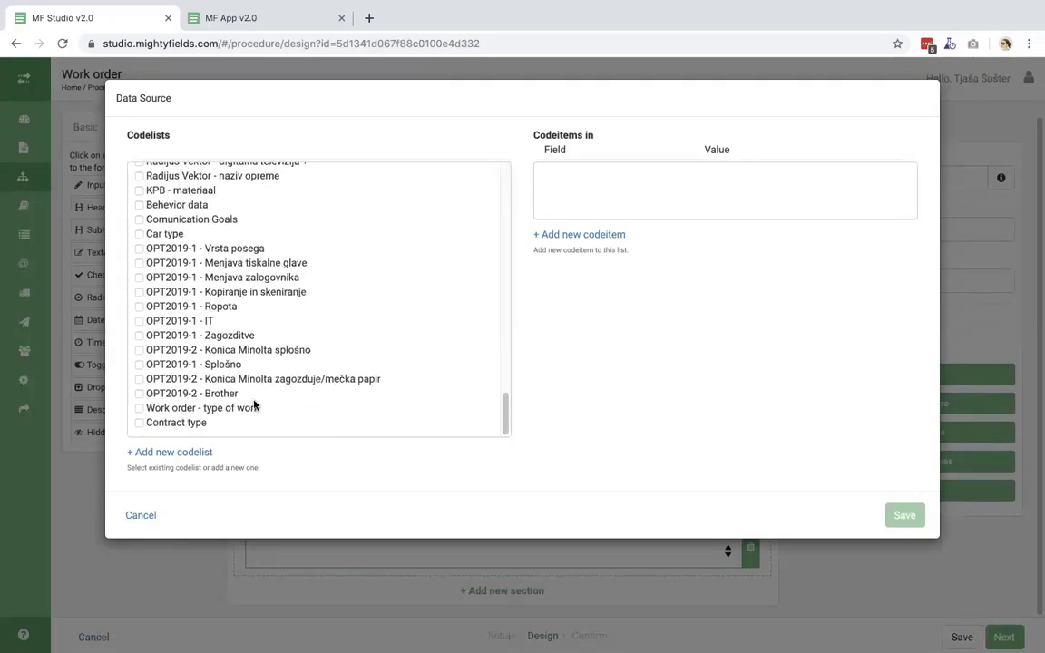
click(139, 423)
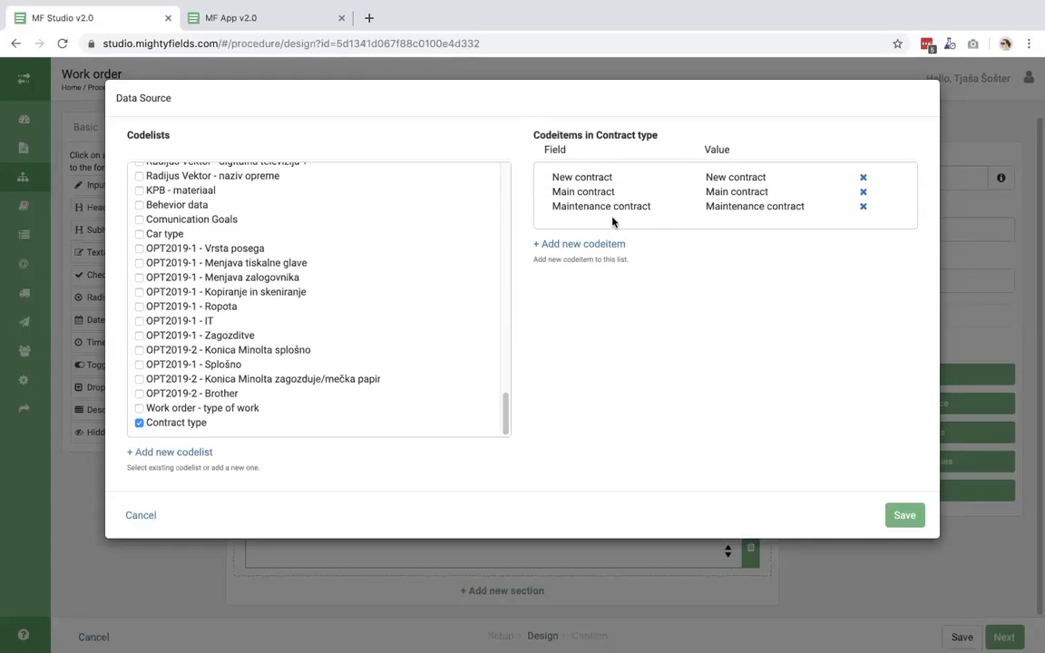
click(904, 516)
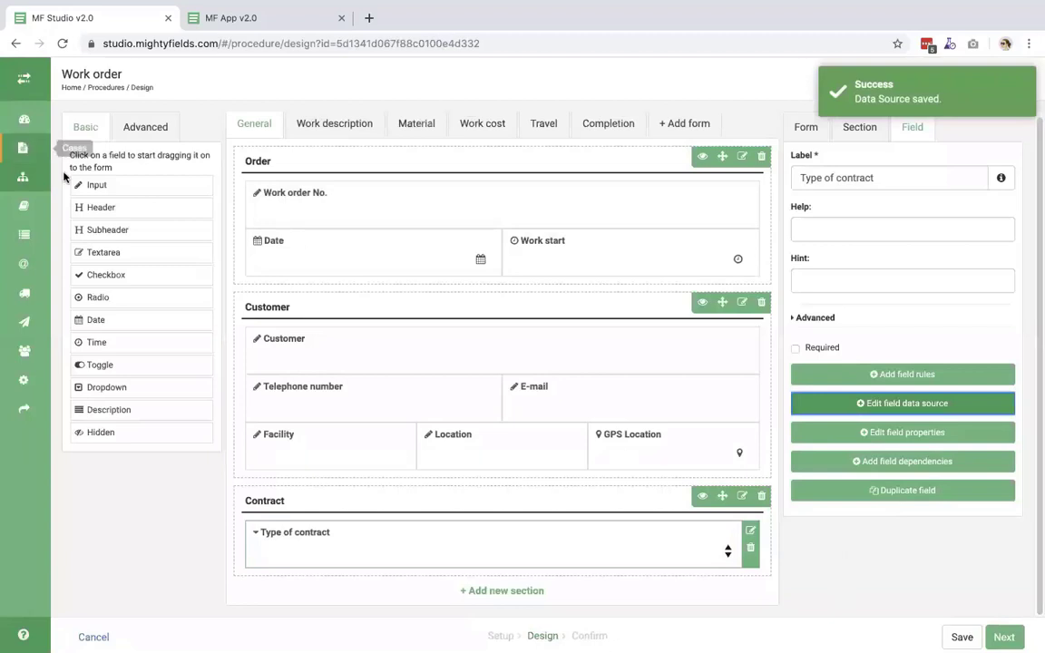
- Add an input field labelled 'Contract Number' to the Contract section below Type of contract
drag(80, 184, 329, 566)
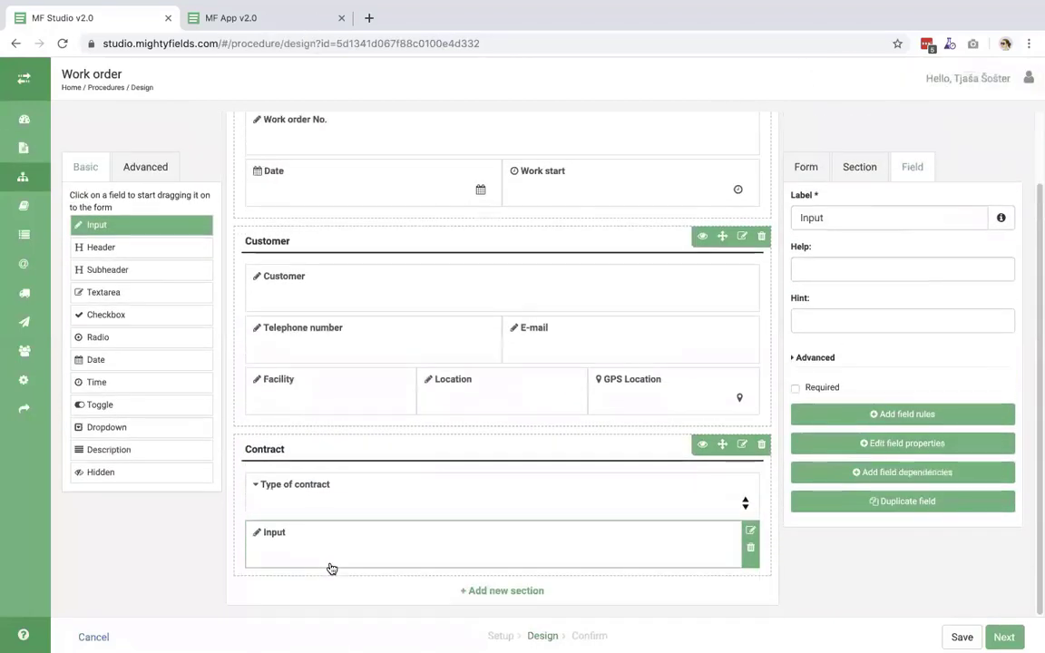
drag(832, 179, 762, 175)
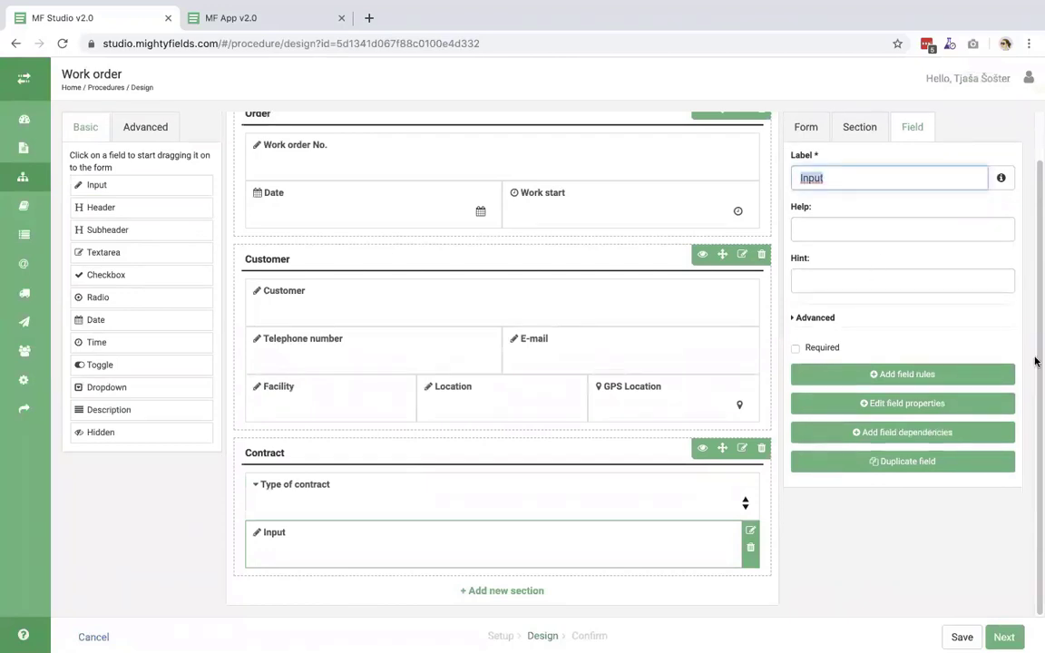
text(Contract Num)
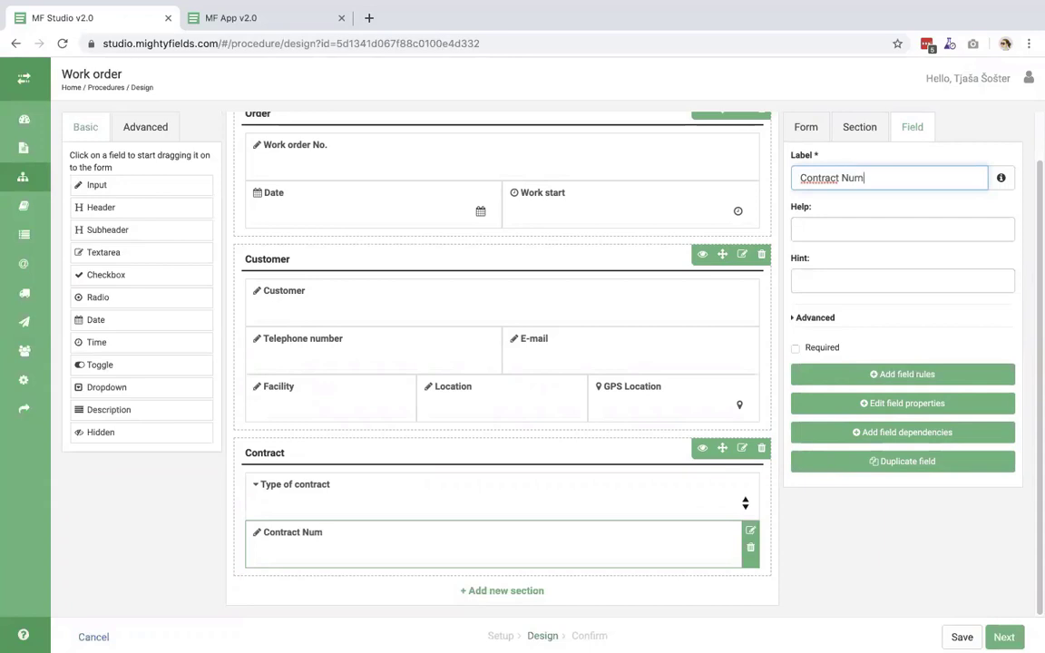
text(ber)
click(350, 496)
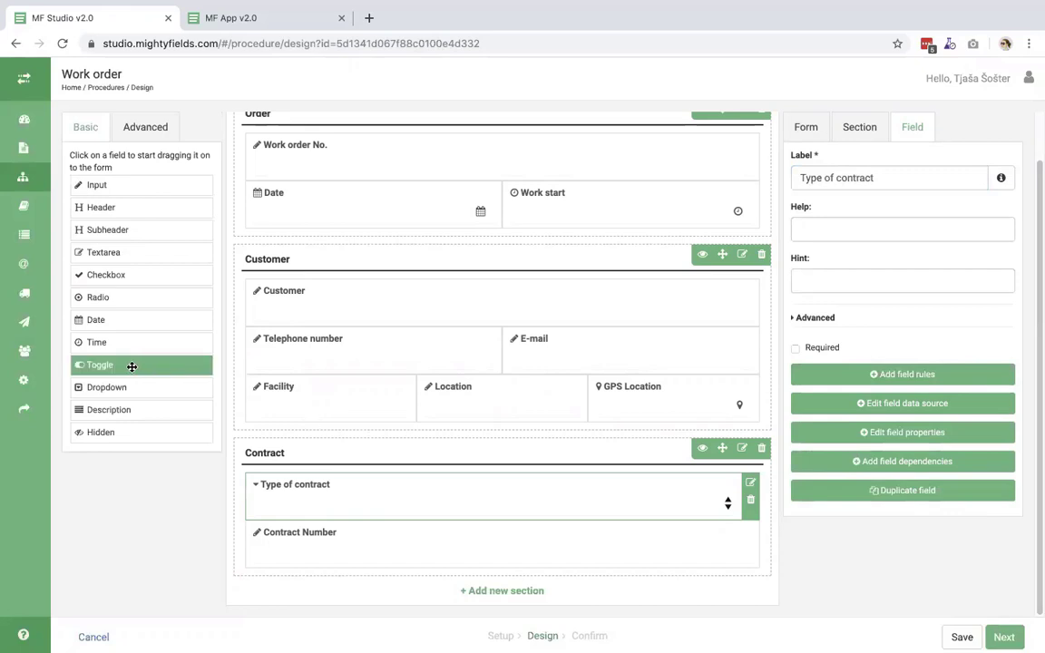
- Add a toggle field labelled 'Existing customer?' at the end of the Customer section
drag(135, 368, 343, 512)
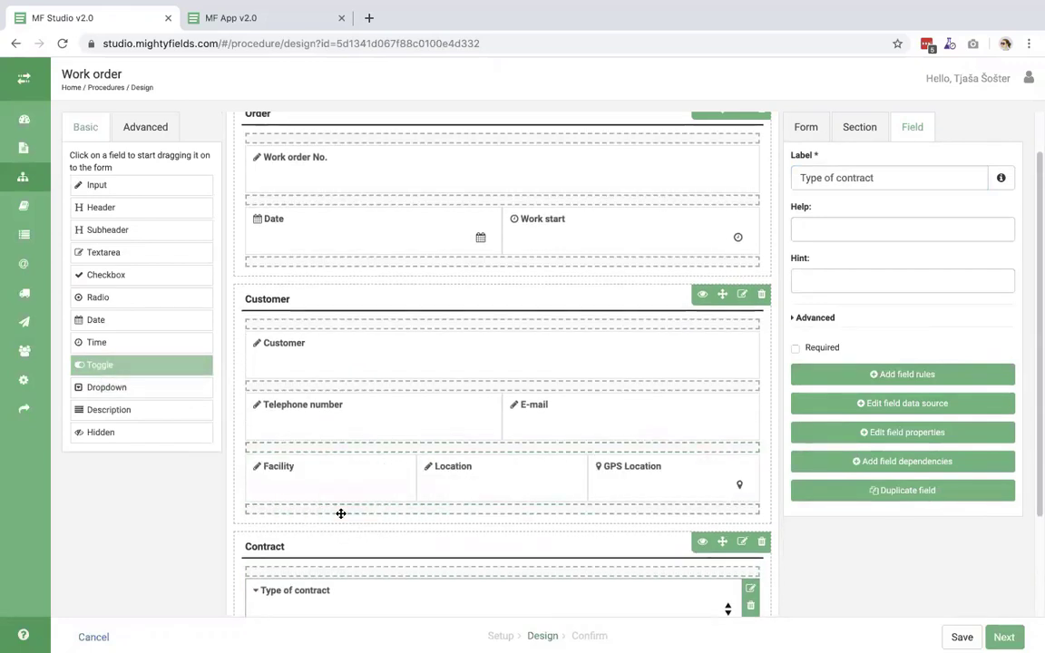
drag(844, 177, 751, 175)
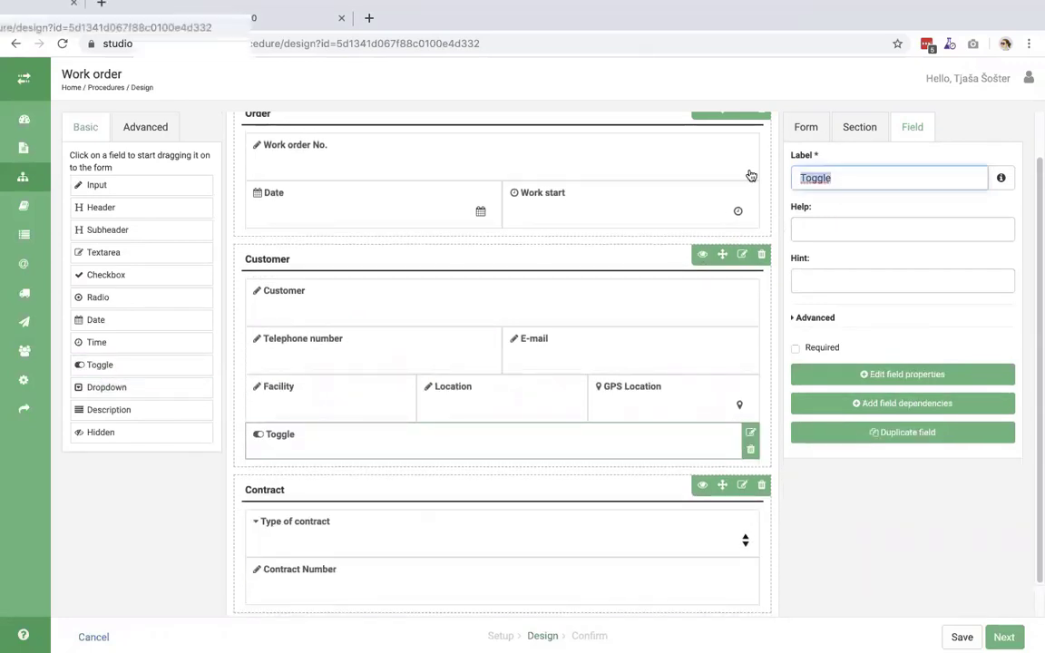
text(Exi)
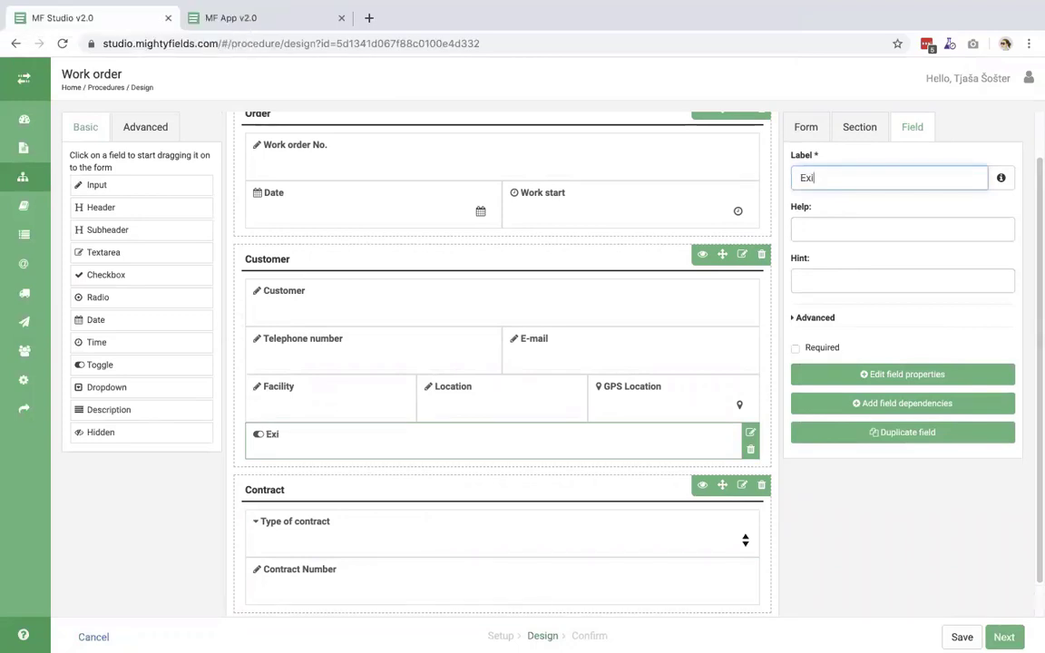
text(sting custome)
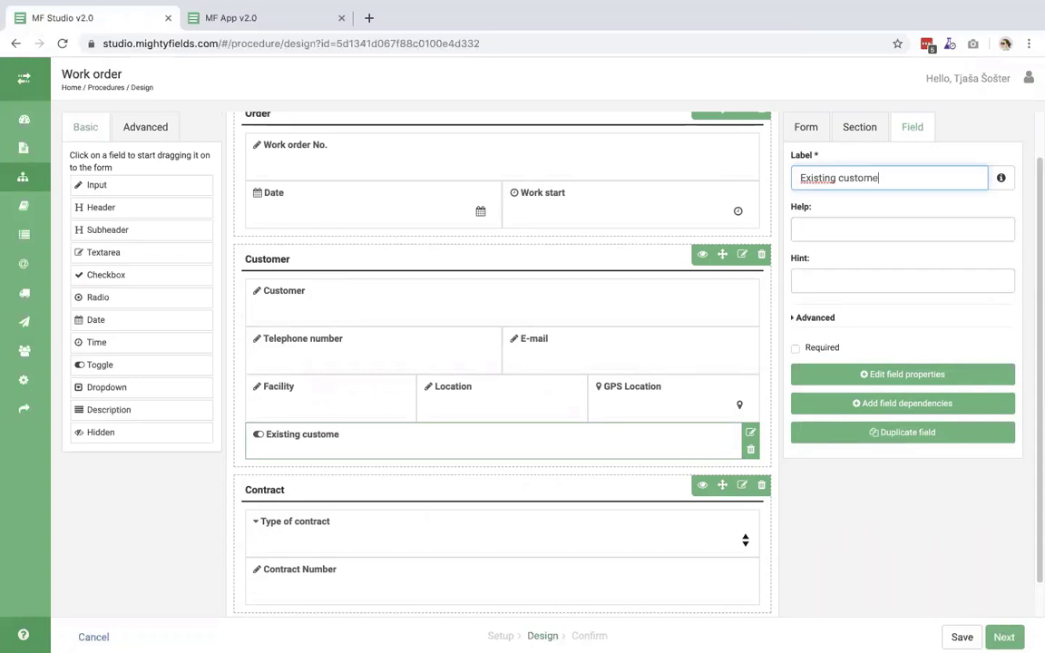
text(r?)
scroll(590, 502, down, 1)
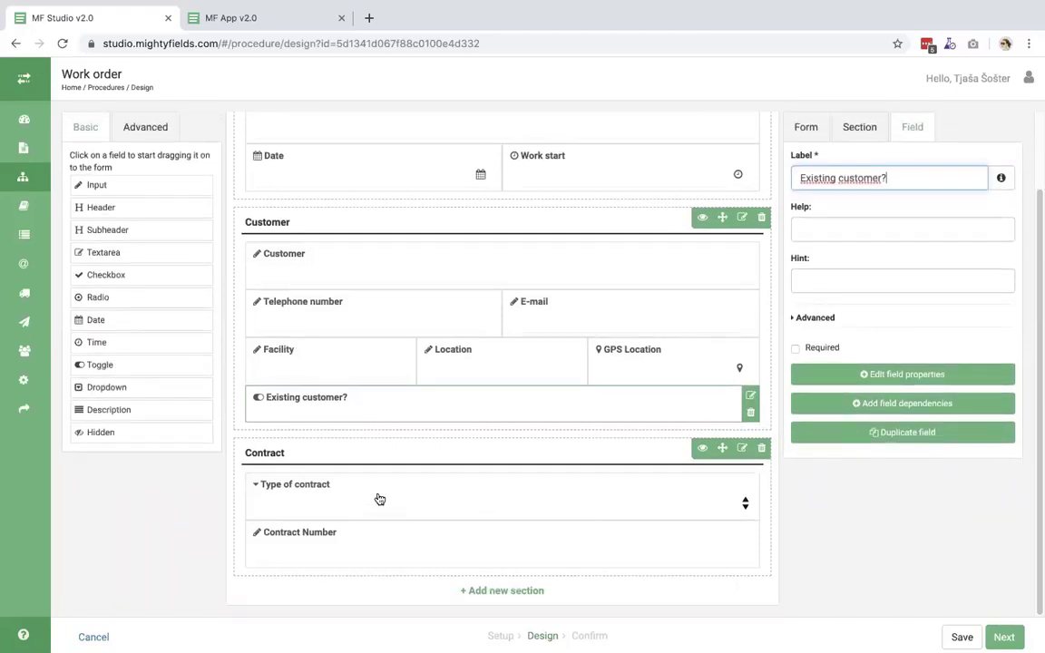
click(743, 450)
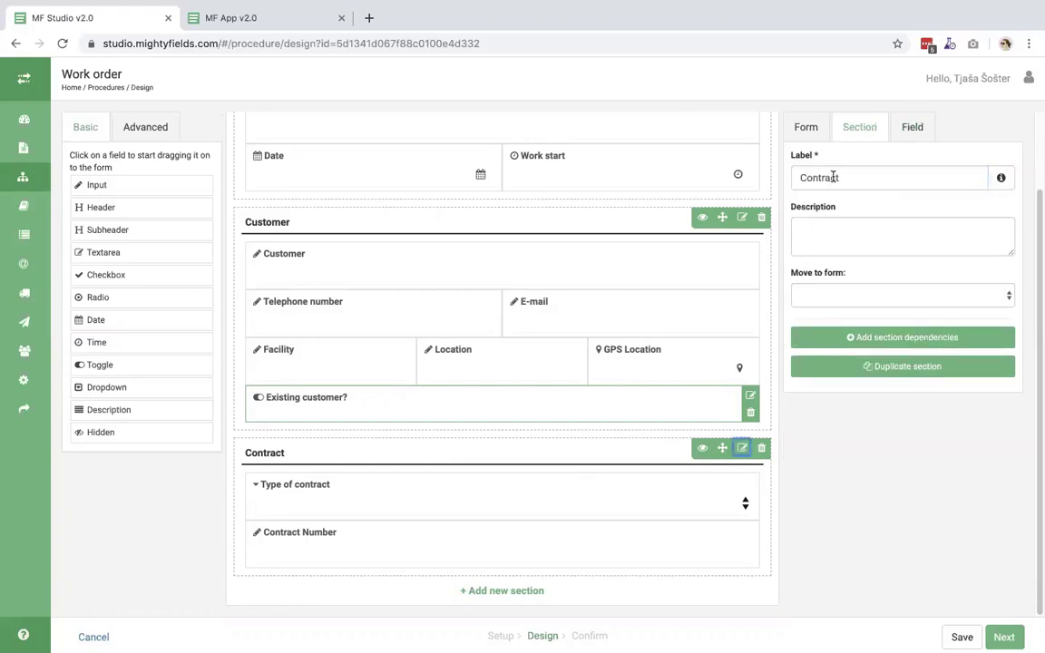
- Add and save a Contract section display condition: Existing customer? == TRUE
click(899, 343)
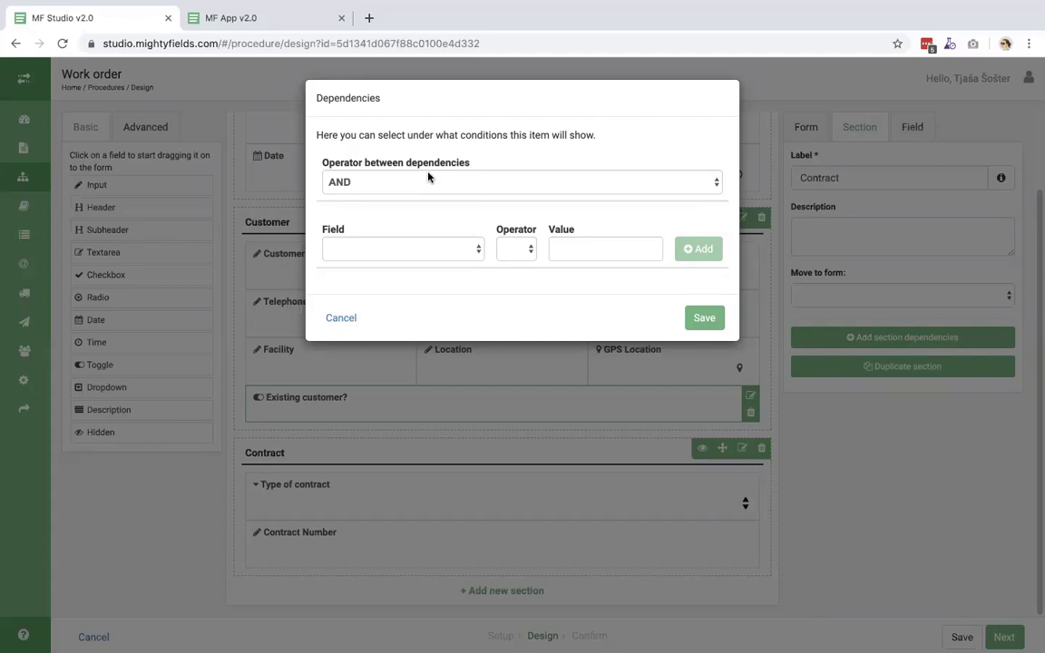
click(399, 253)
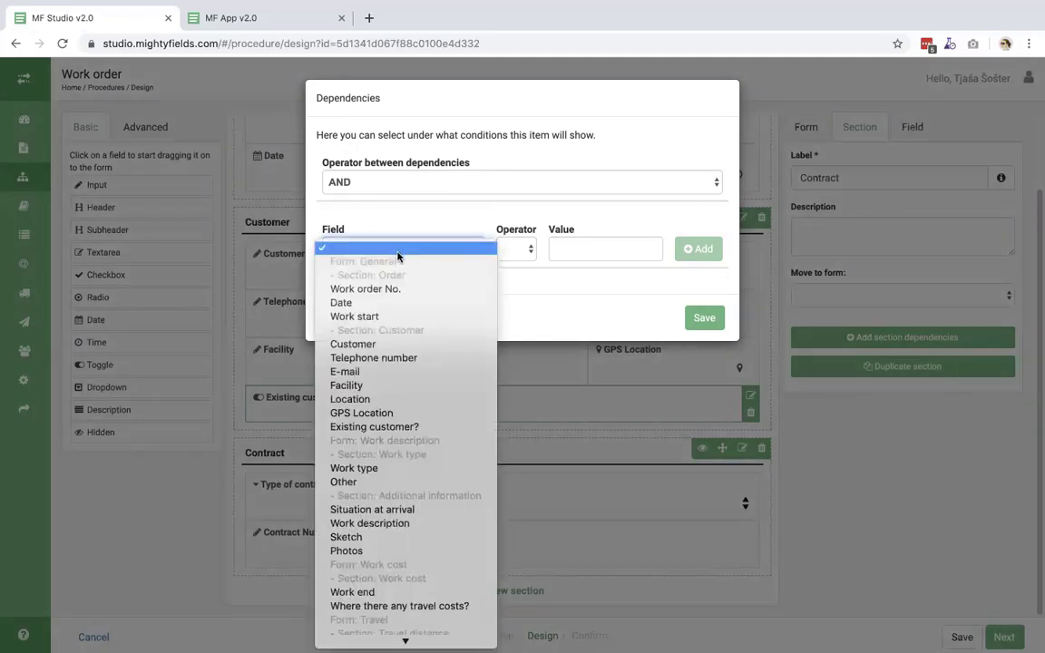
click(437, 427)
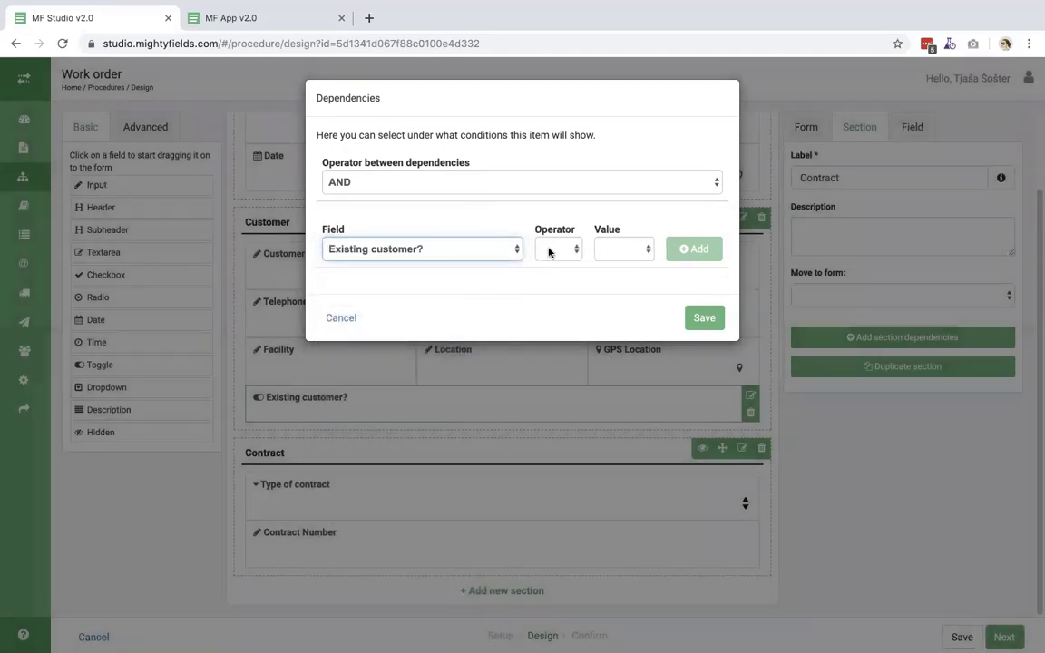
click(551, 250)
click(552, 264)
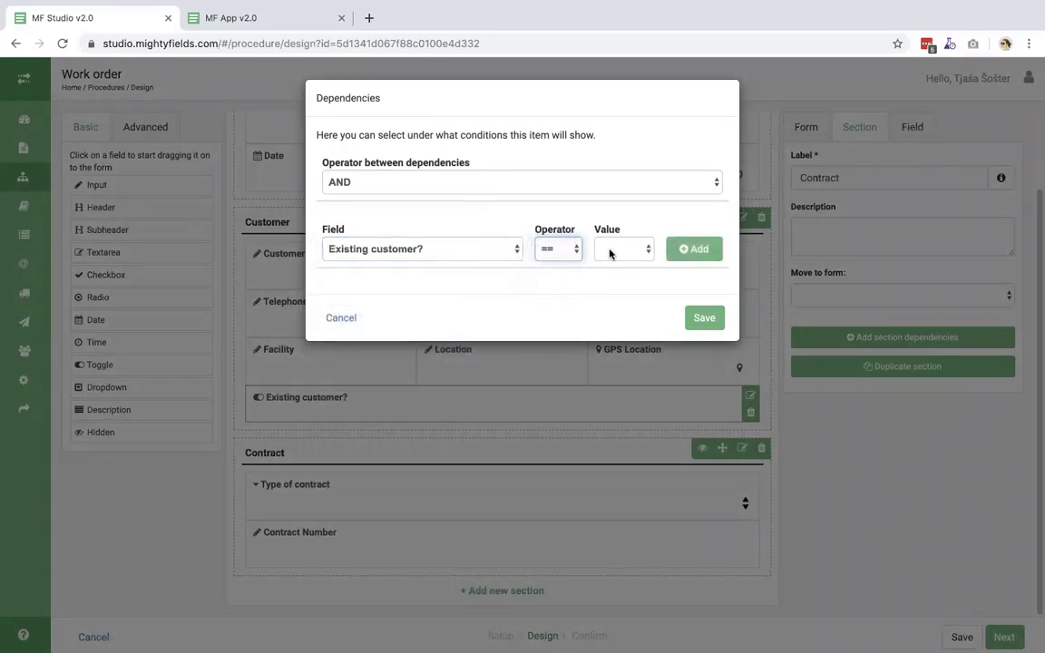
click(613, 251)
click(618, 259)
click(684, 251)
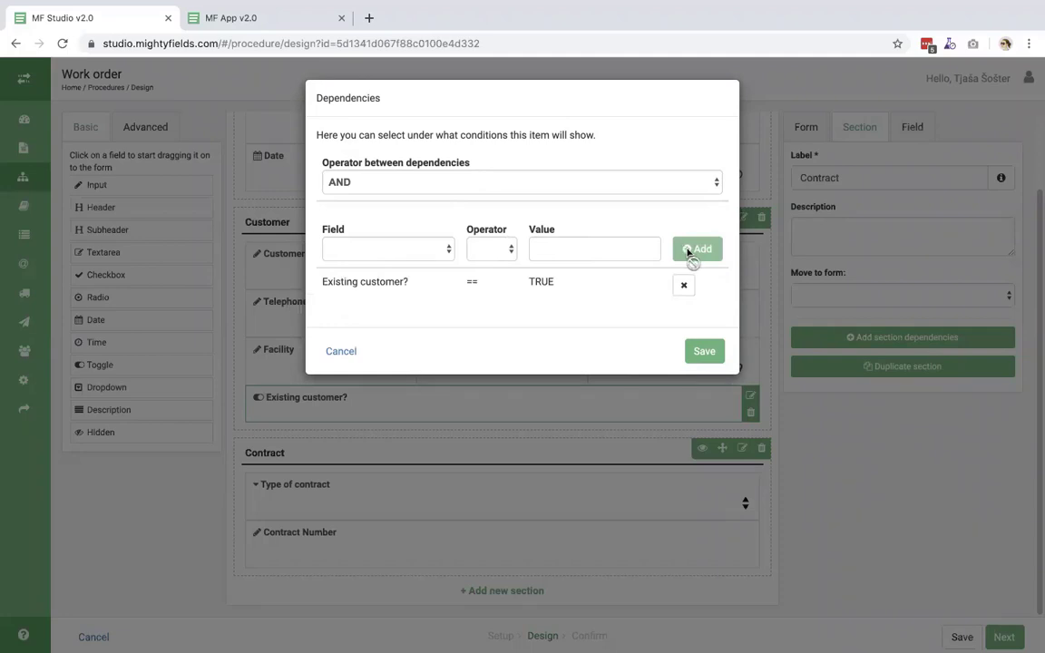
click(708, 355)
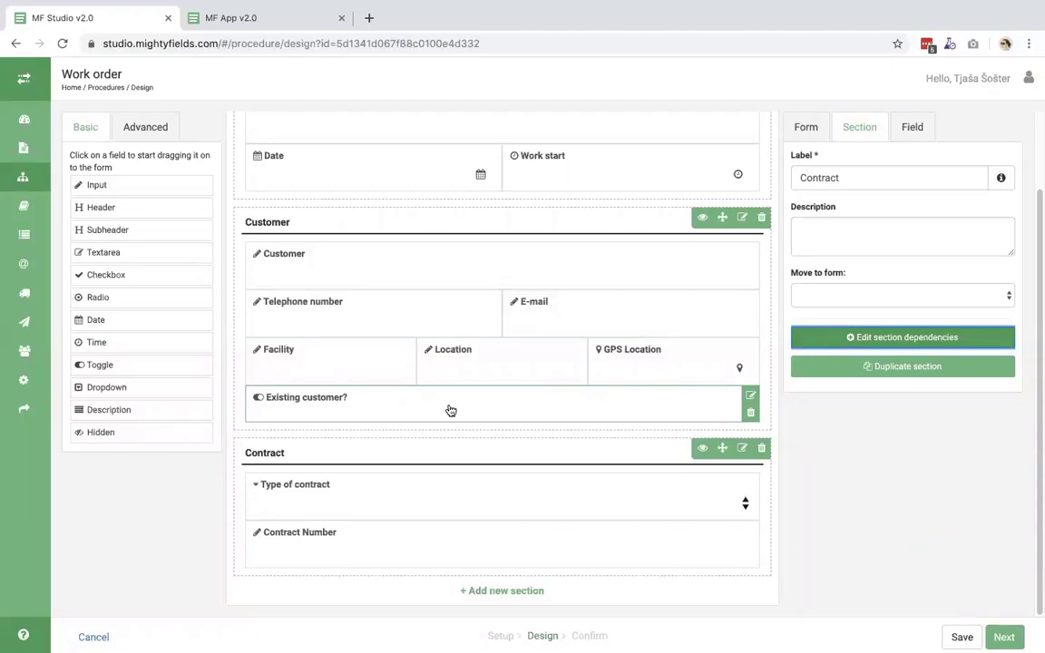
- Save the Work order design and switch to the Customers spreadsheet in Excel
click(960, 635)
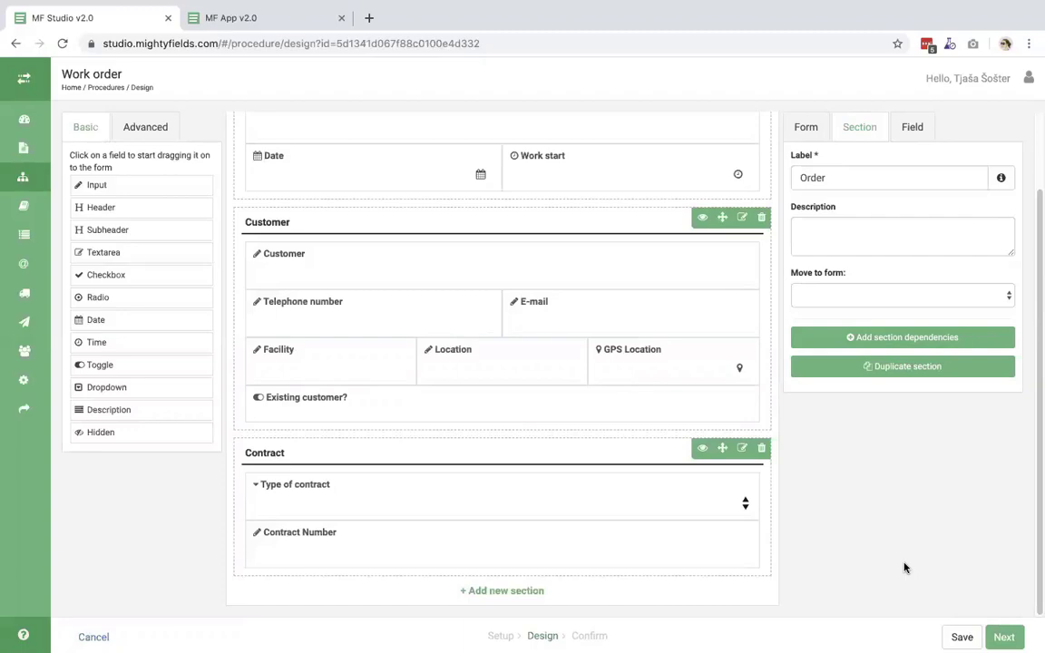
key(ctrl+Right)
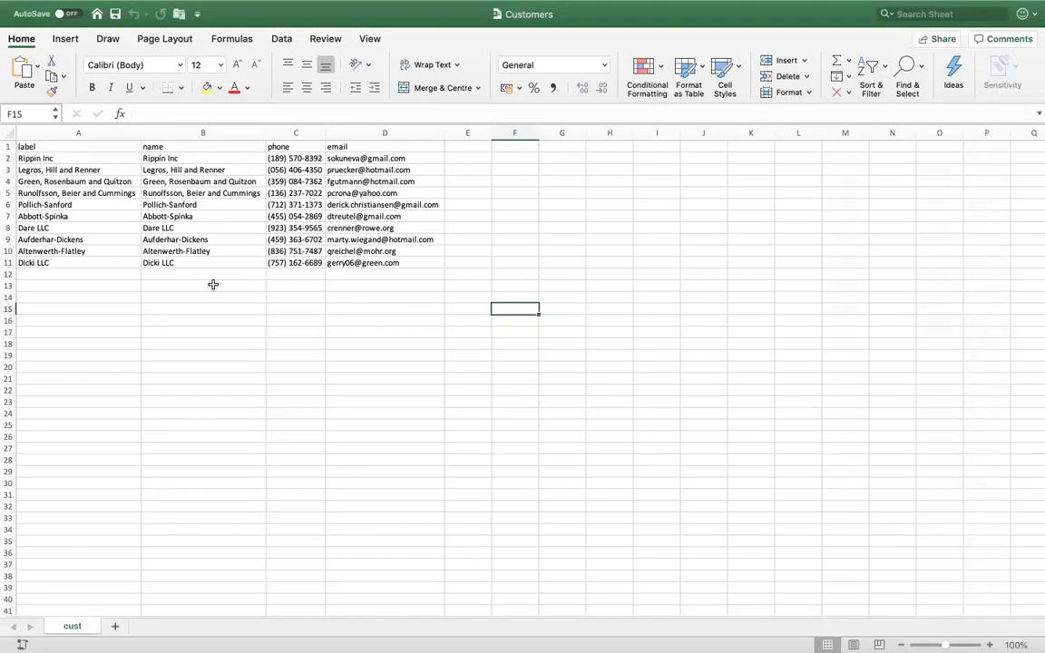
- Flip between the Excel customer list and MF Studio, ending on the Work order design
key(ctrl+Left)
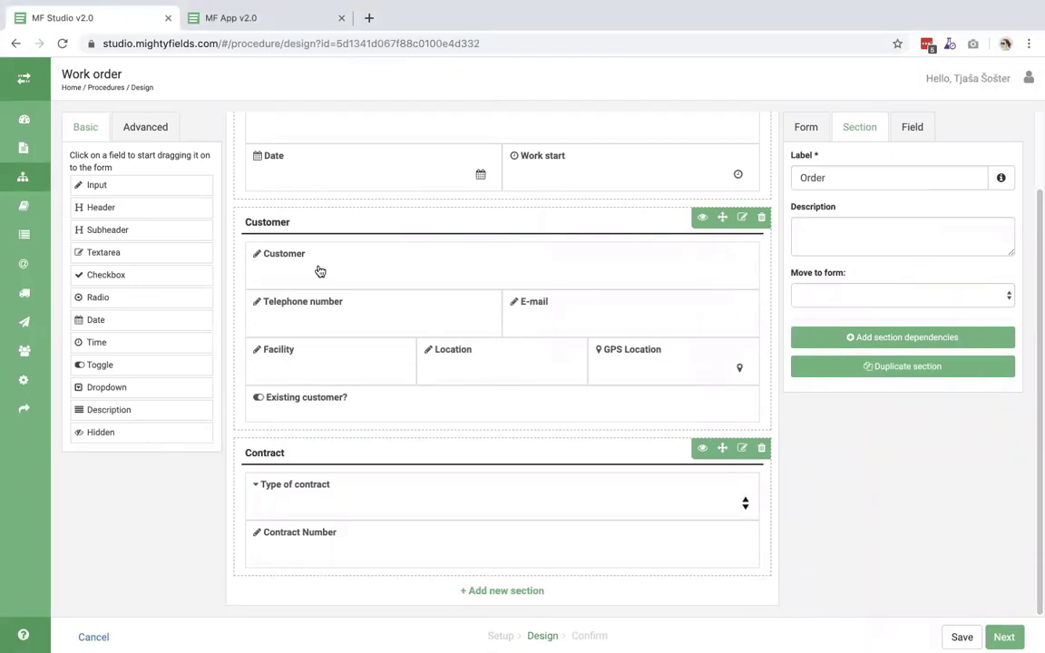
key(ctrl+Right)
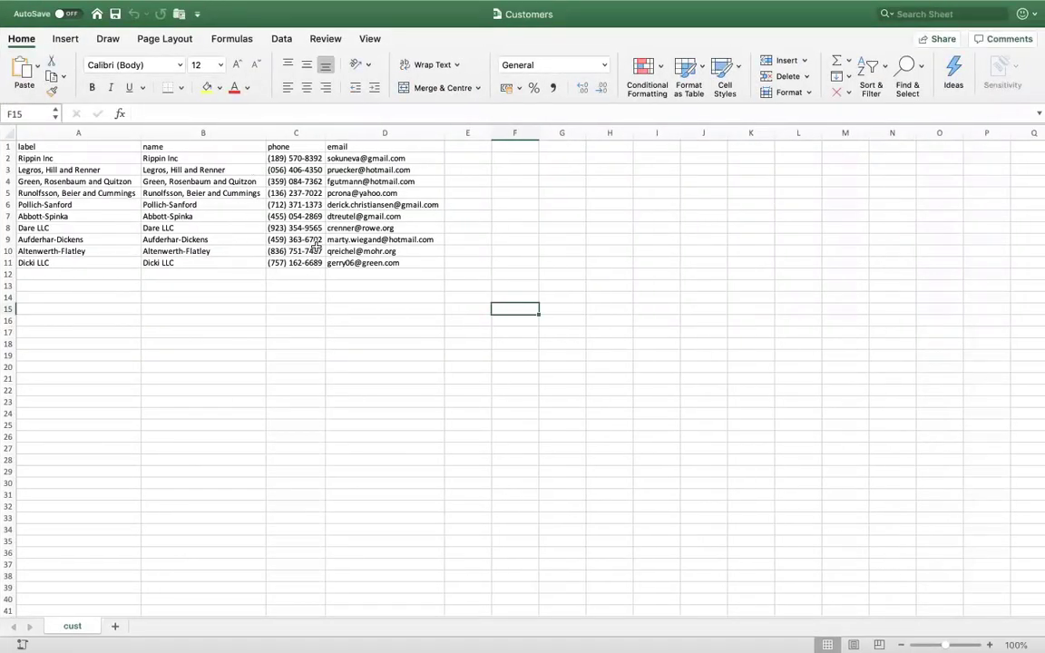
key(ctrl+Left)
key(ctrl+Right)
key(ctrl+Left)
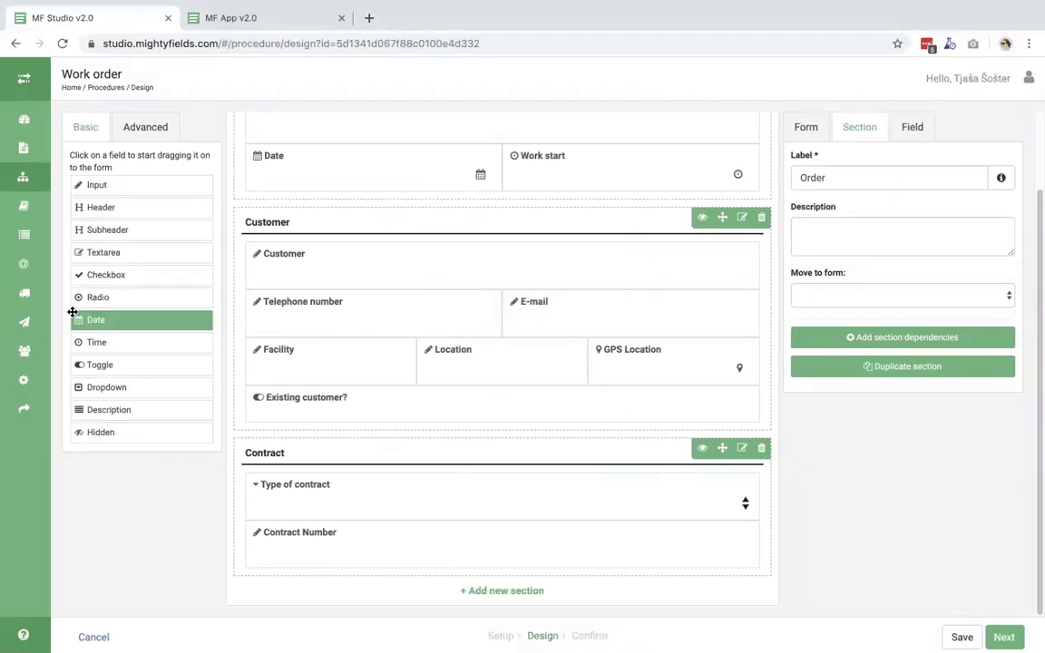
- Save the Work order procedure and start a new simple codelist, advancing to its details step
click(962, 636)
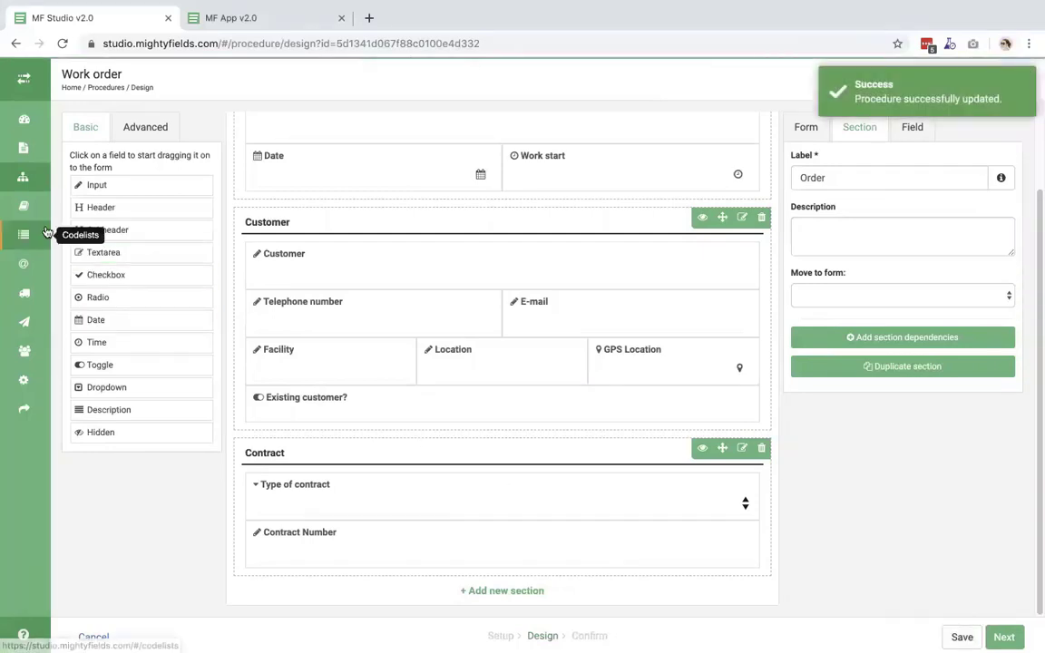
click(25, 236)
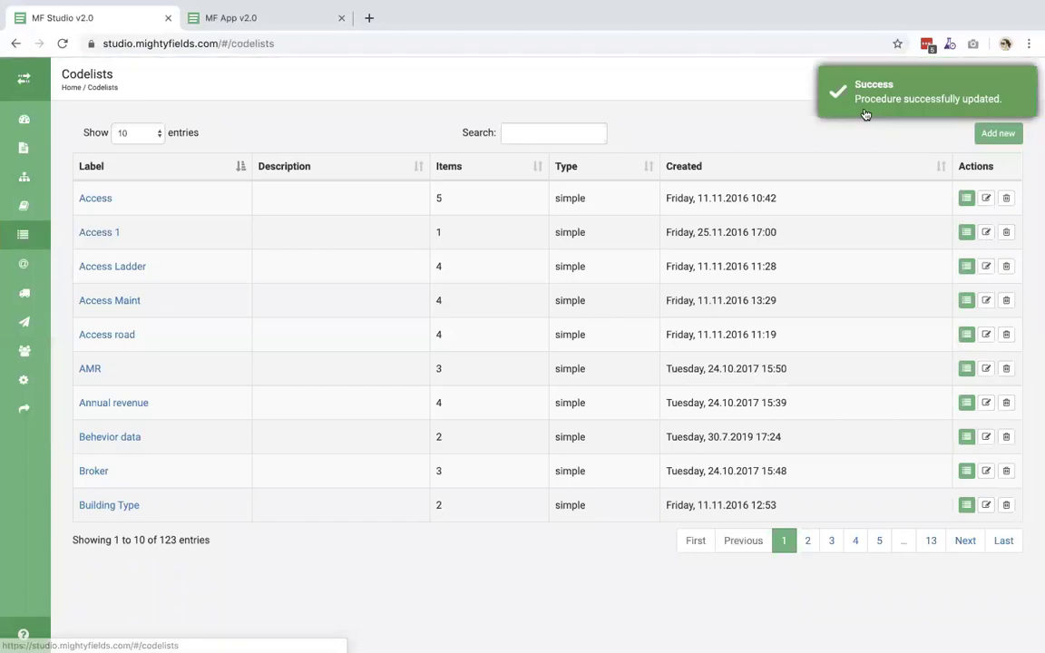
click(990, 135)
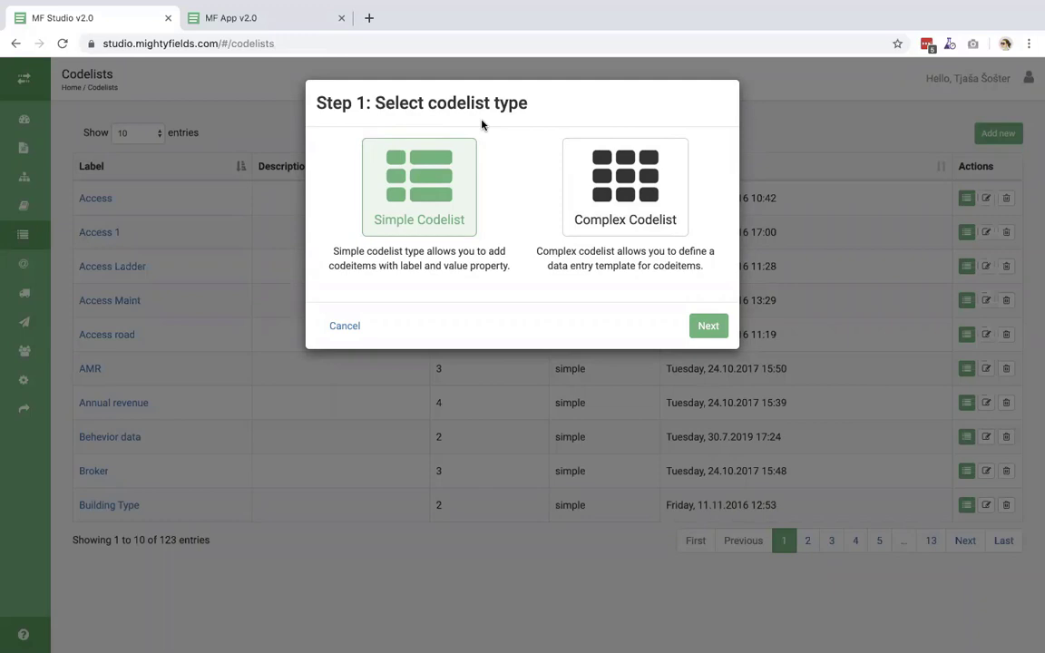
click(421, 181)
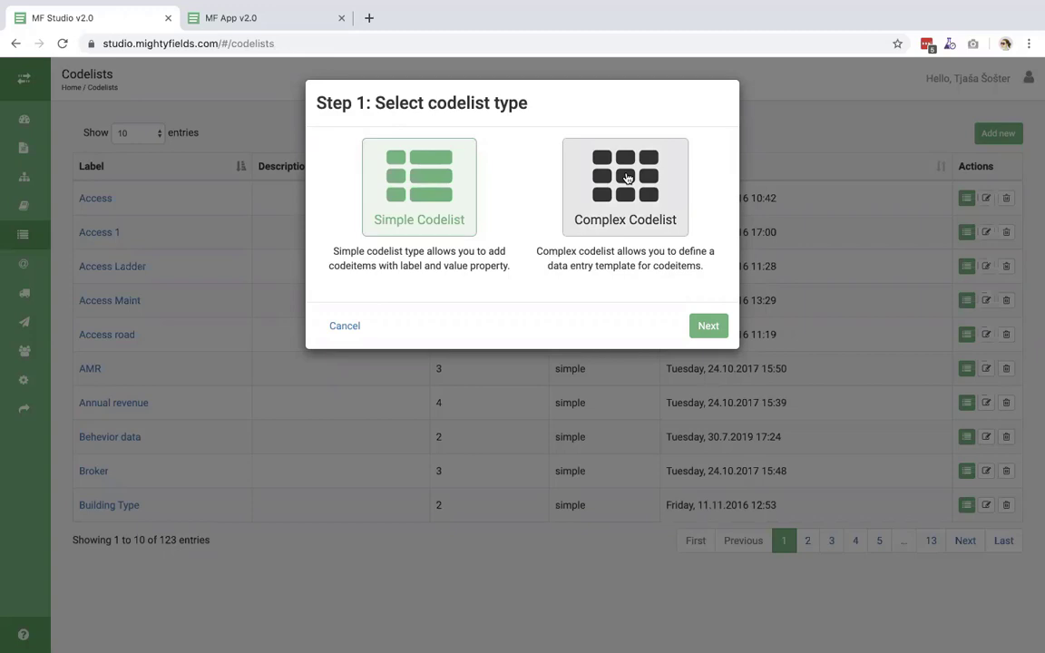
double_click(626, 178)
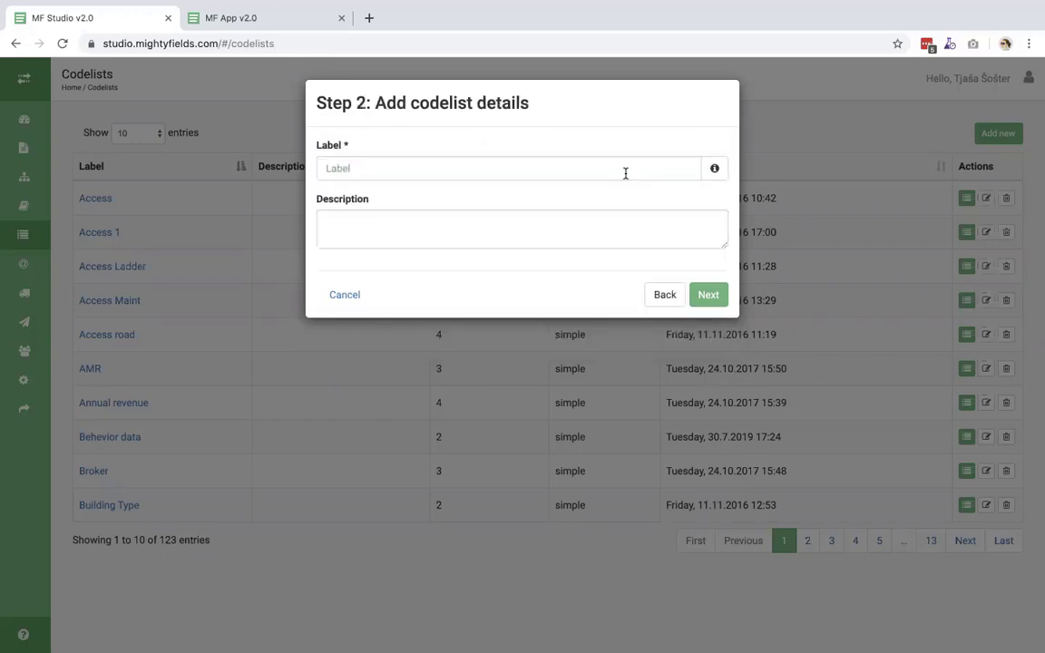
- Label the new codelist 'Costumers' and continue to the codeitem template step
click(553, 166)
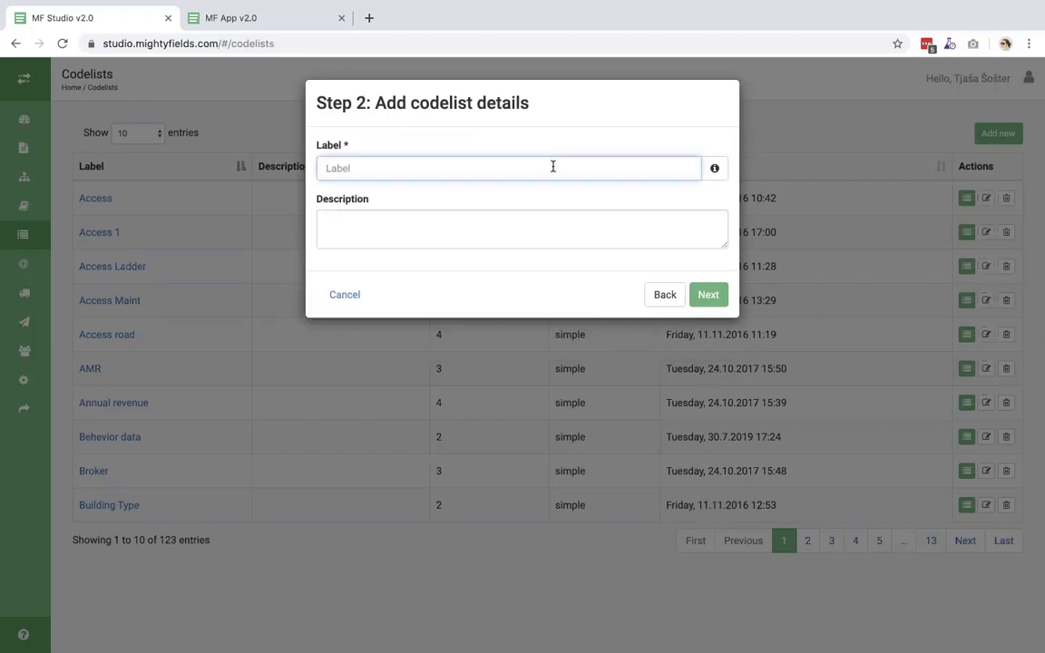
text(Costumers)
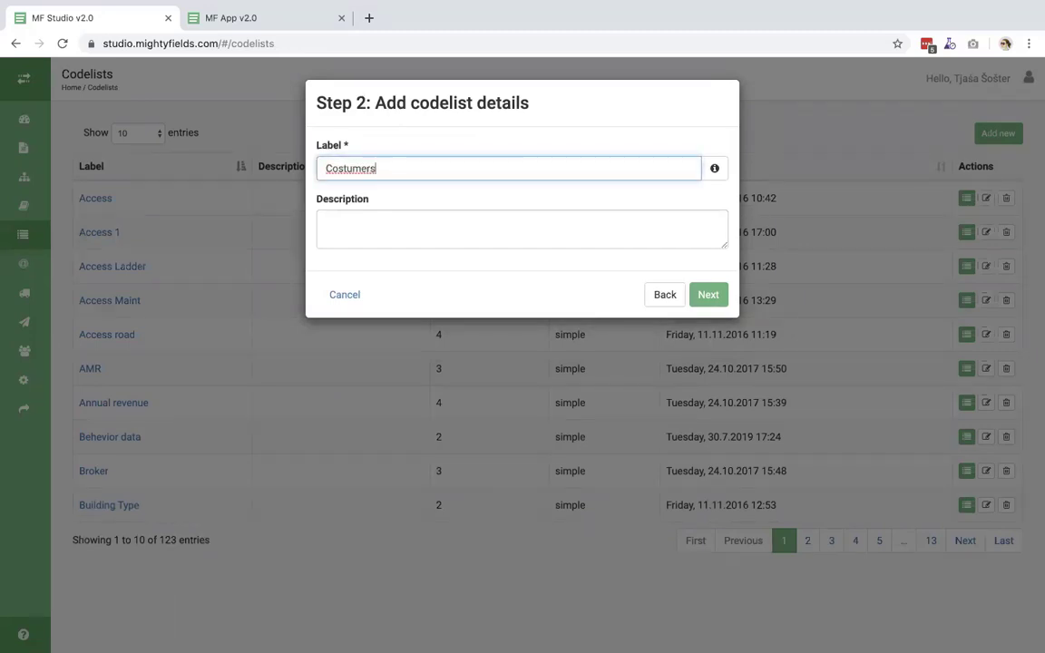
click(708, 296)
key(ctrl+Right)
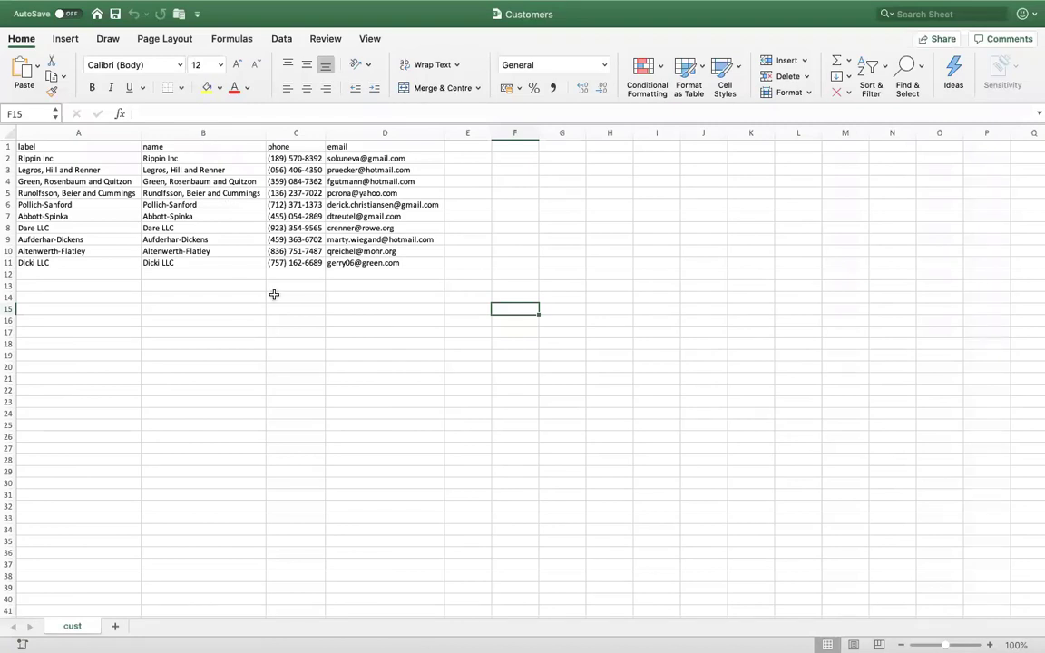
key(ctrl+Left)
- Add codeitem properties name, phone and email, then save the codelist
click(357, 174)
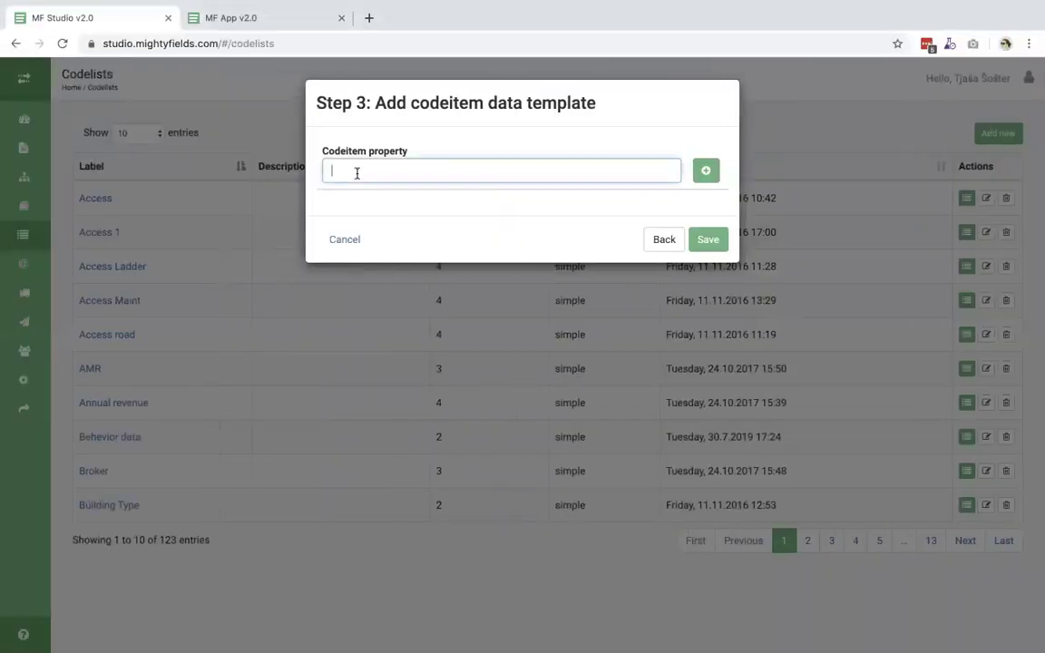
text(name)
click(704, 170)
click(571, 167)
text(phone)
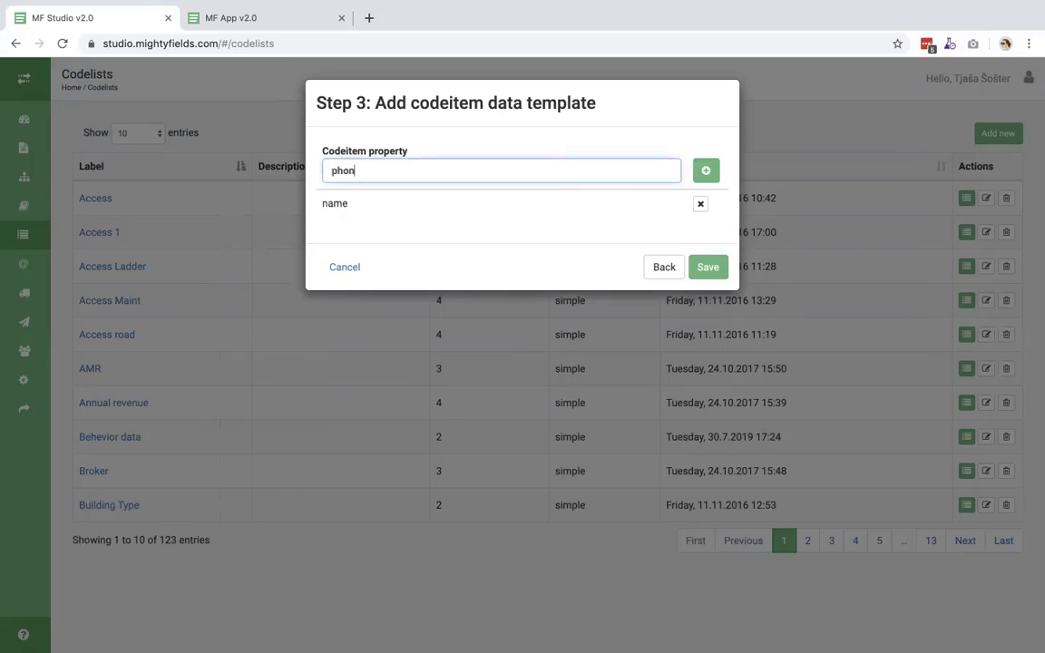
click(708, 170)
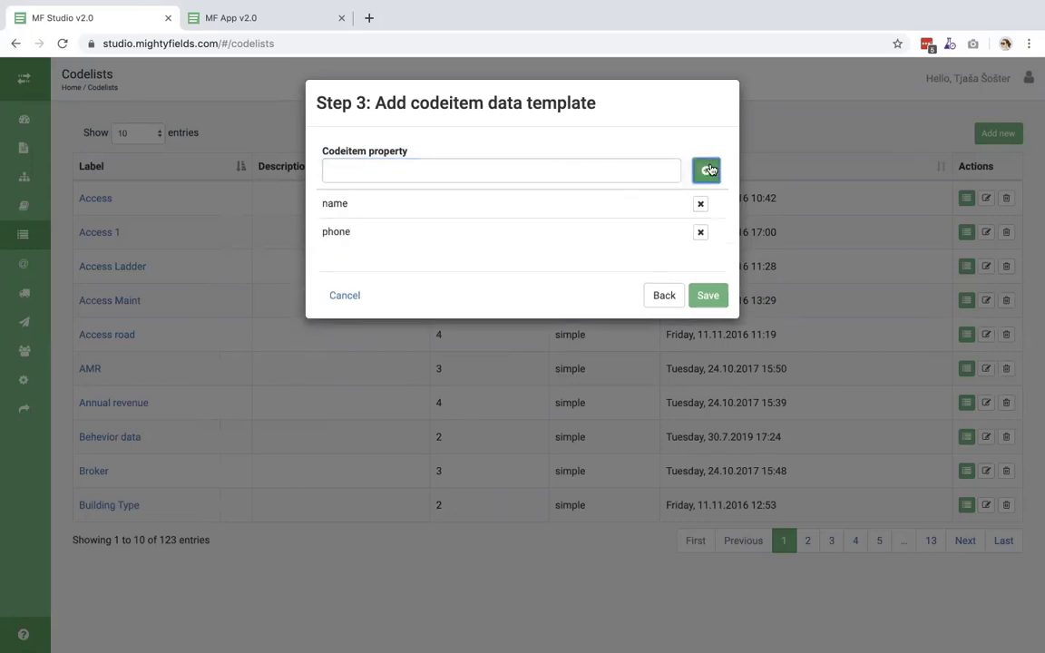
click(393, 167)
text(email)
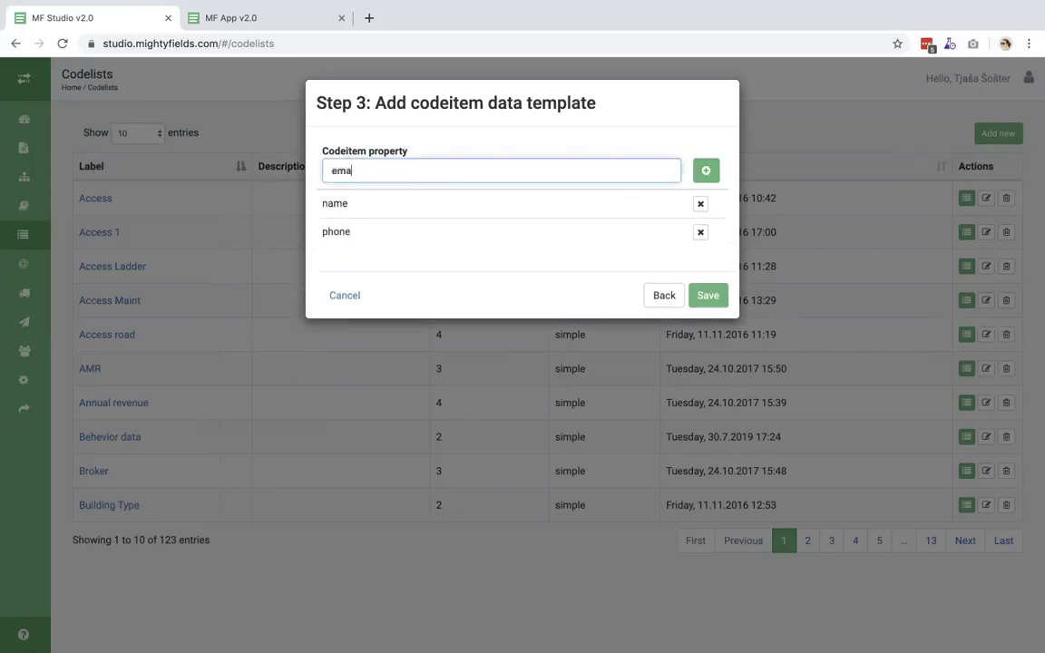
click(712, 181)
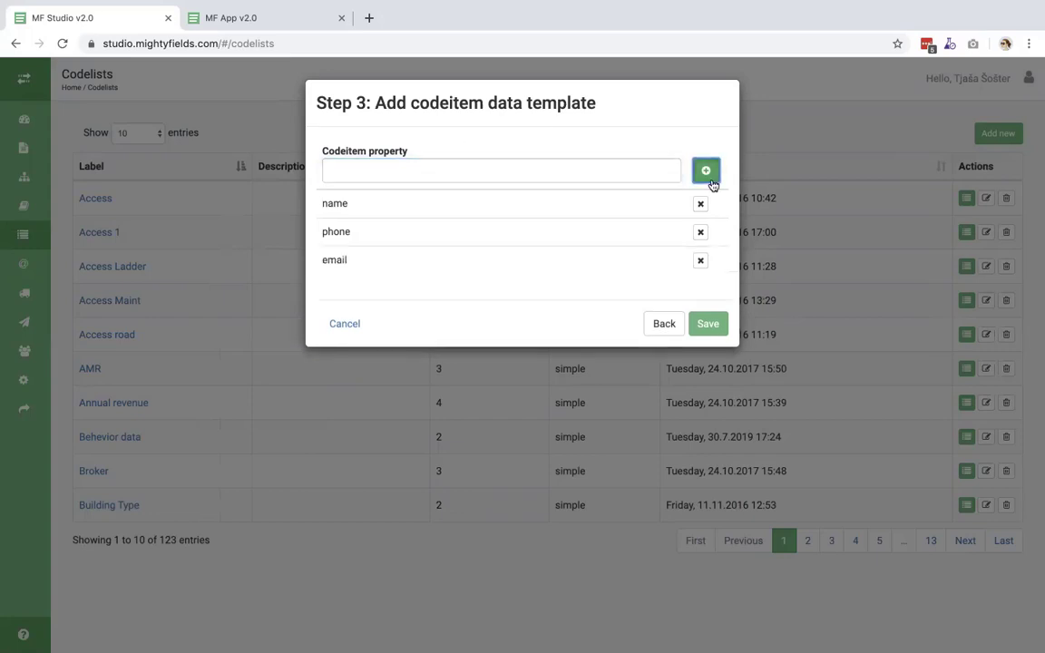
click(707, 327)
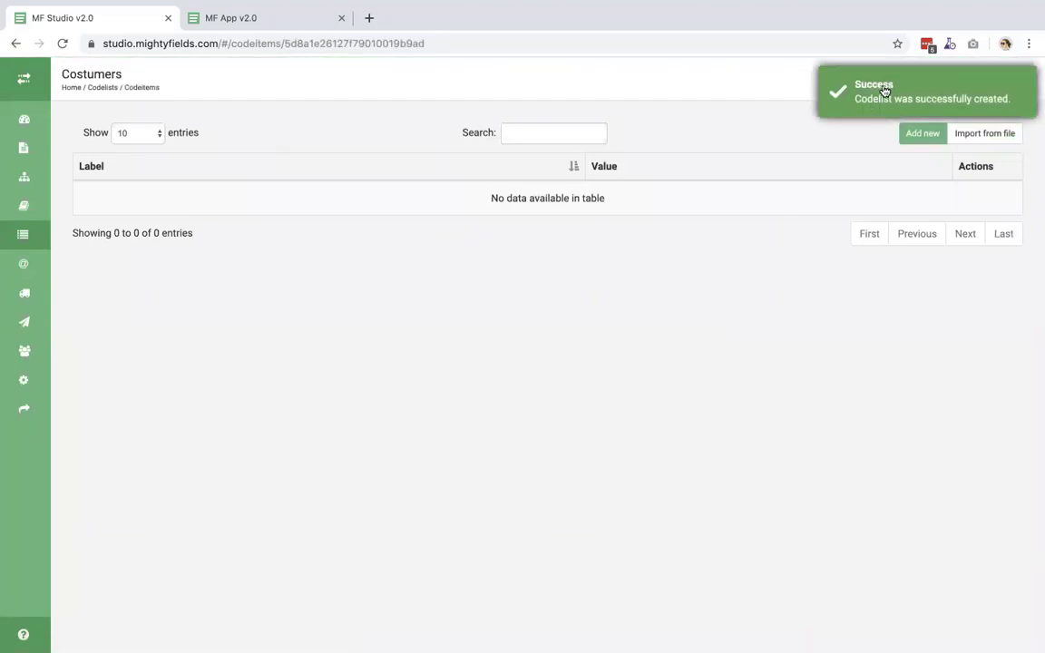
- Import the customer rows from Customers.xlsx into the Costumers codelist, then go to Procedures
click(922, 133)
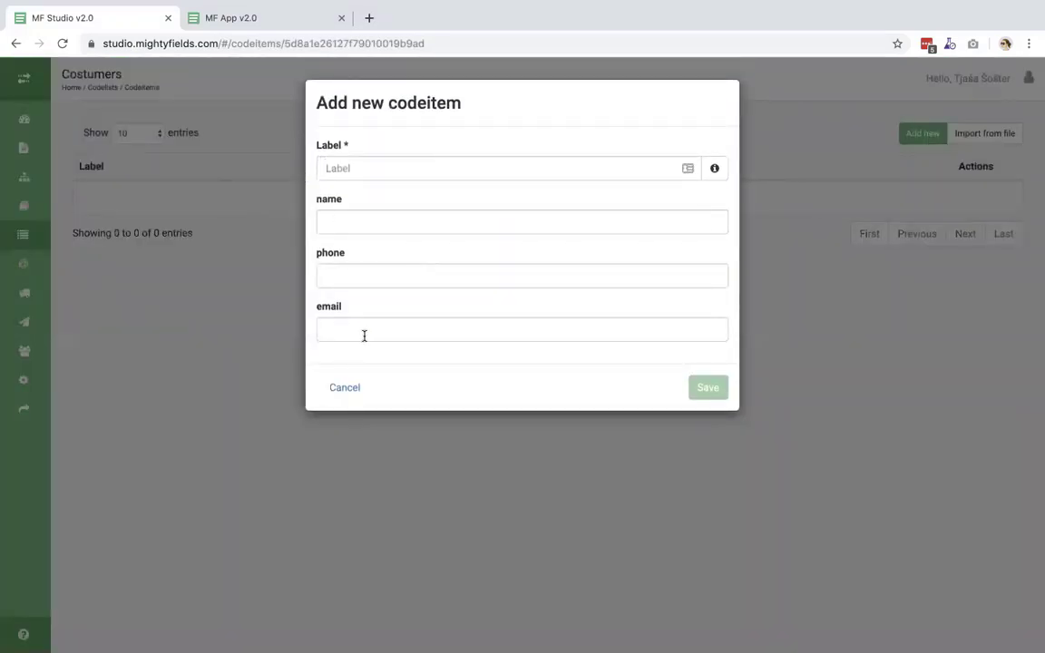
click(344, 388)
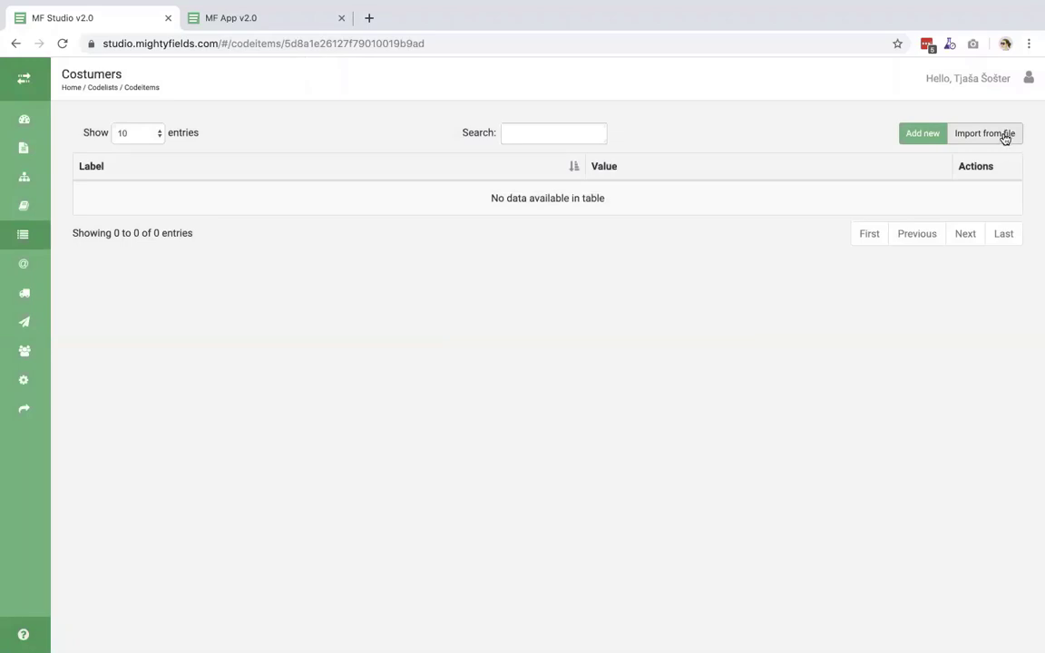
click(1004, 137)
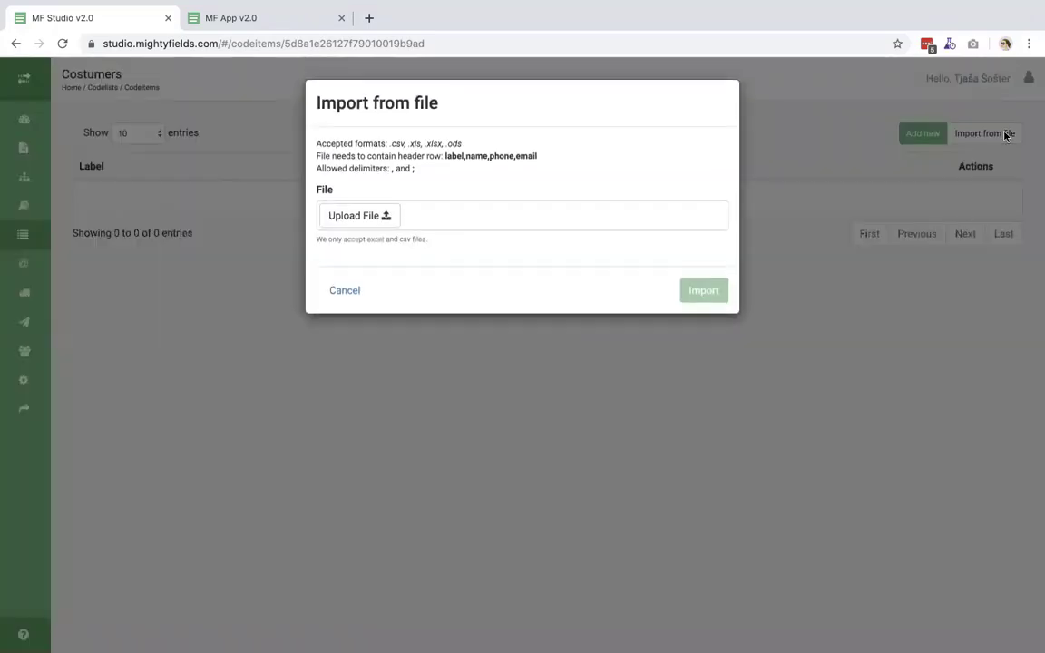
click(359, 216)
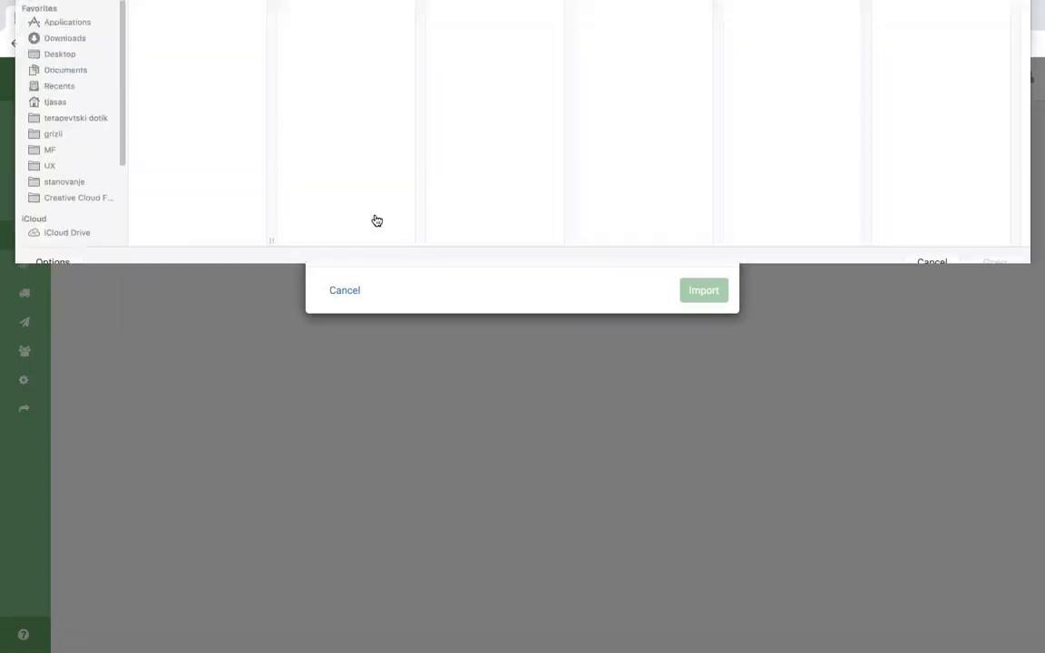
click(177, 39)
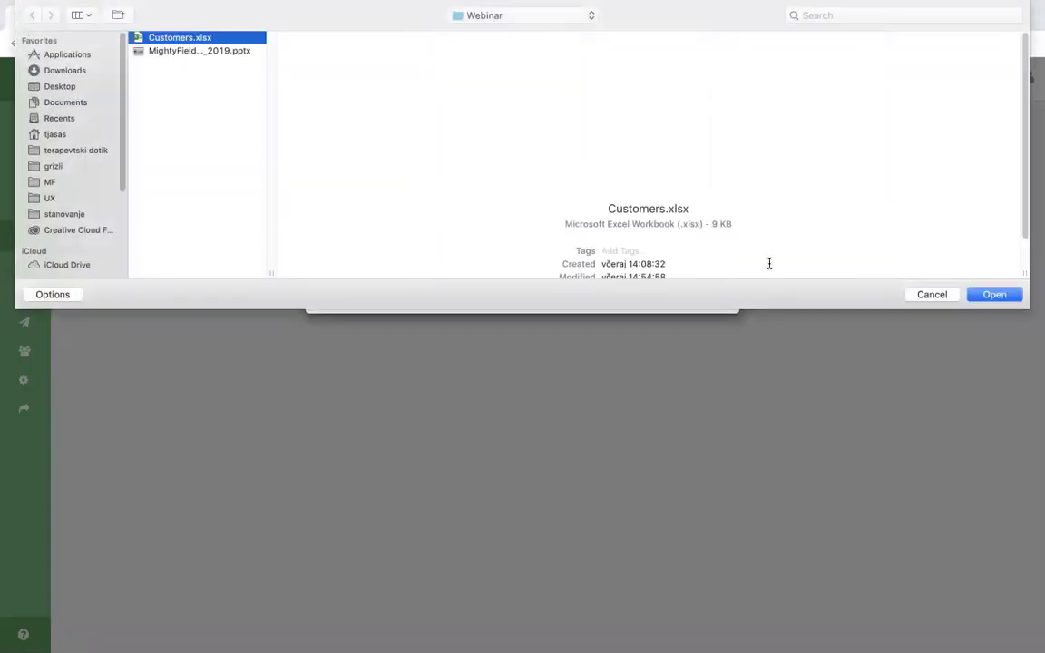
click(994, 295)
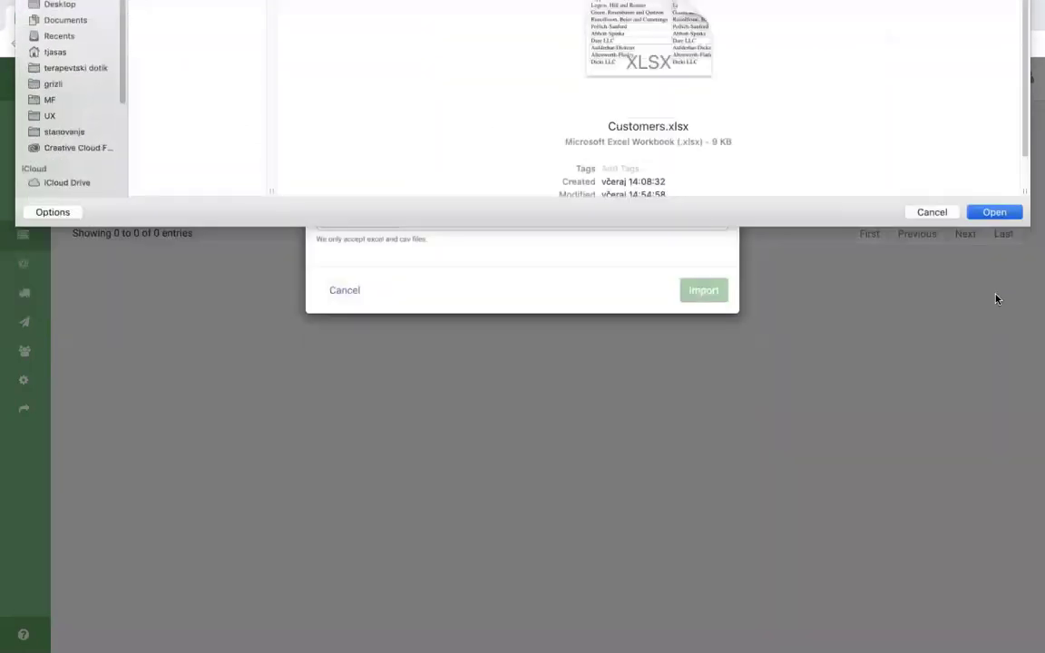
click(705, 334)
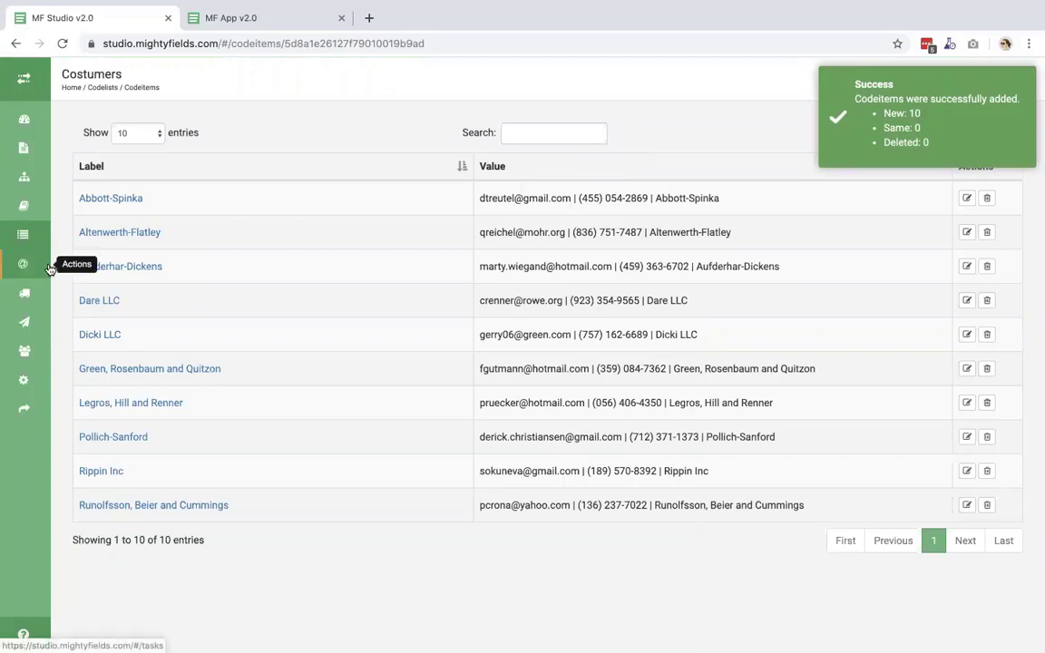
click(25, 181)
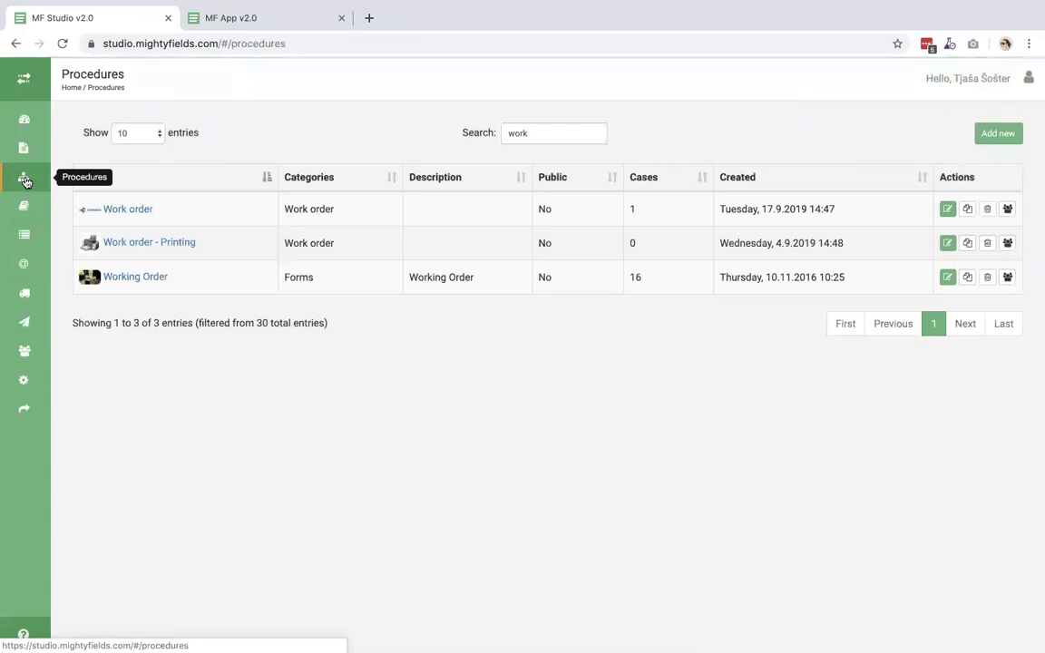
- In the Work order design, add a Local Call field labelled 'Search for customer' to the Customer section
click(126, 210)
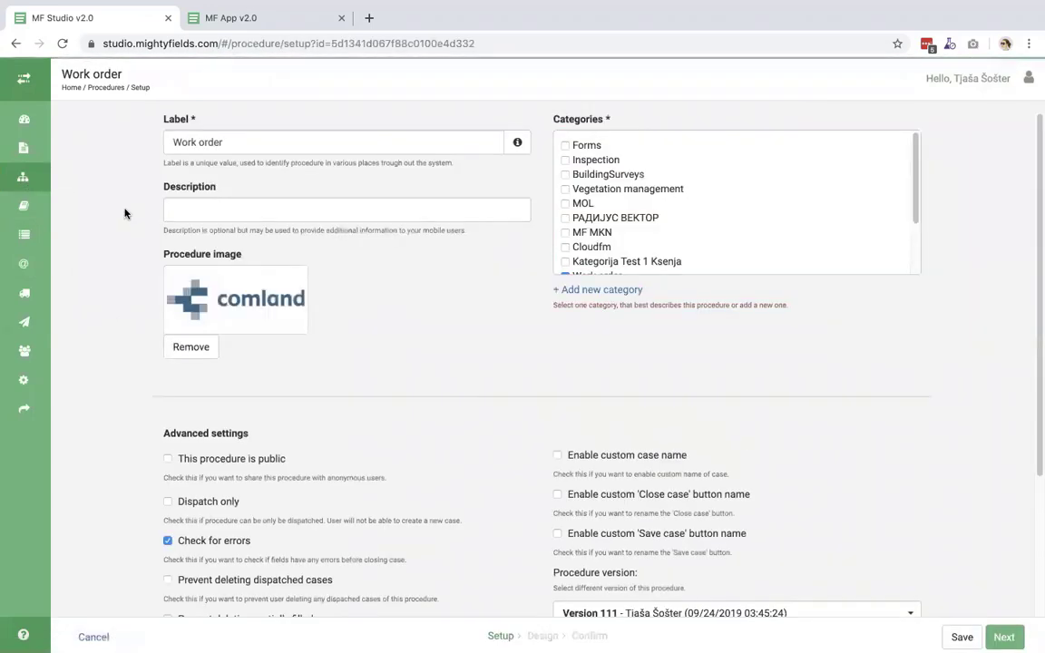
click(547, 637)
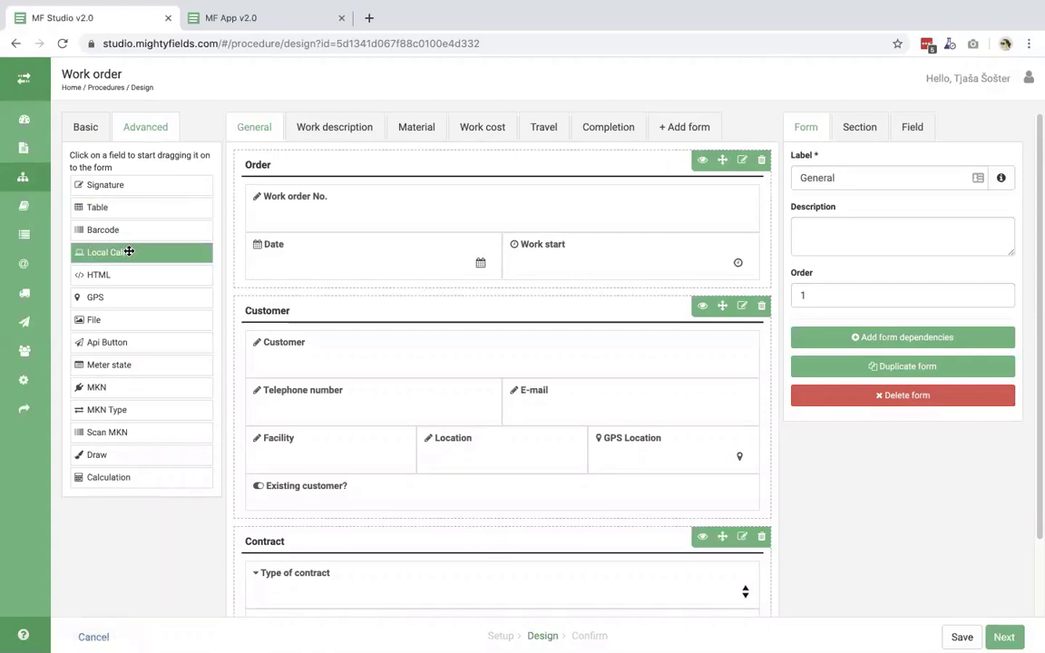
drag(127, 251, 292, 373)
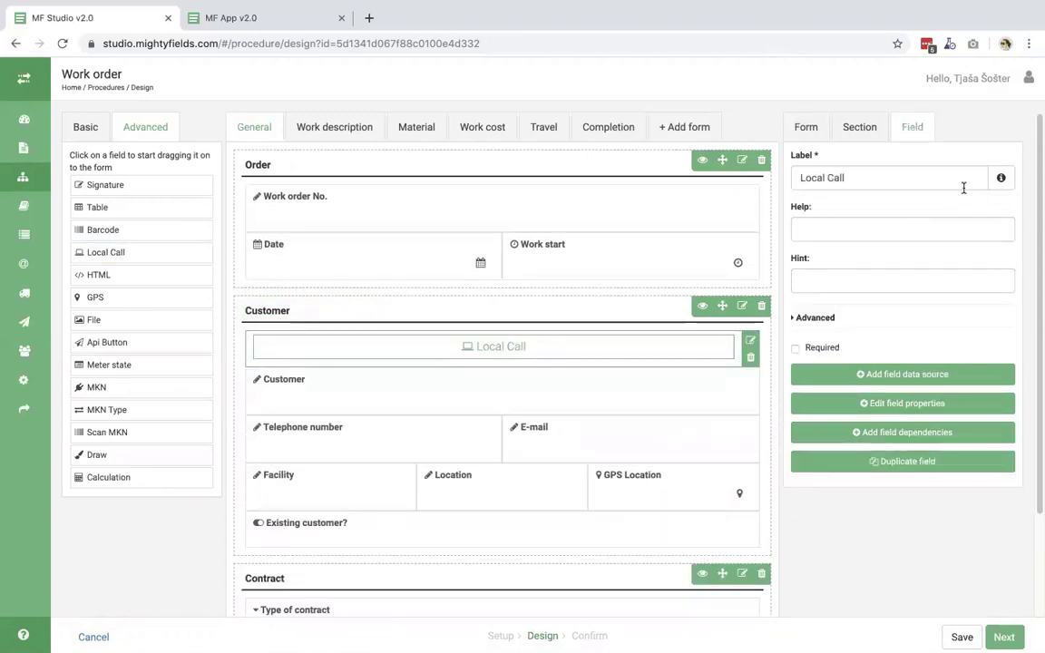
drag(853, 179, 785, 177)
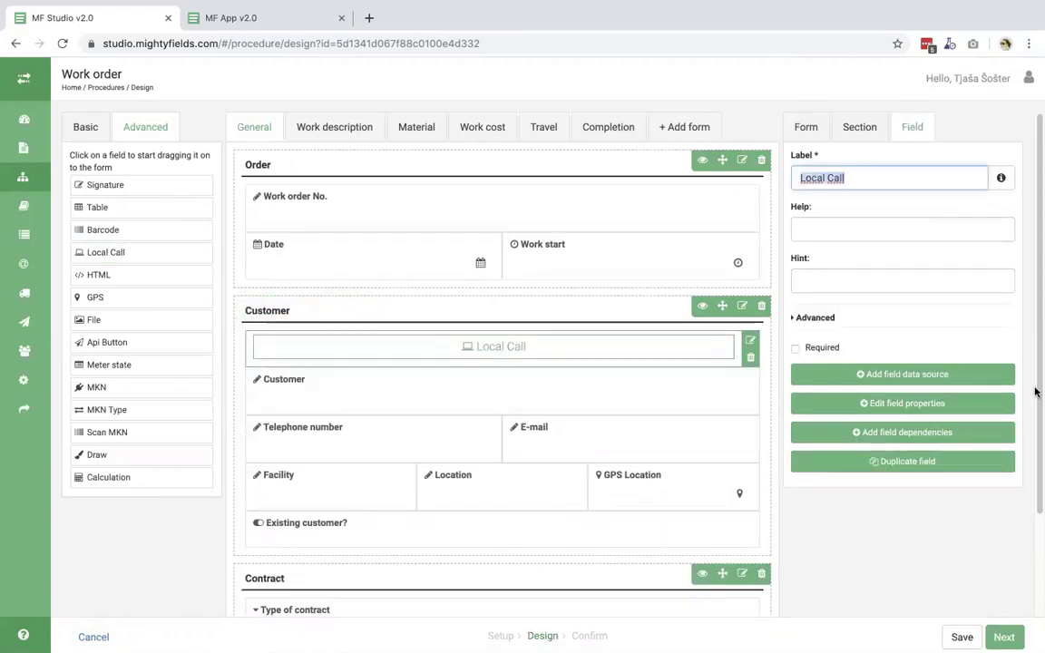
text(Sear)
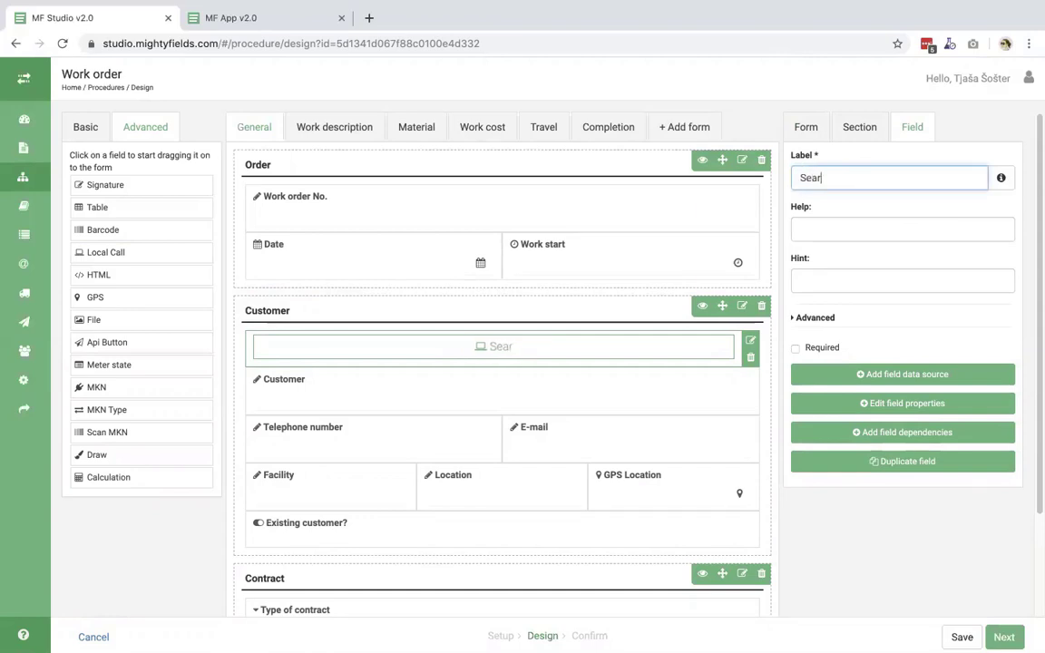
text(ch for )
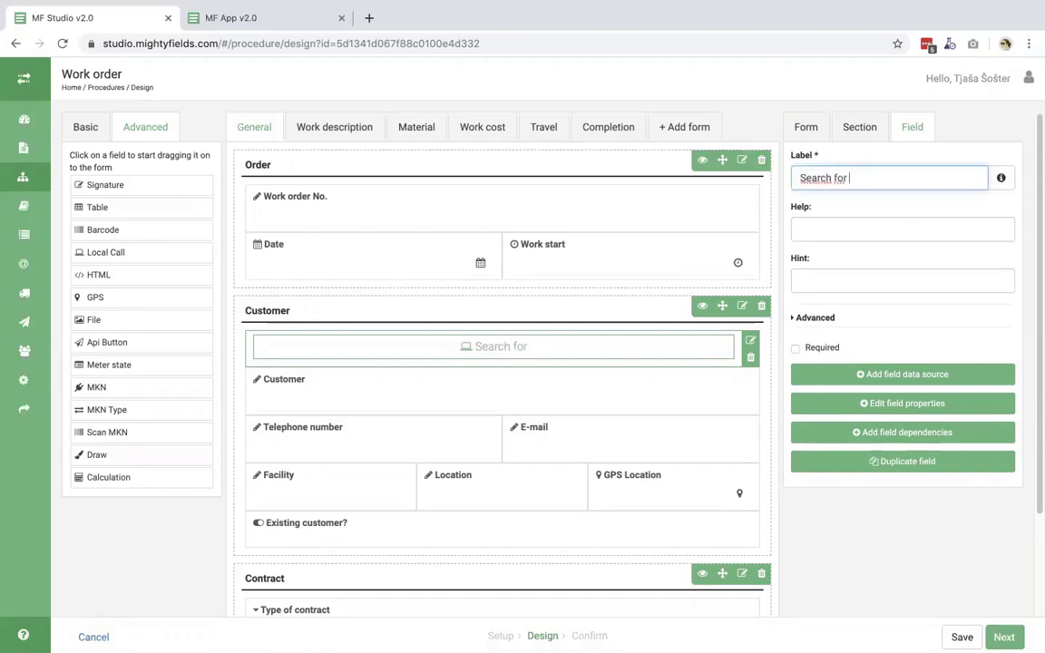
text(customer)
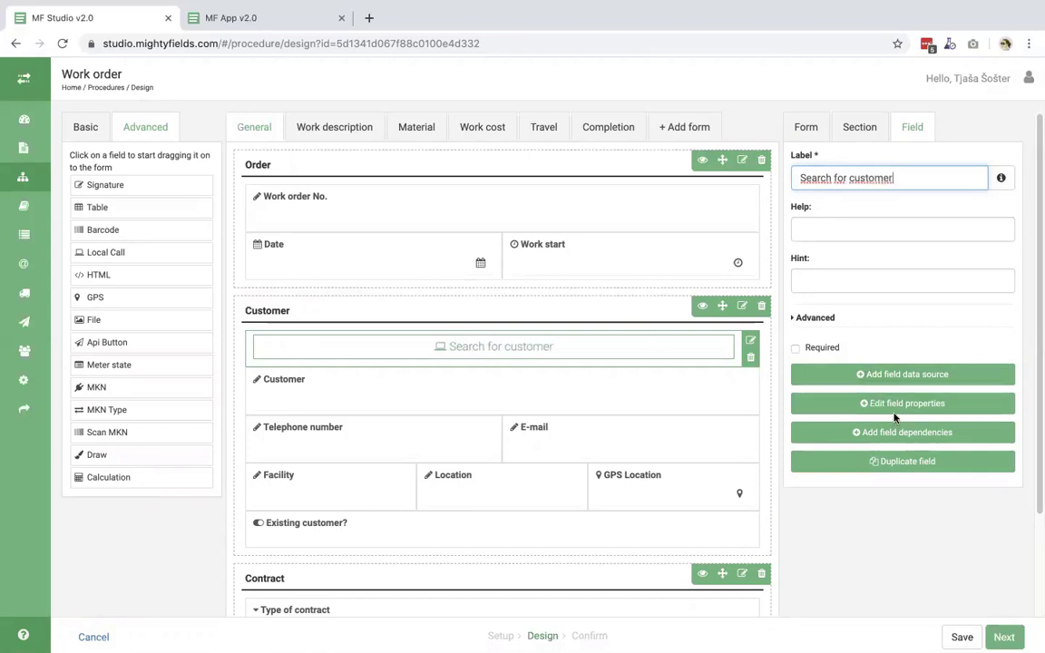
- Use the Costumers codelist as the search field's data source
click(912, 375)
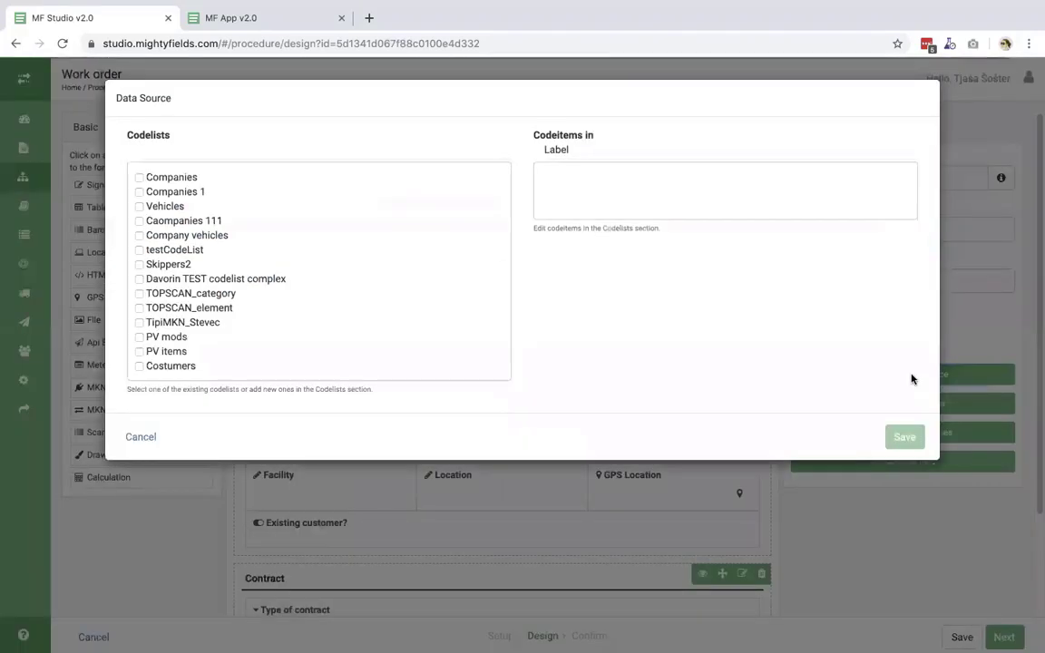
click(139, 366)
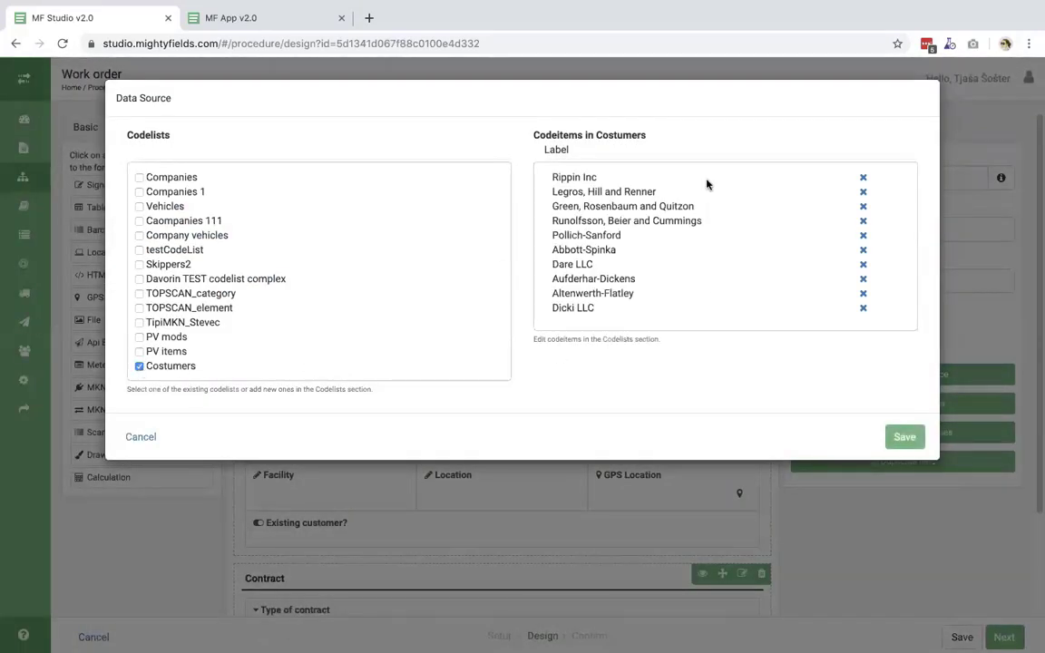
click(903, 438)
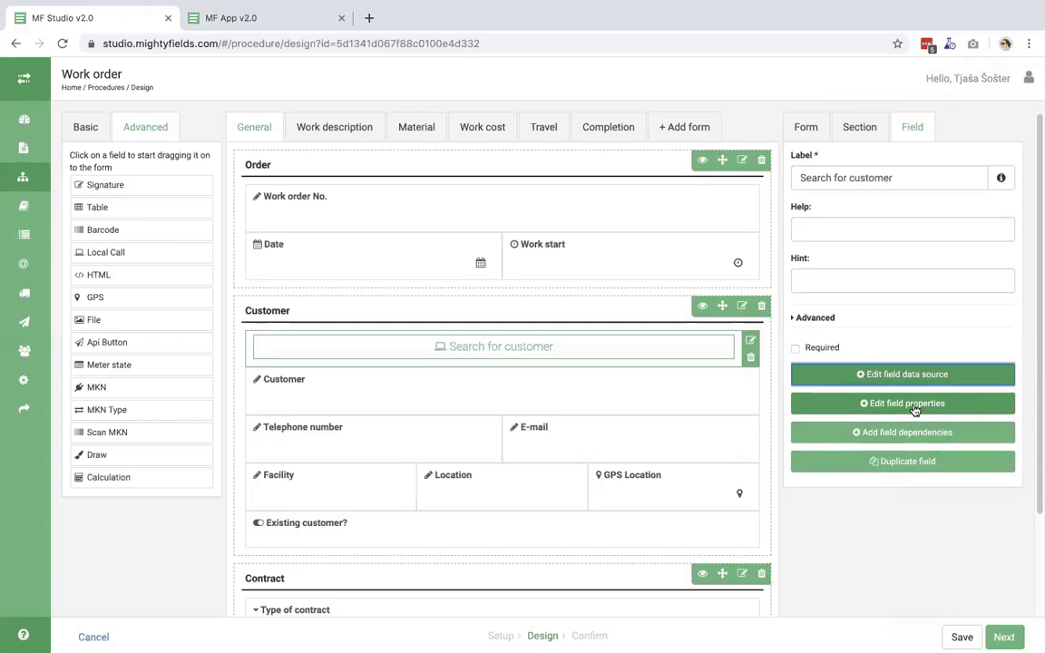
- Add a displayed result mapping the name property to the Customer field
click(907, 405)
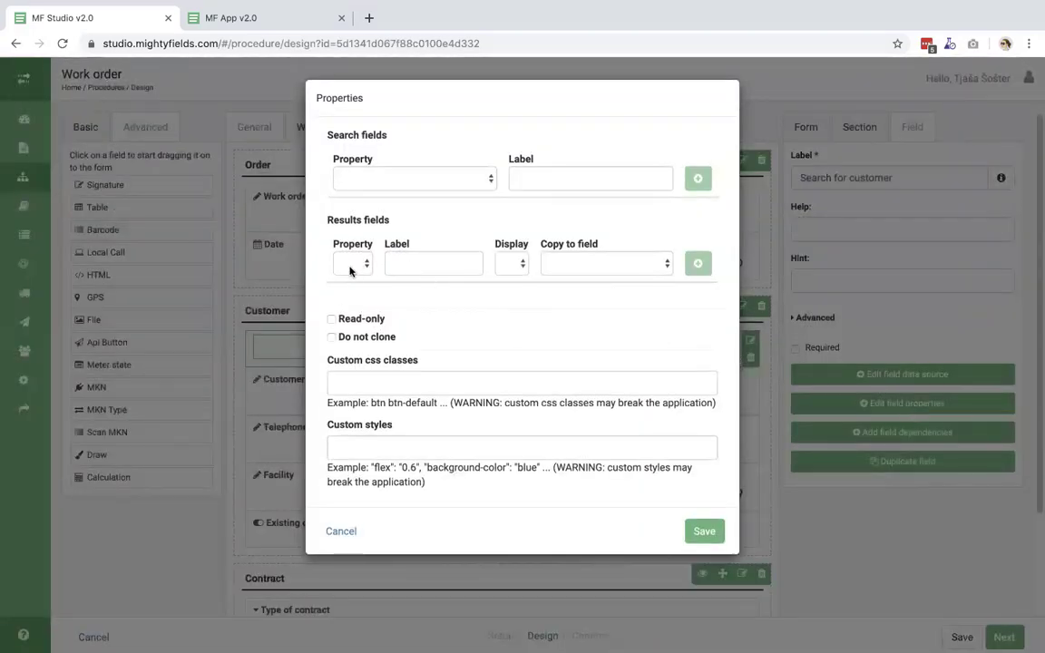
click(350, 264)
click(354, 277)
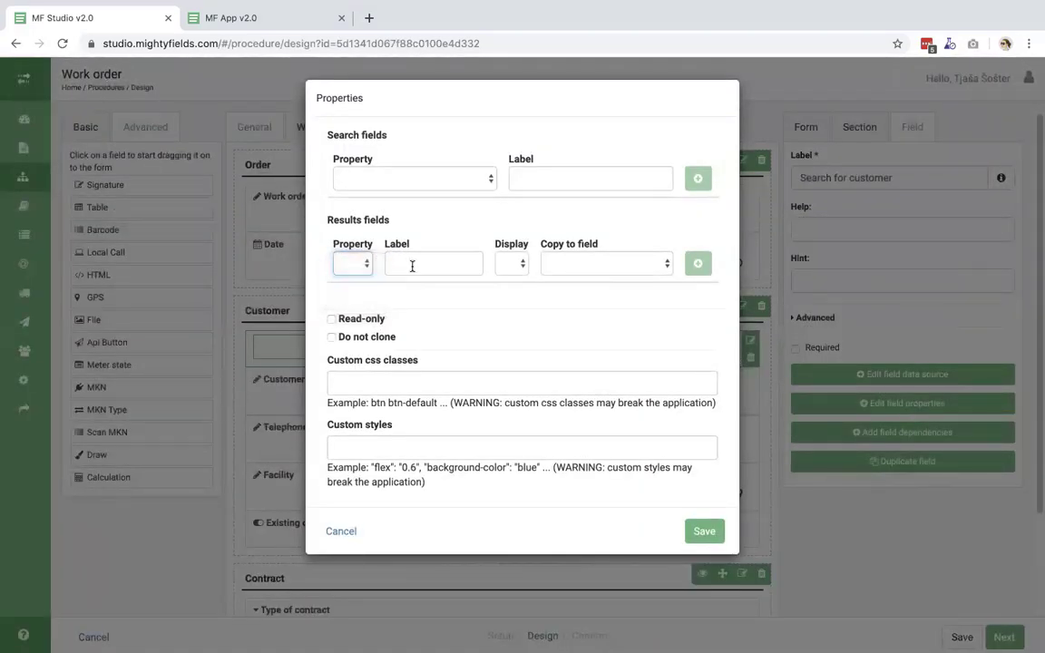
click(410, 263)
text(name)
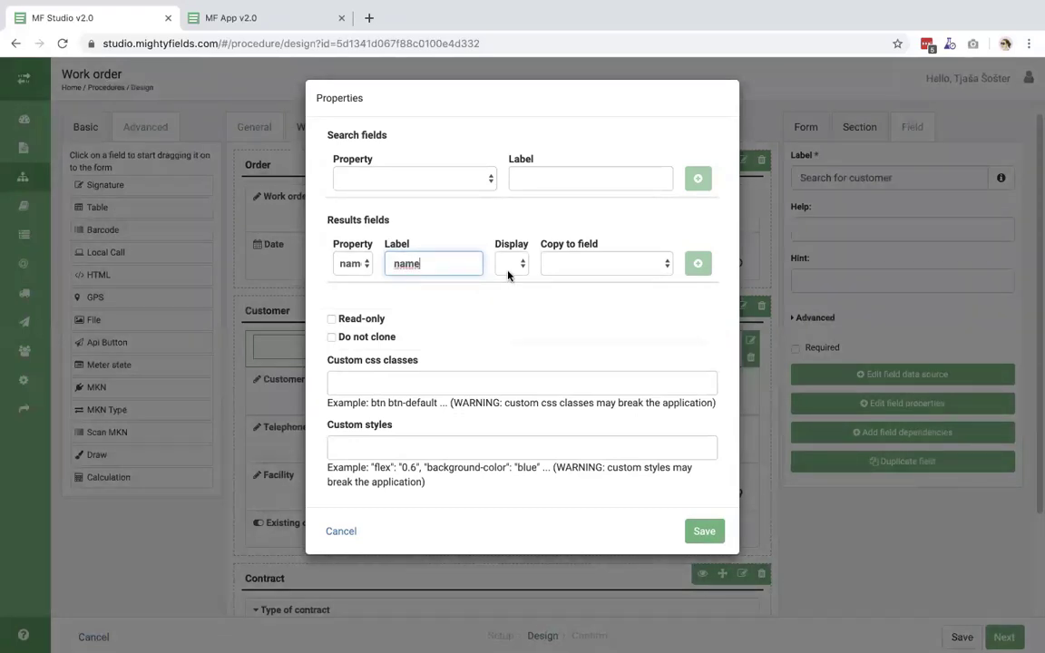
click(509, 271)
click(516, 277)
click(601, 265)
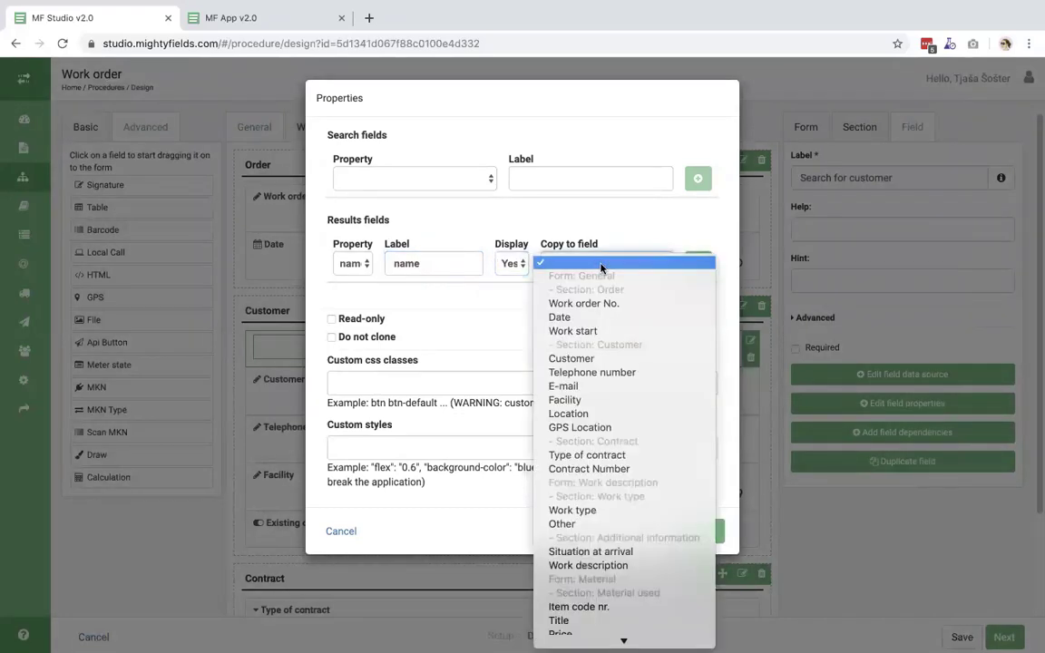
click(596, 359)
click(697, 263)
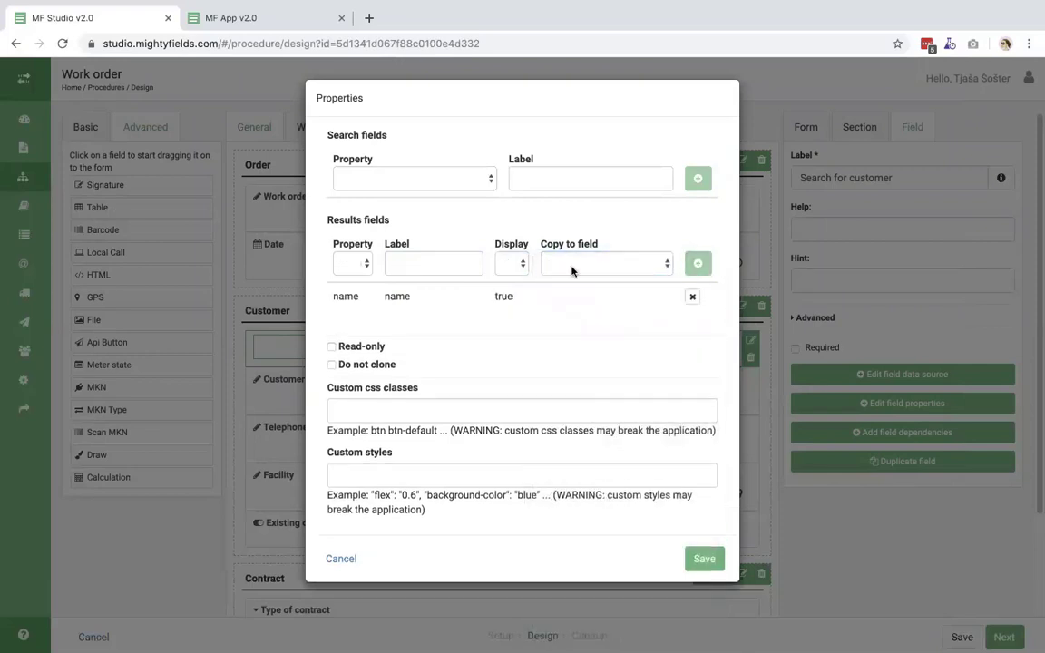
- Add a displayed result mapping the phone property to the Telephone number field
click(351, 263)
click(354, 290)
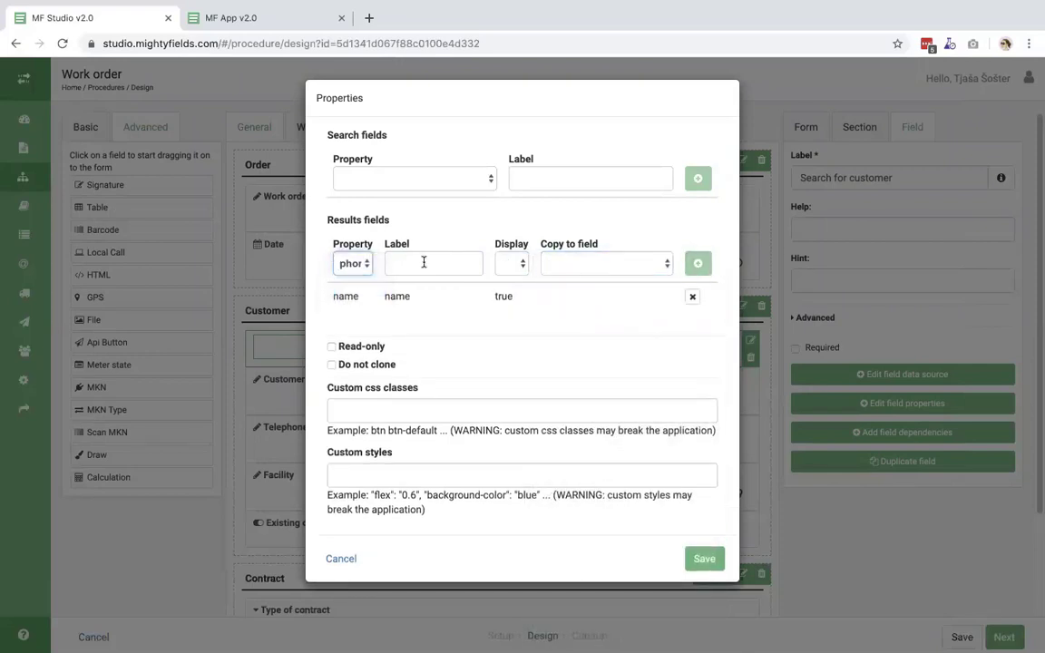
click(424, 262)
text(phon)
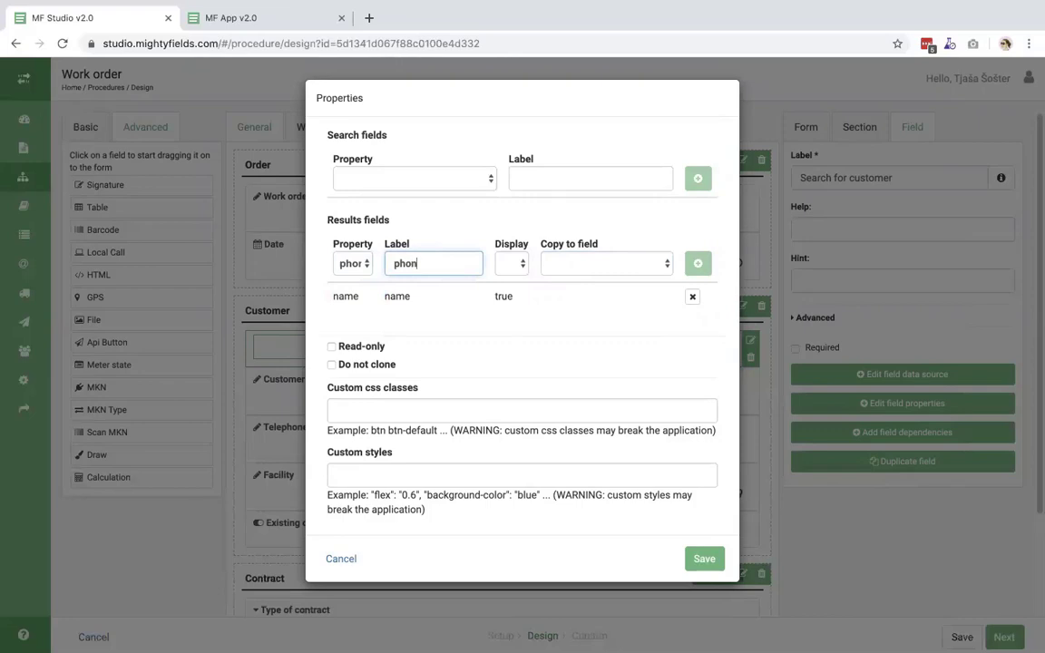
text(e)
click(510, 263)
click(511, 275)
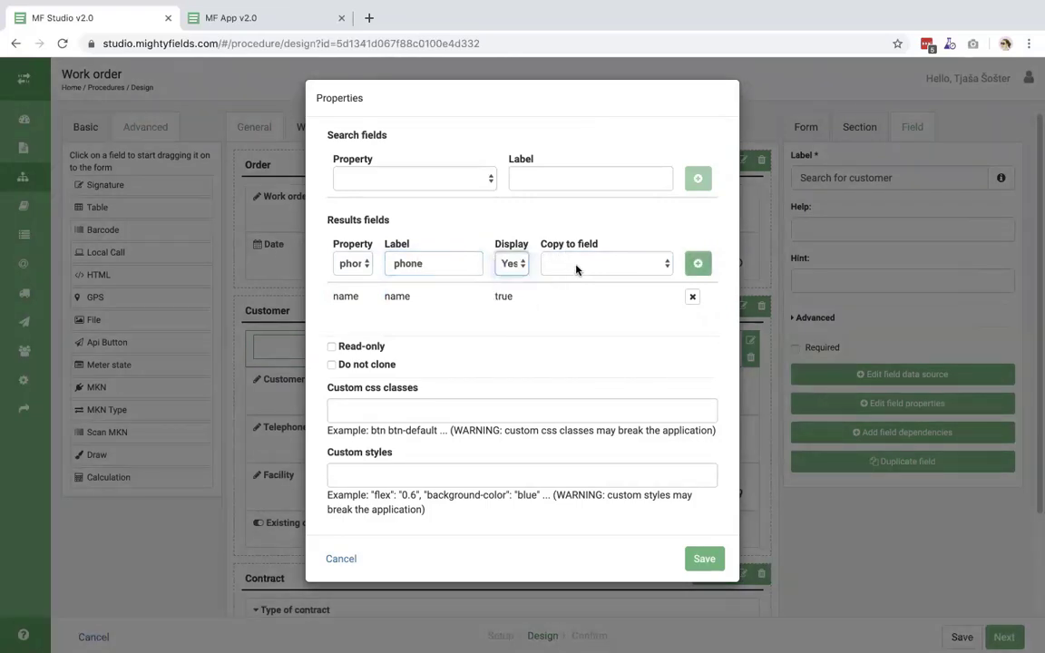
click(575, 267)
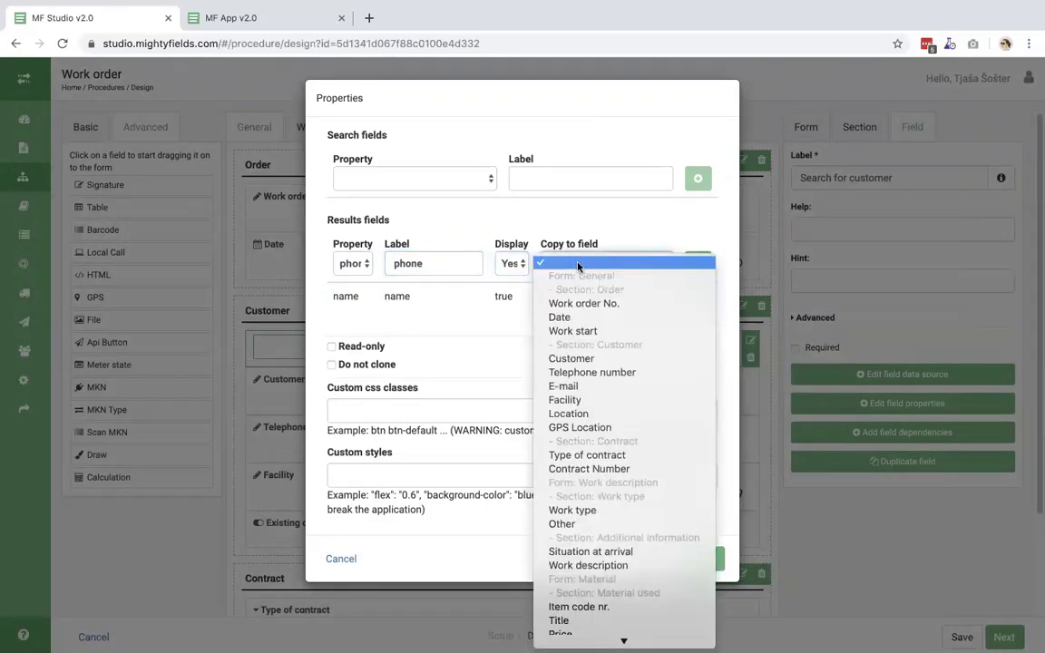
click(611, 373)
click(697, 263)
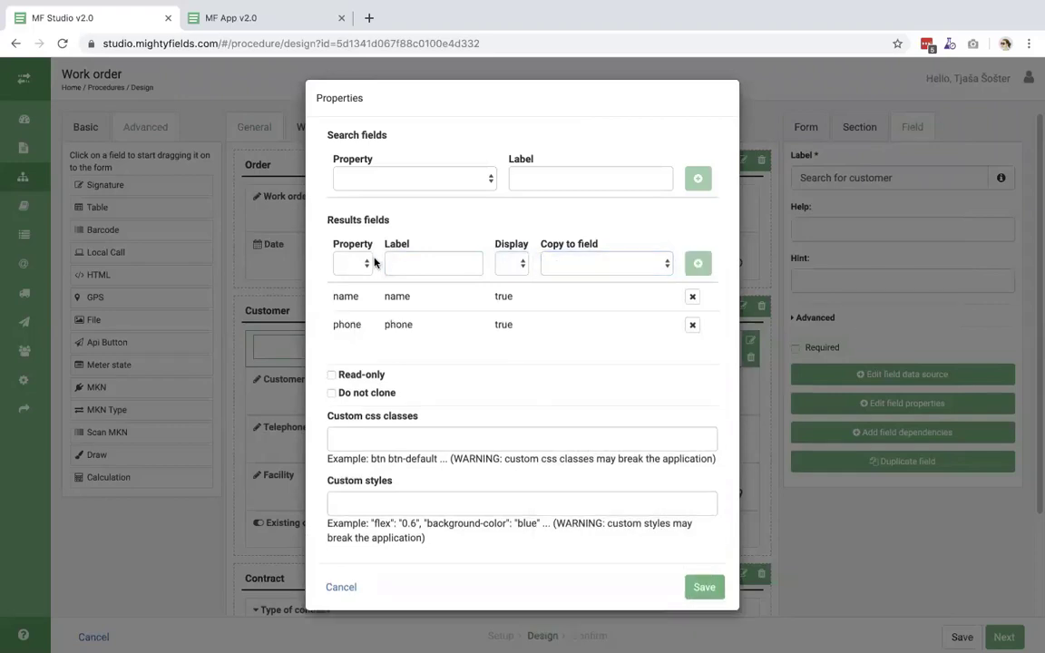
- Map the email property to the E-mail field, displayed, and save the field properties
click(345, 264)
click(354, 303)
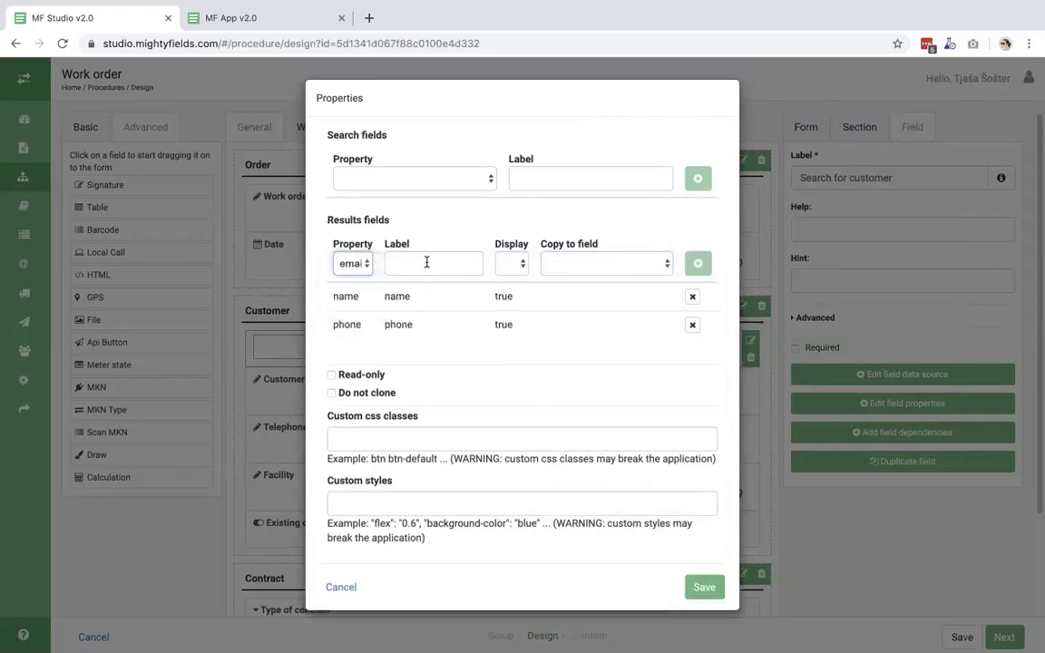
click(426, 262)
text(email)
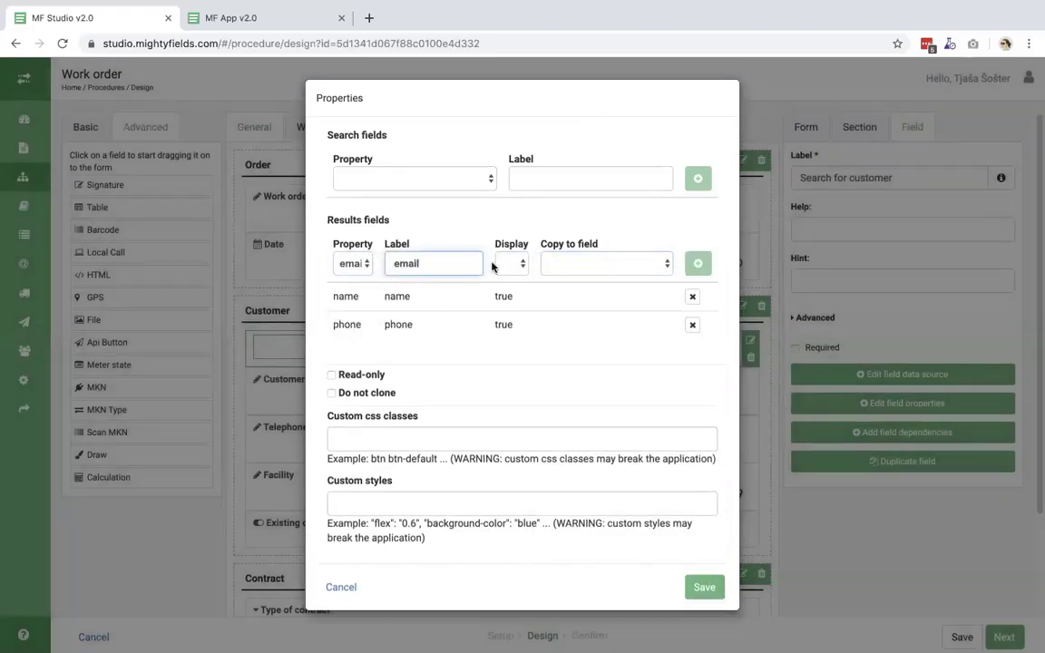
click(510, 263)
click(510, 275)
click(579, 265)
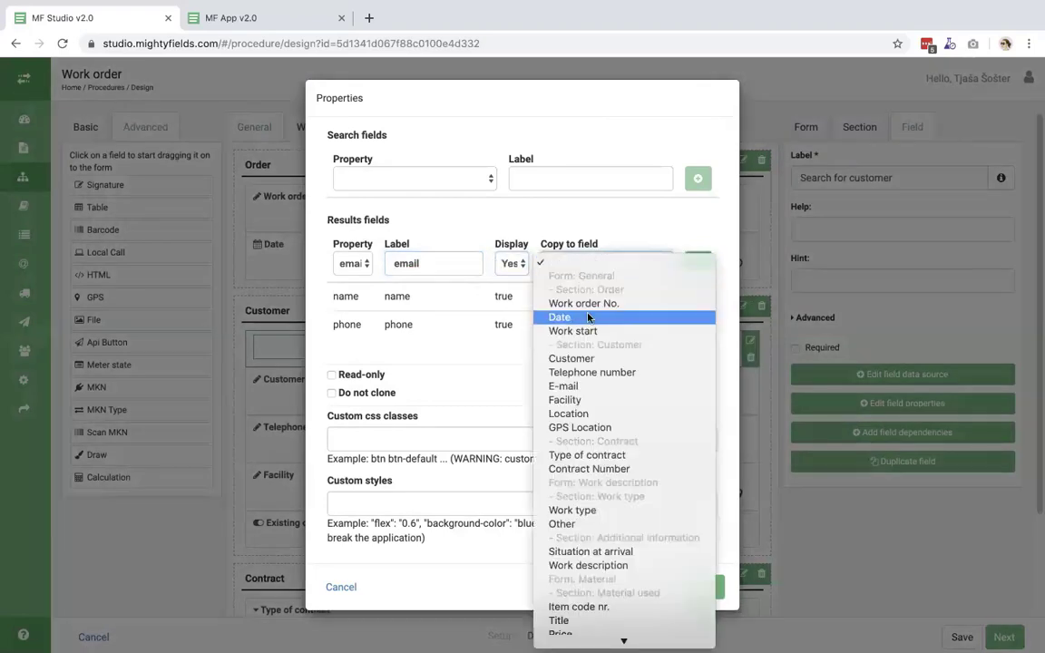
click(563, 386)
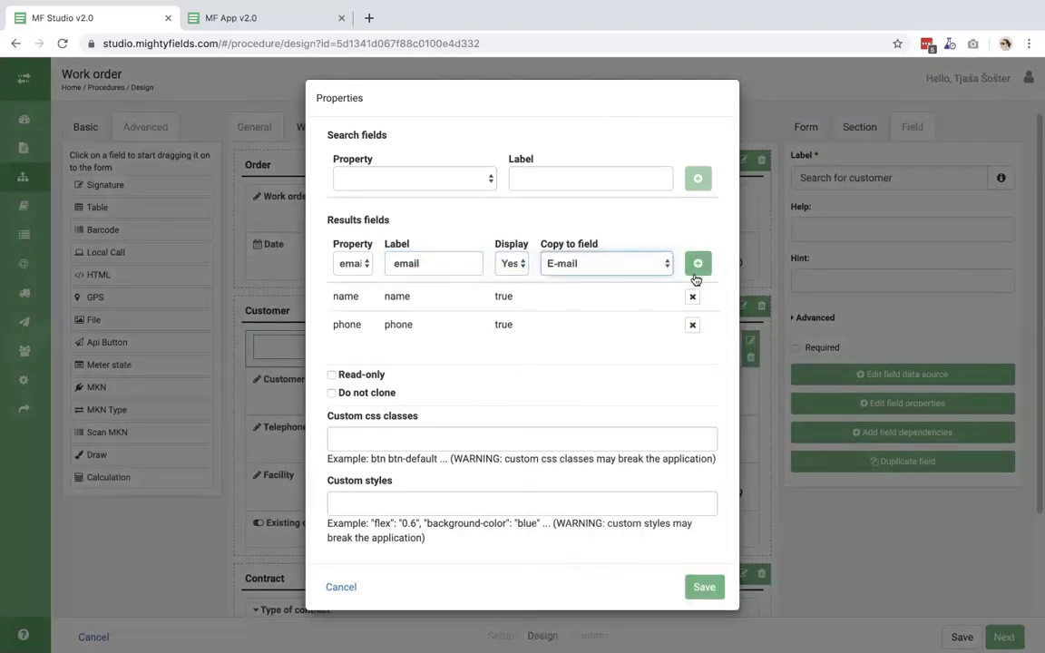
click(696, 265)
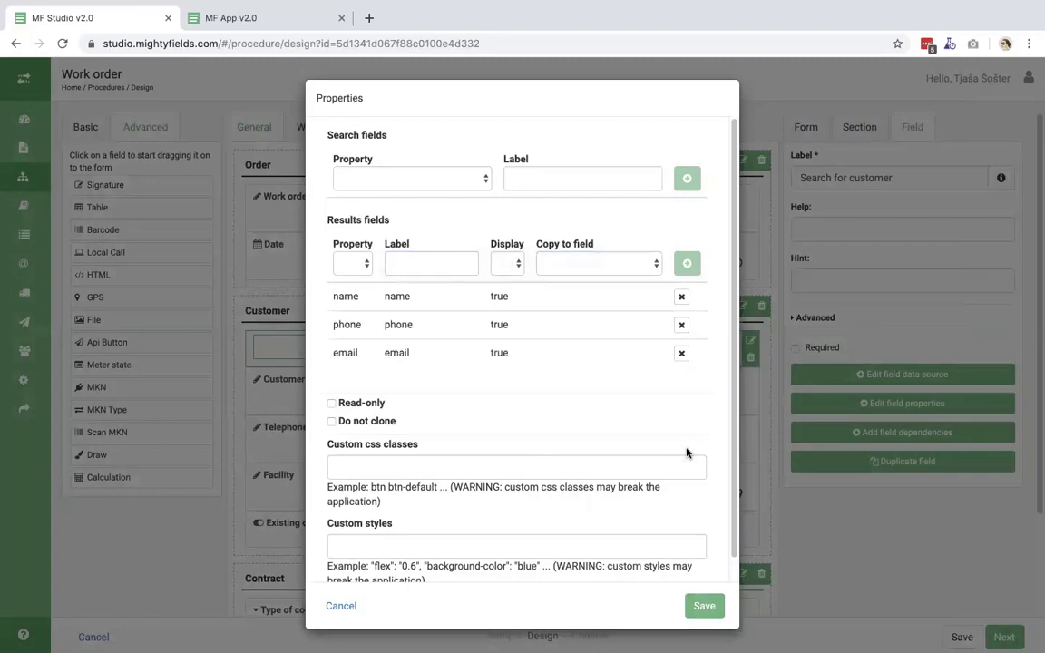
click(705, 605)
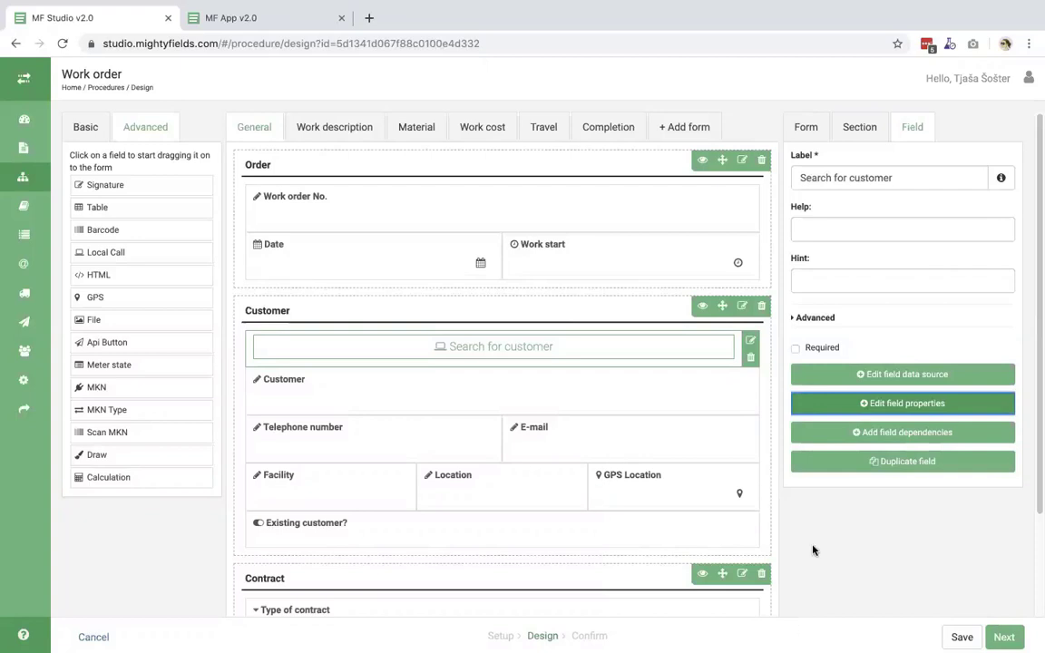
- Save the Work order procedure and advance to its Confirm step
click(961, 637)
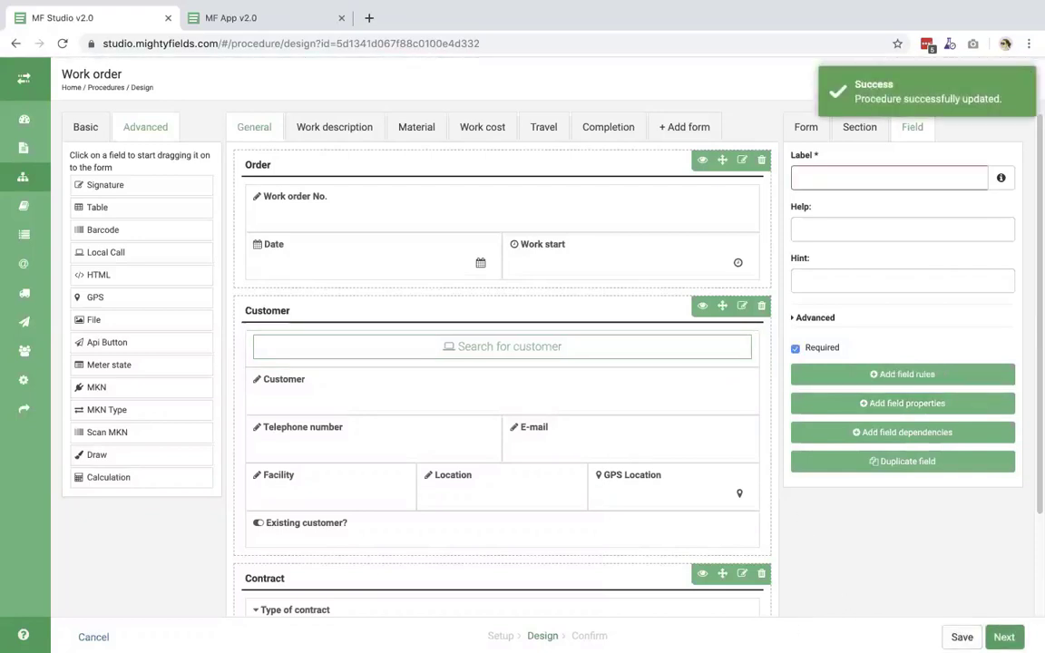
click(1003, 637)
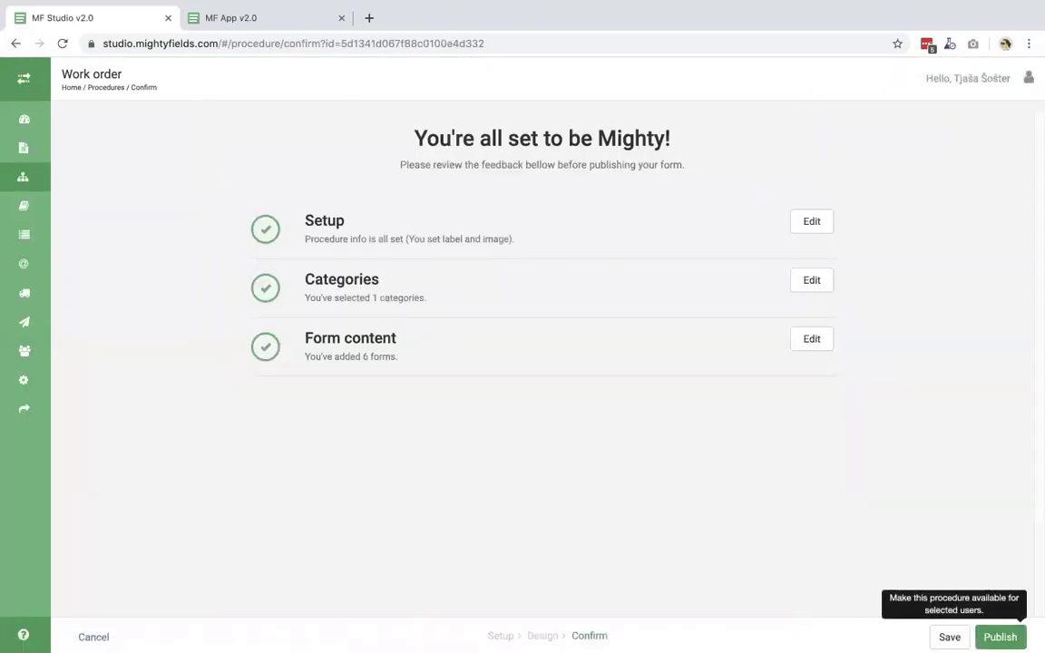
- Publish the Work order procedure and expand the navigation sidebar
click(1000, 637)
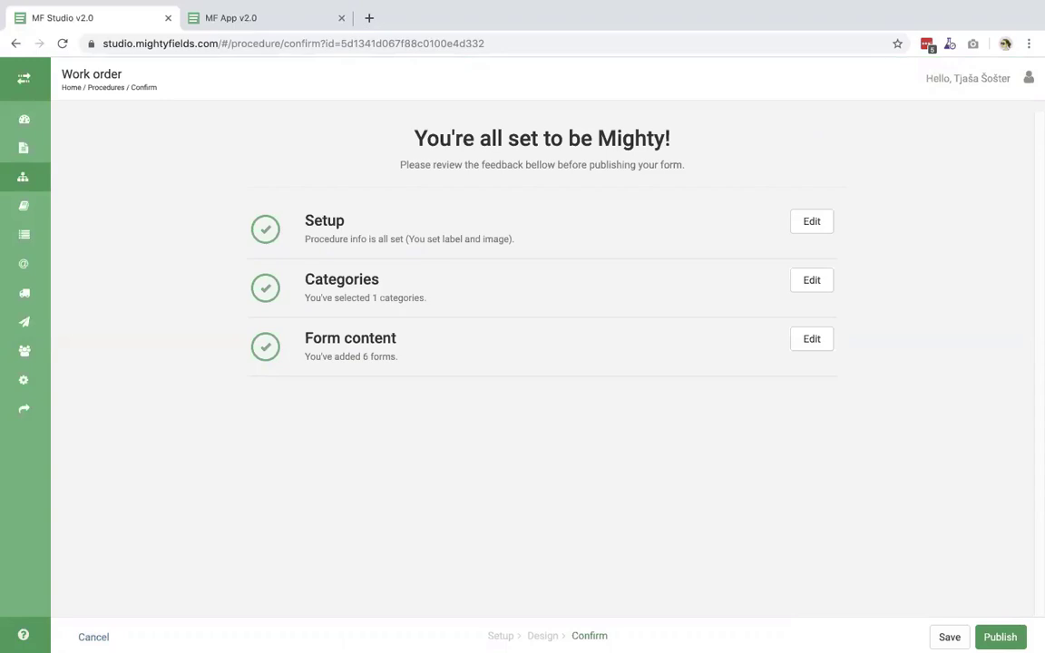
click(25, 79)
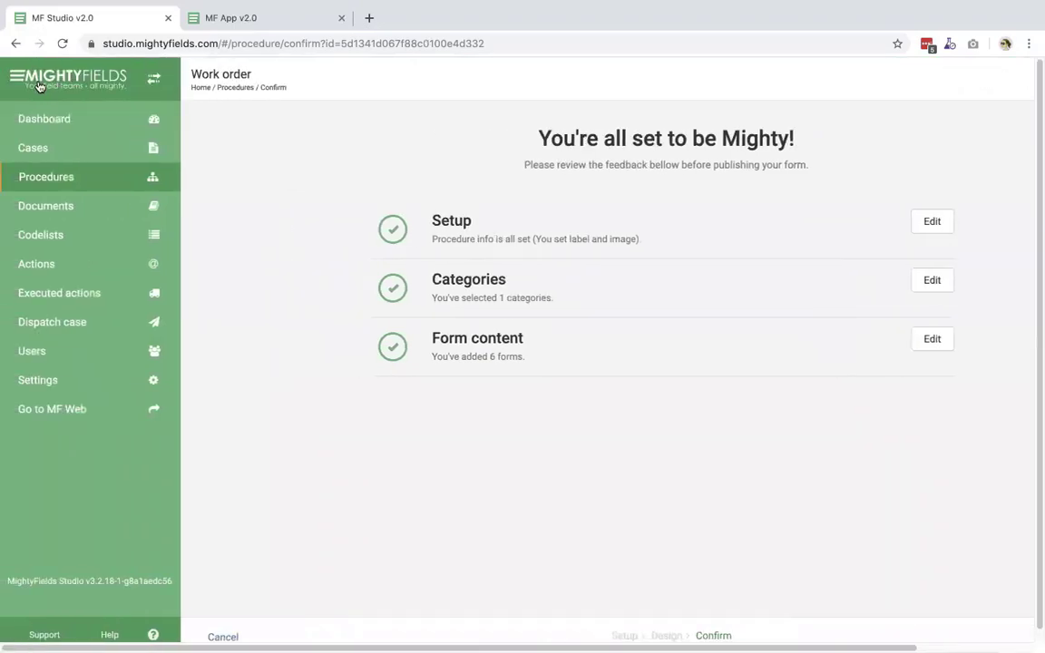
- Search the Documents list for 'work' and open the Work report template
click(79, 207)
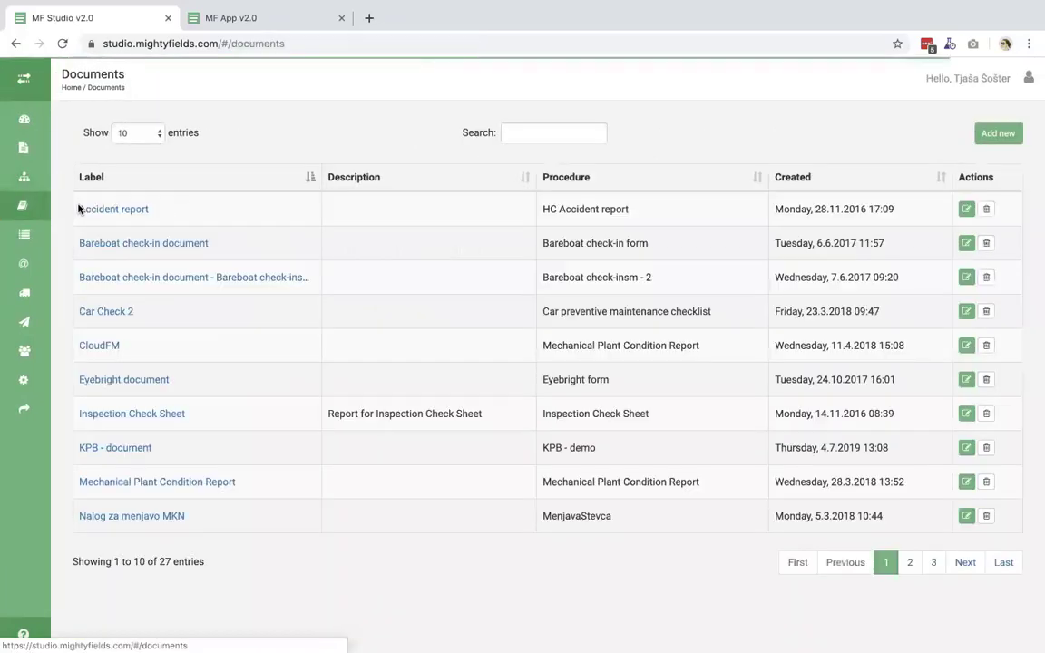
click(533, 134)
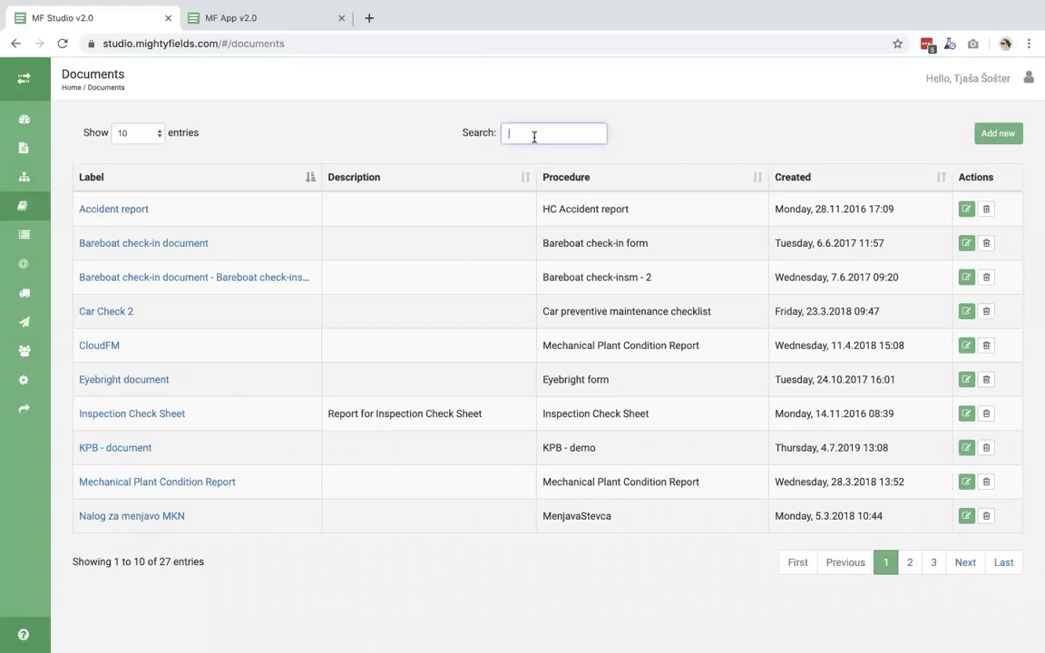
text(work)
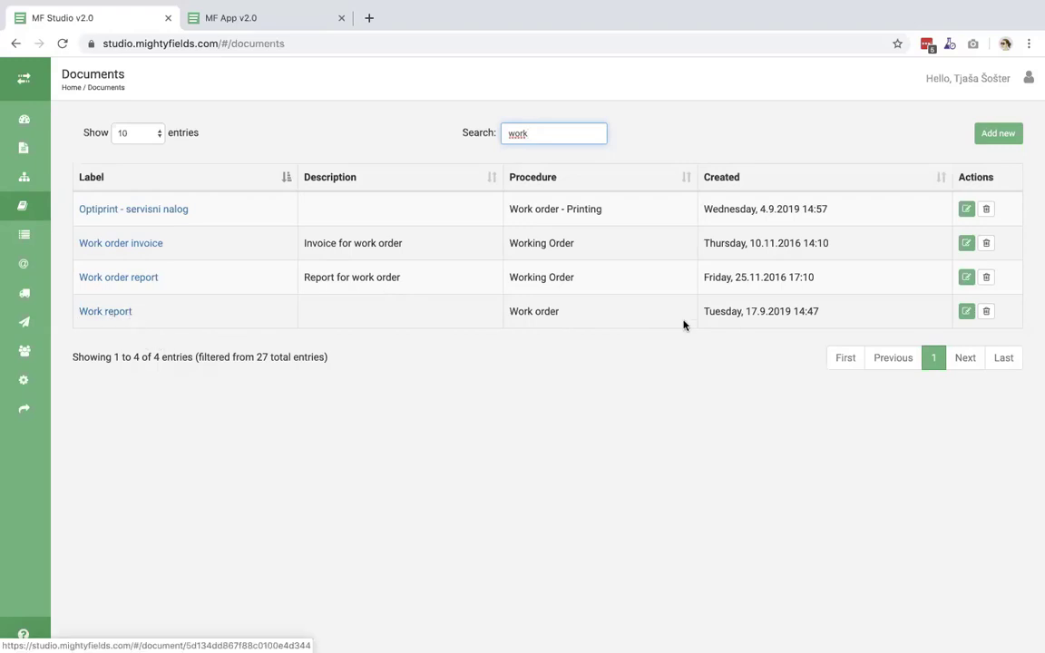
click(103, 312)
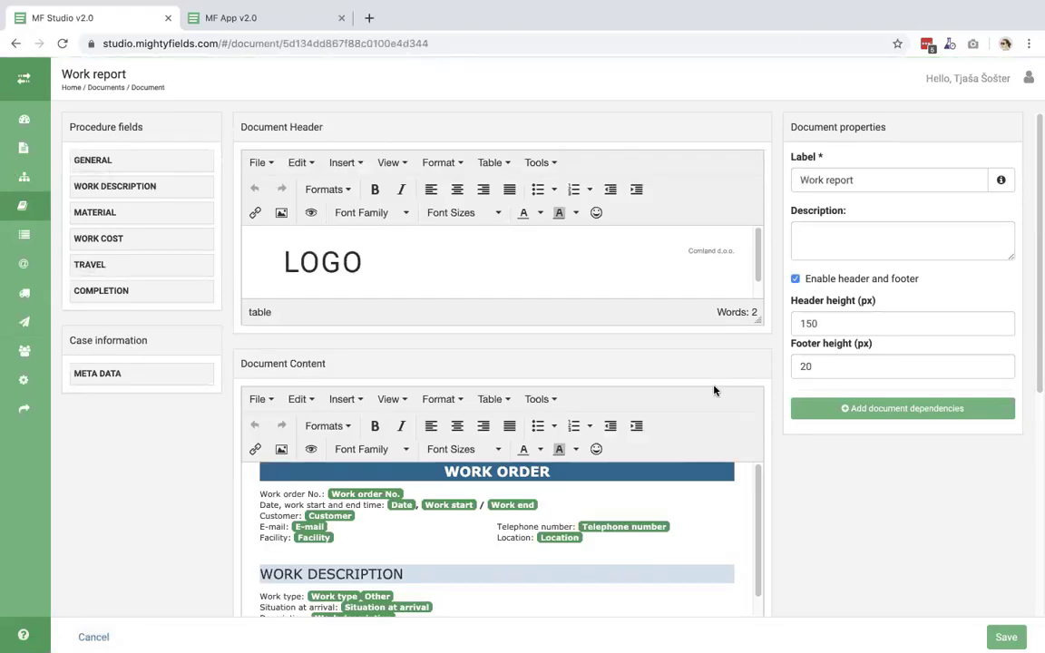
scroll(712, 390, down, 1)
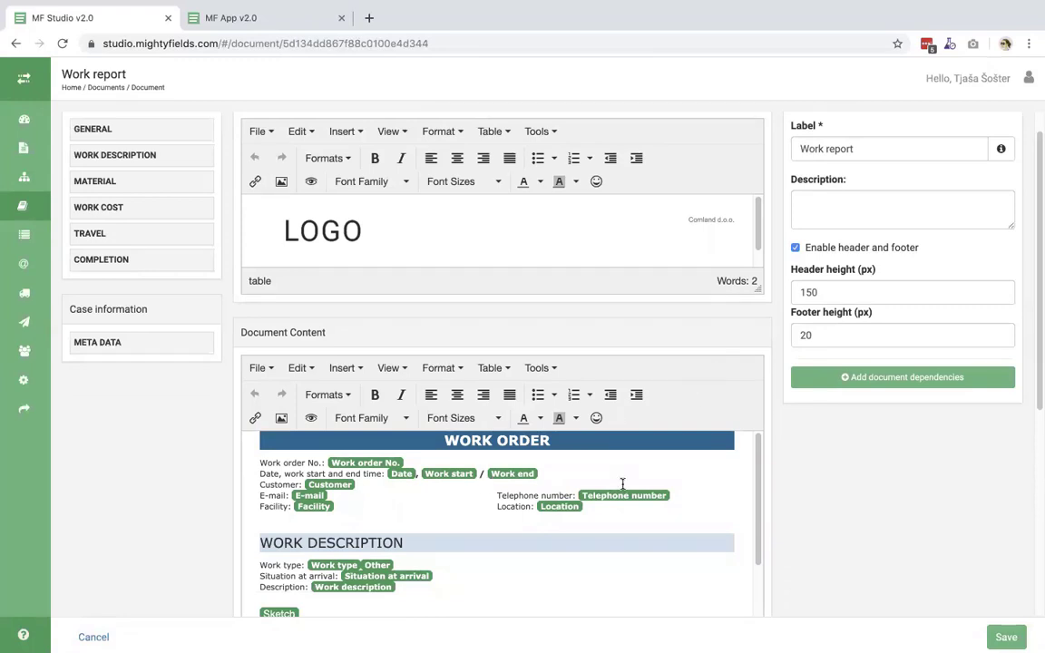
scroll(623, 488, down, 5)
scroll(609, 309, up, 5)
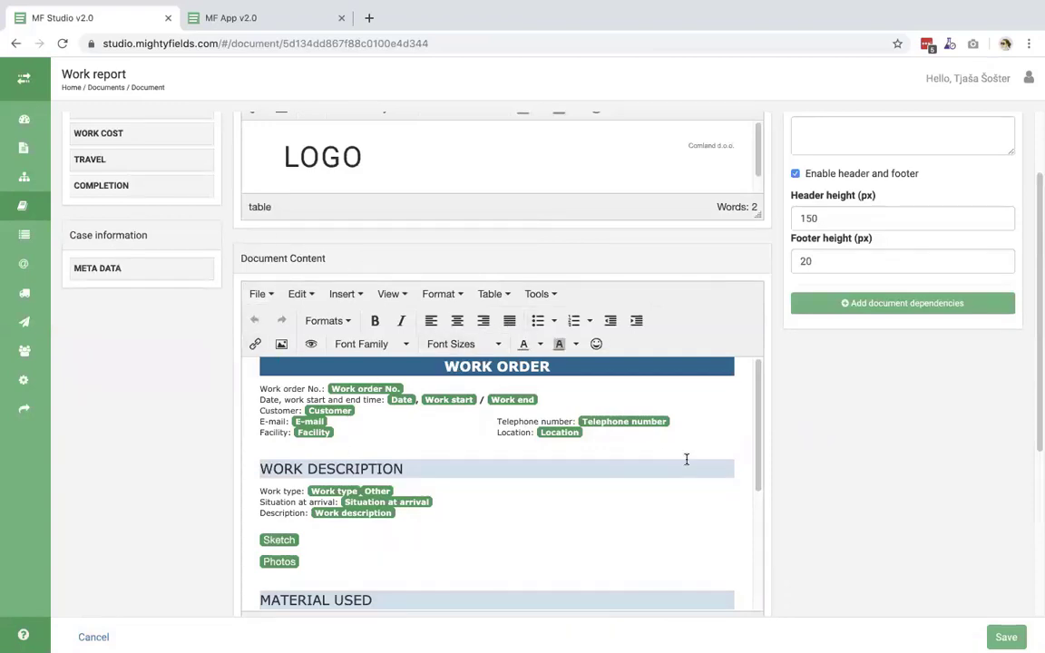
scroll(685, 457, down, 6)
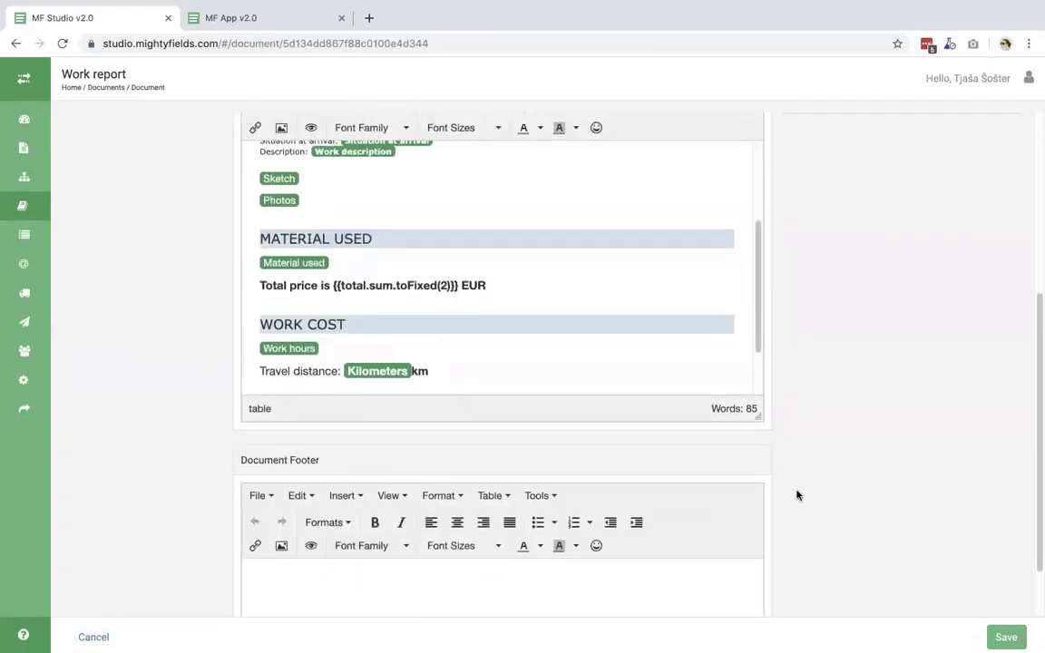
scroll(795, 494, up, 4)
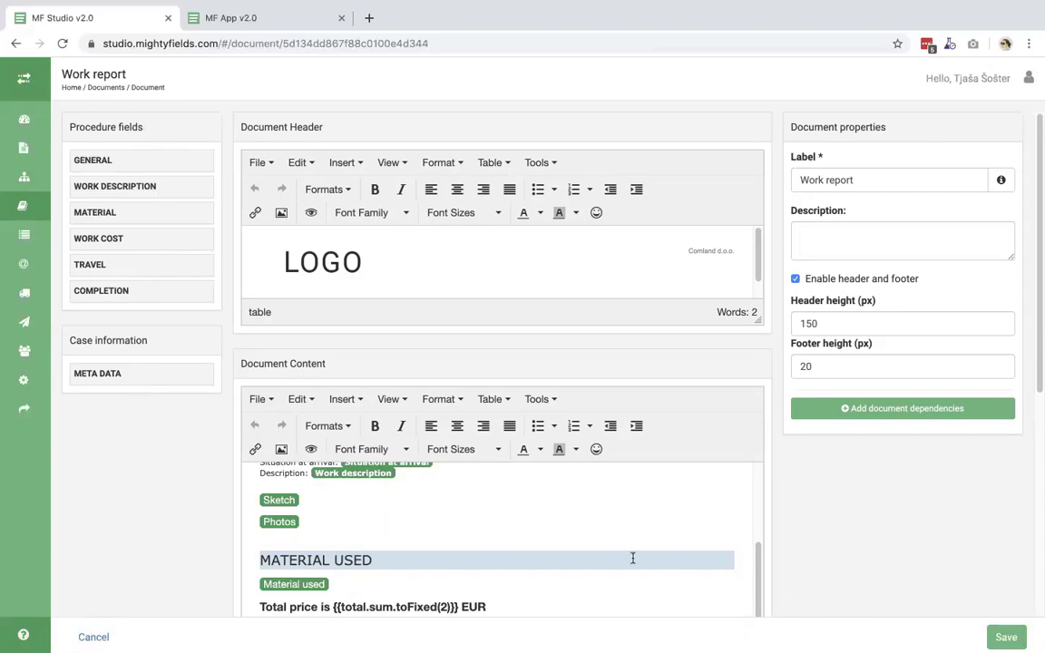
scroll(589, 454, down, 1)
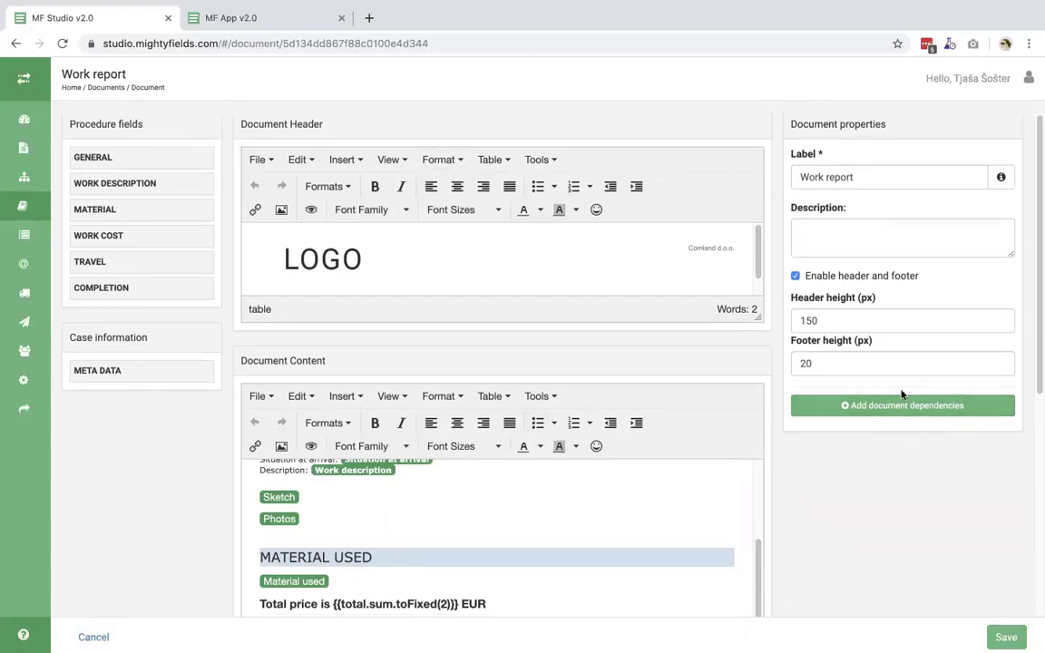
scroll(520, 531, up, 3)
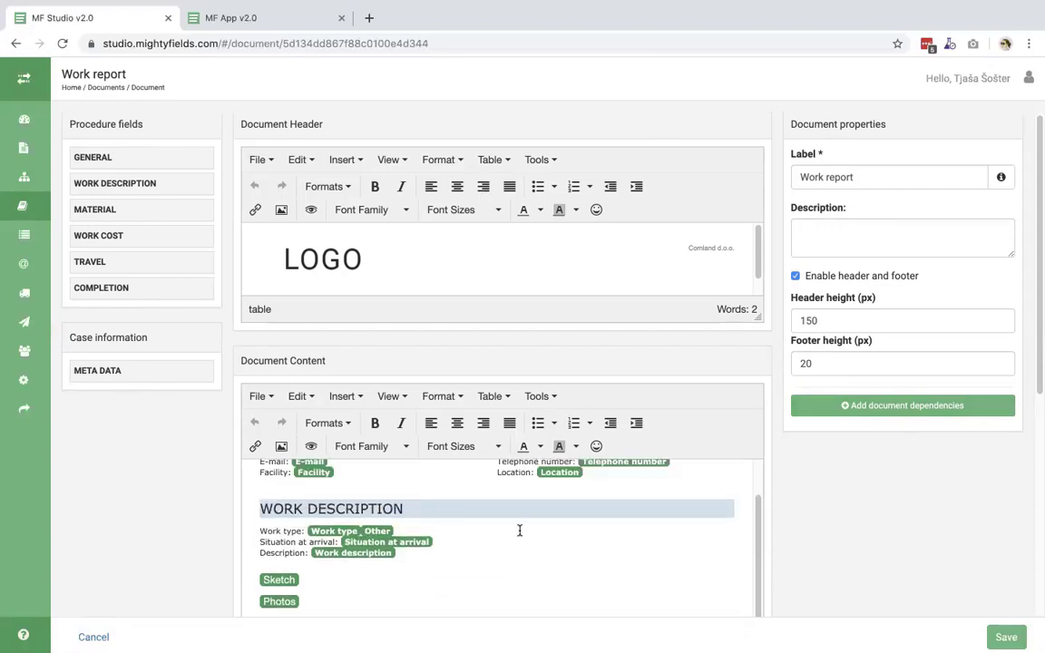
scroll(520, 531, up, 2)
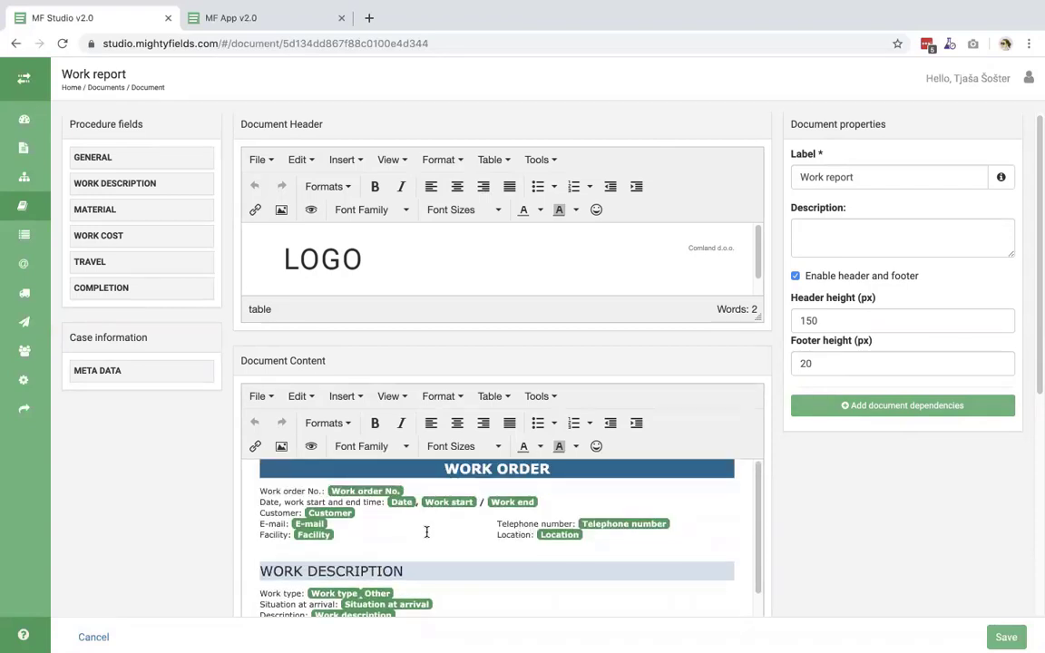
scroll(874, 556, down, 2)
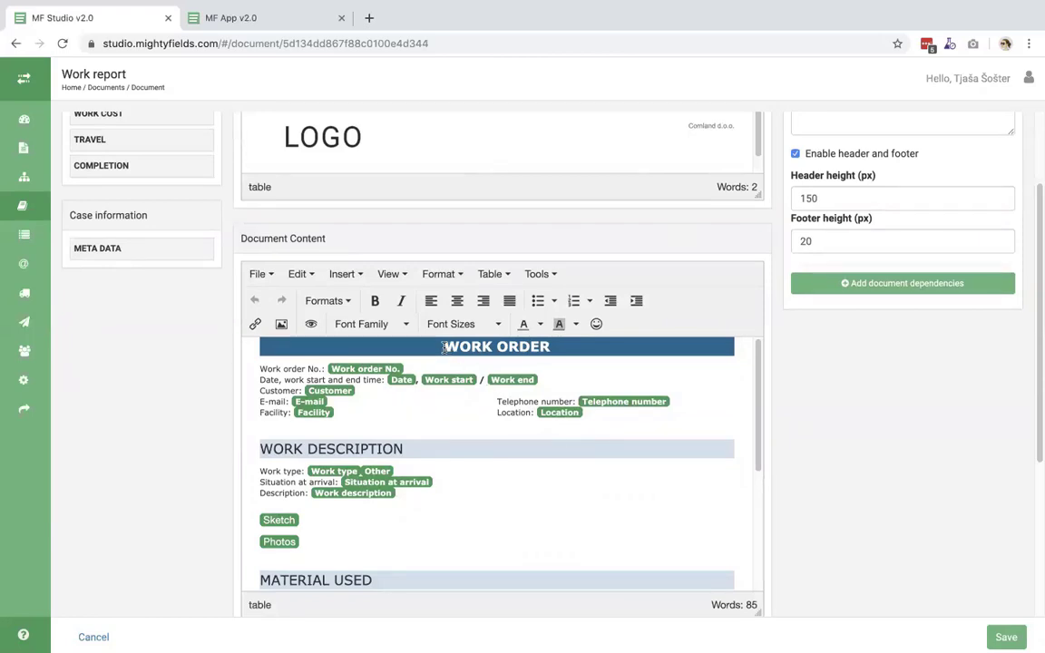
- Insert an empty row below the Facility and Location row of the WORK ORDER table
drag(444, 348, 550, 347)
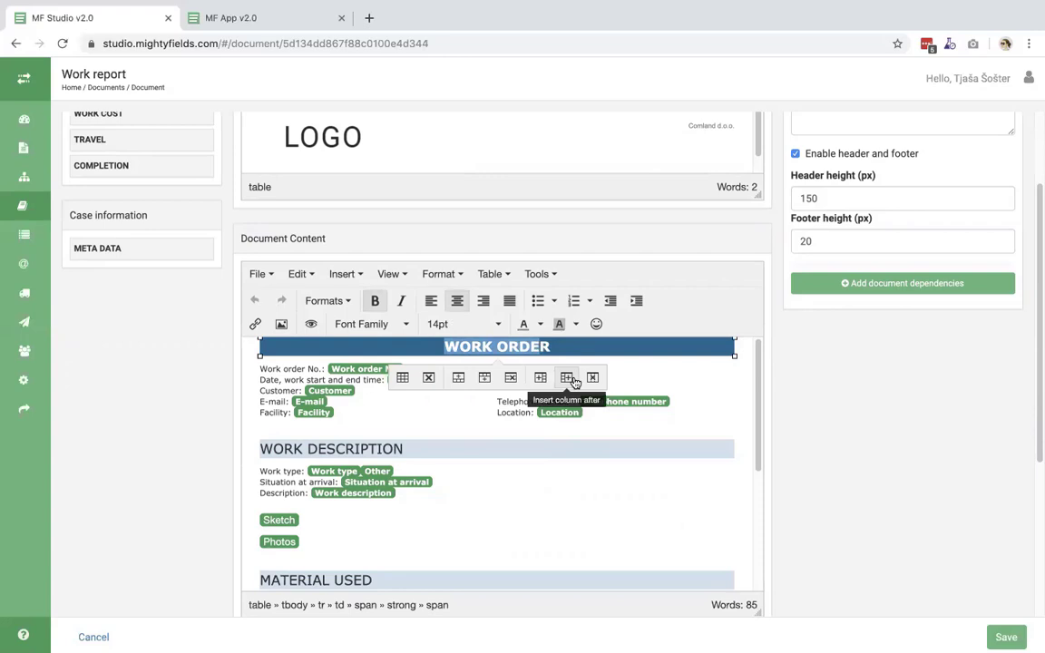
click(505, 411)
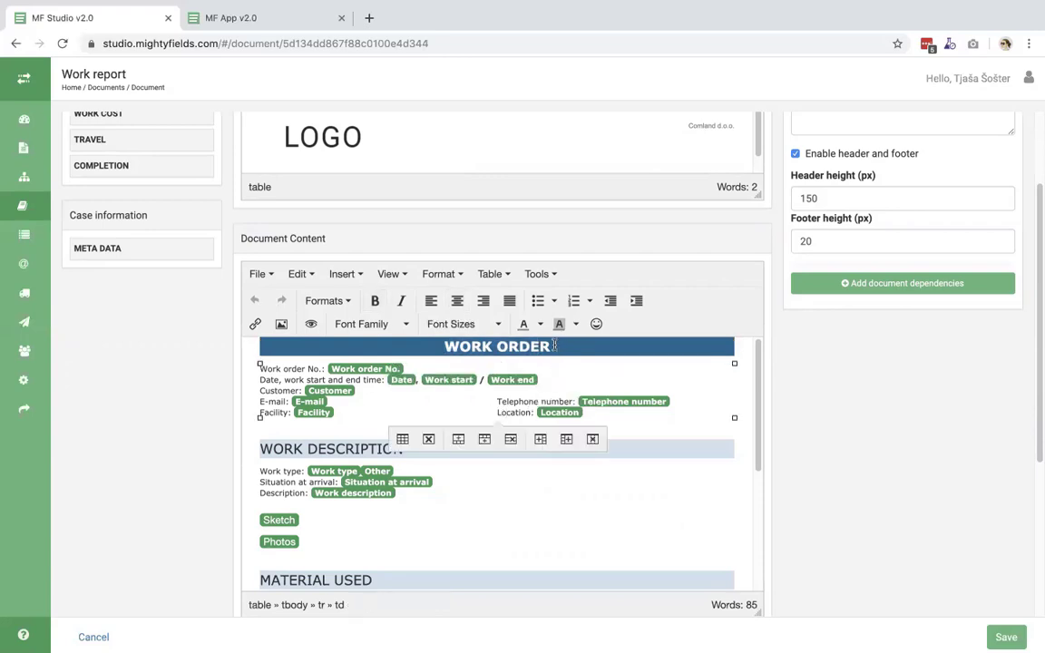
click(557, 348)
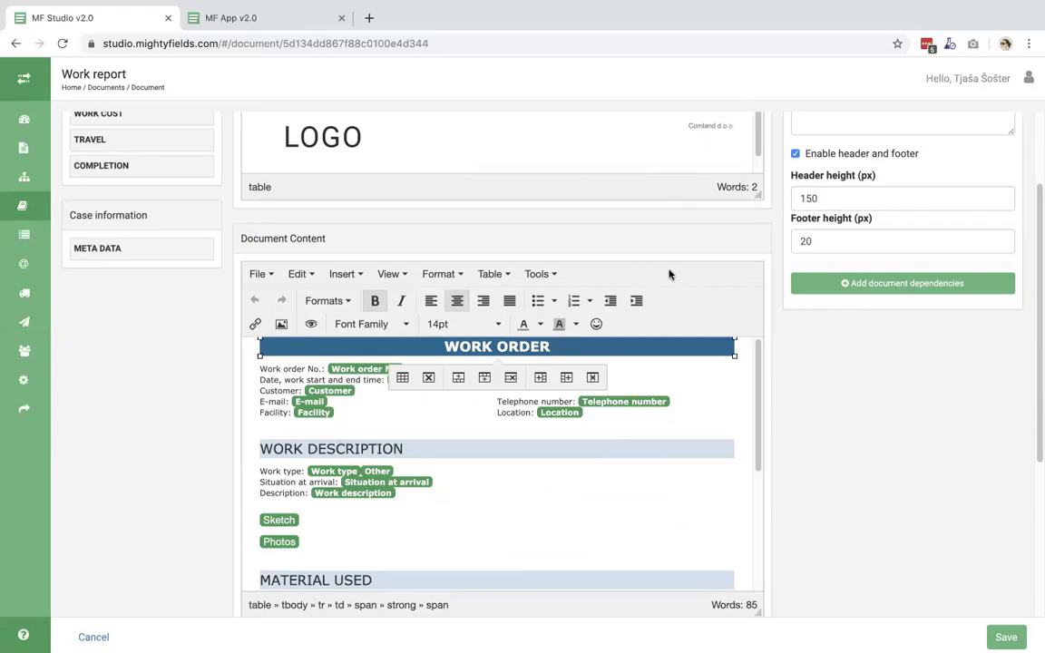
click(513, 411)
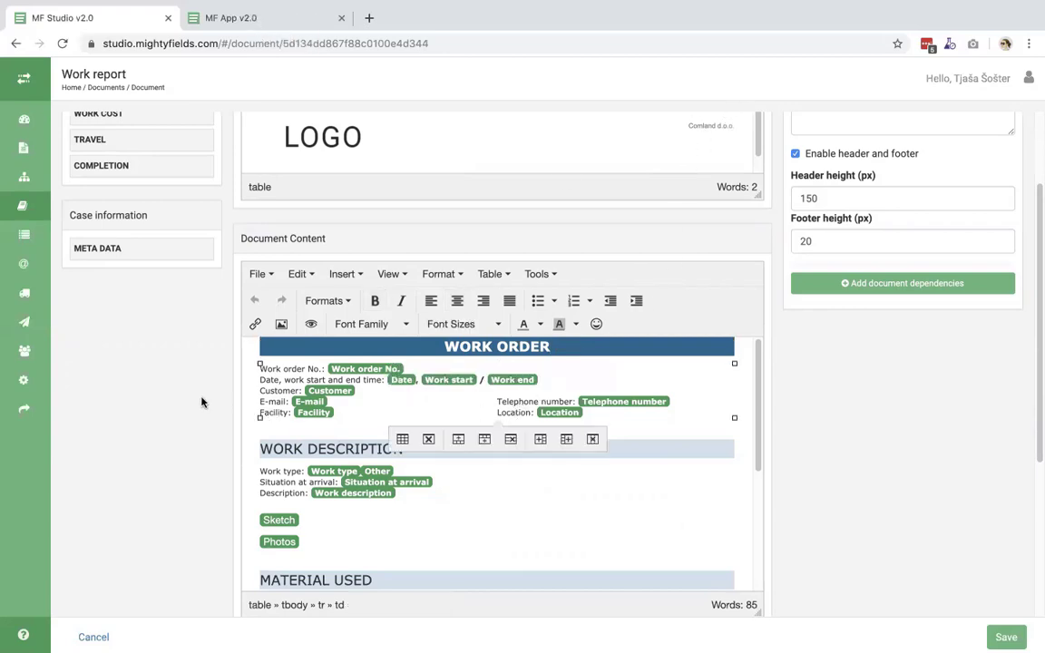
click(367, 370)
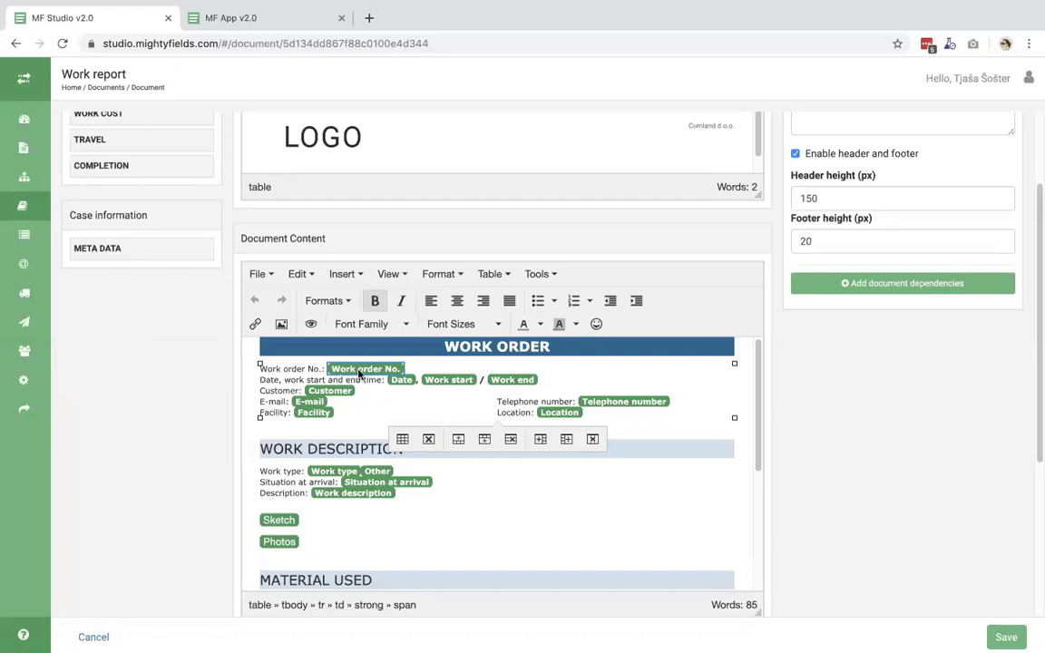
scroll(187, 375, up, 3)
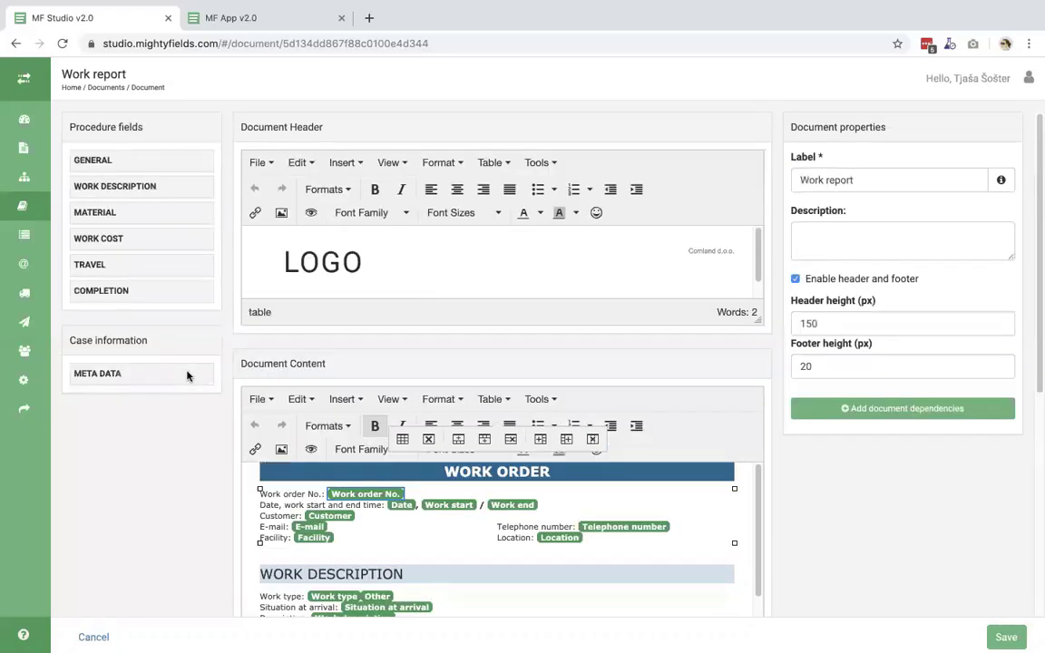
click(623, 538)
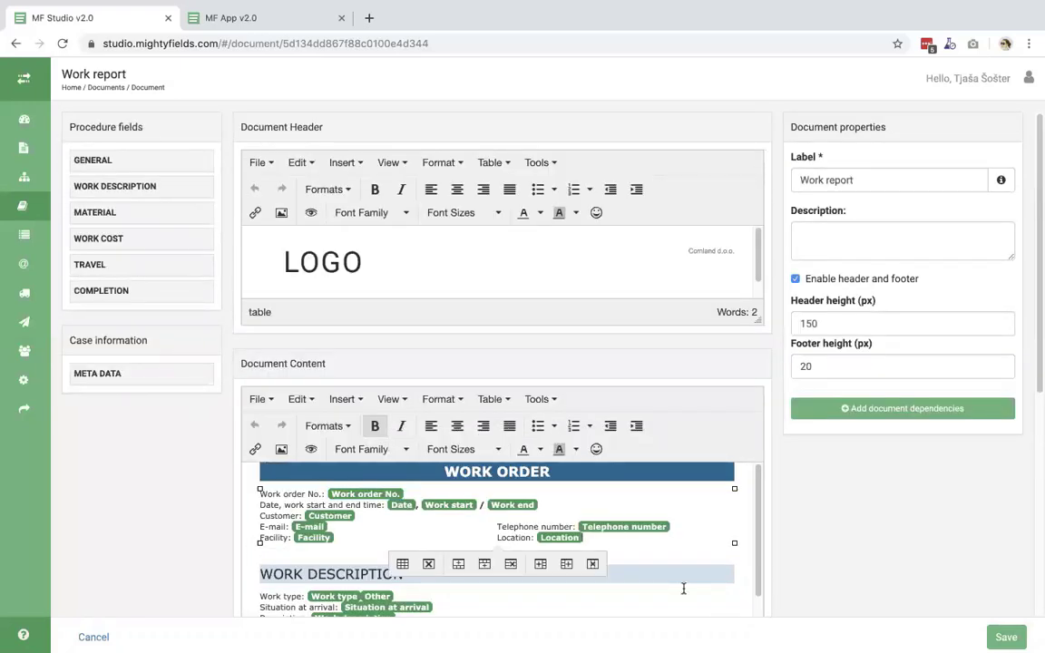
click(484, 564)
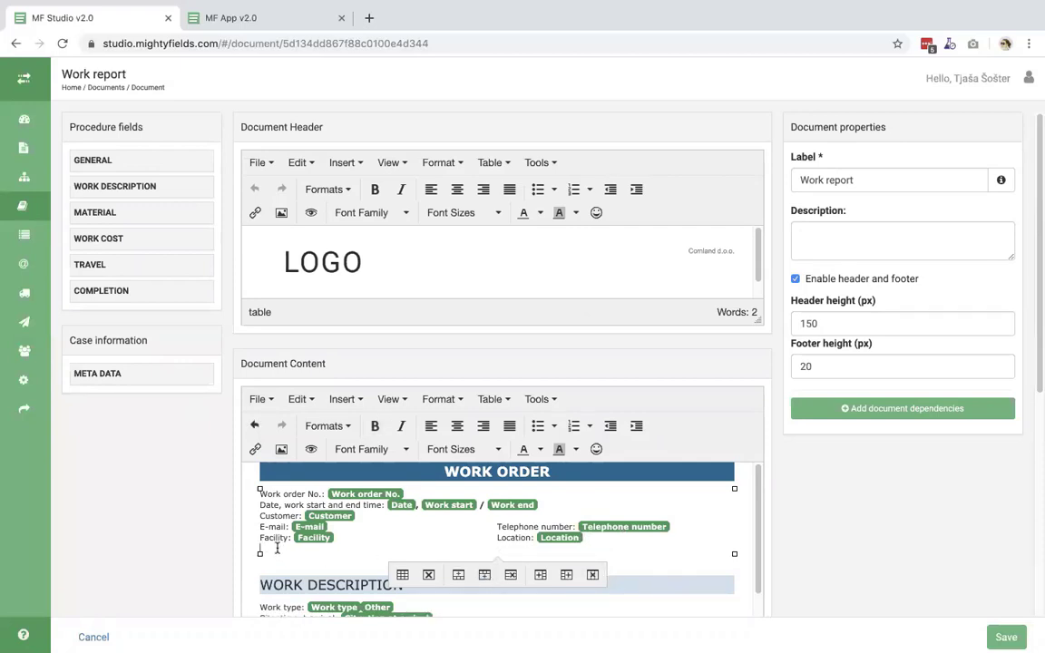
scroll(290, 544, down, 1)
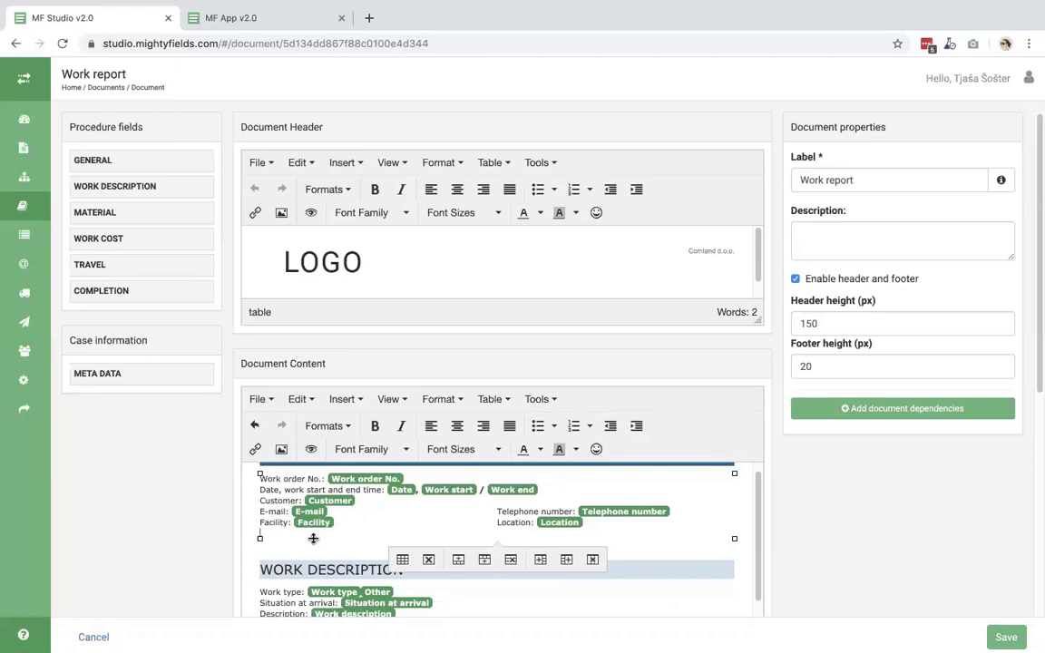
- Type 'Contract Nr.:' in the new row and insert the GENERAL Contract Number field after it
click(313, 539)
text(Contract Nr.:)
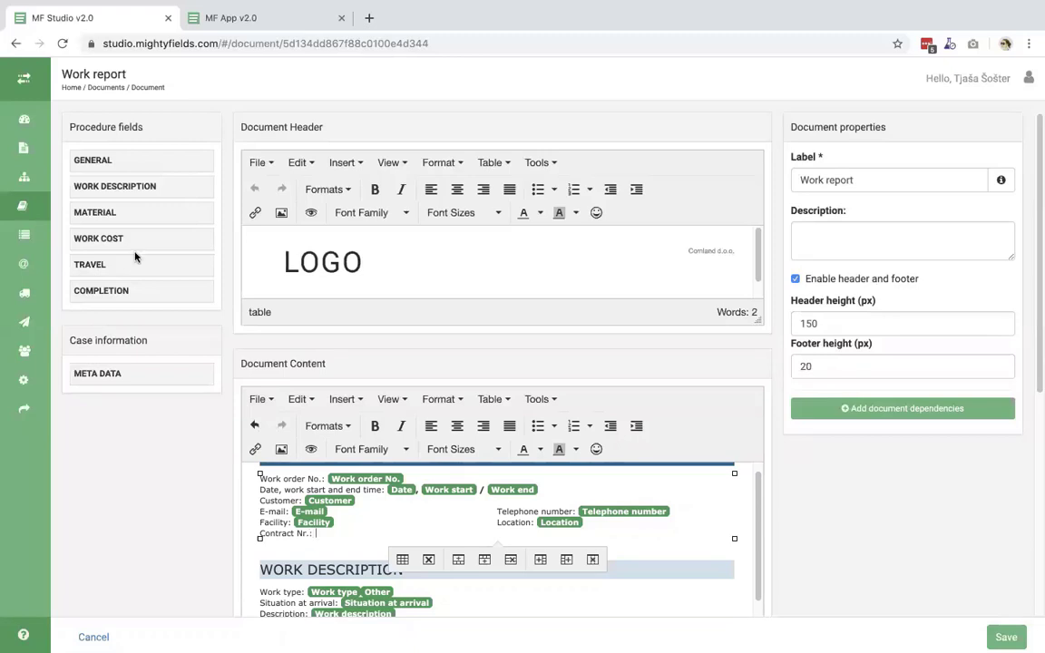
click(94, 161)
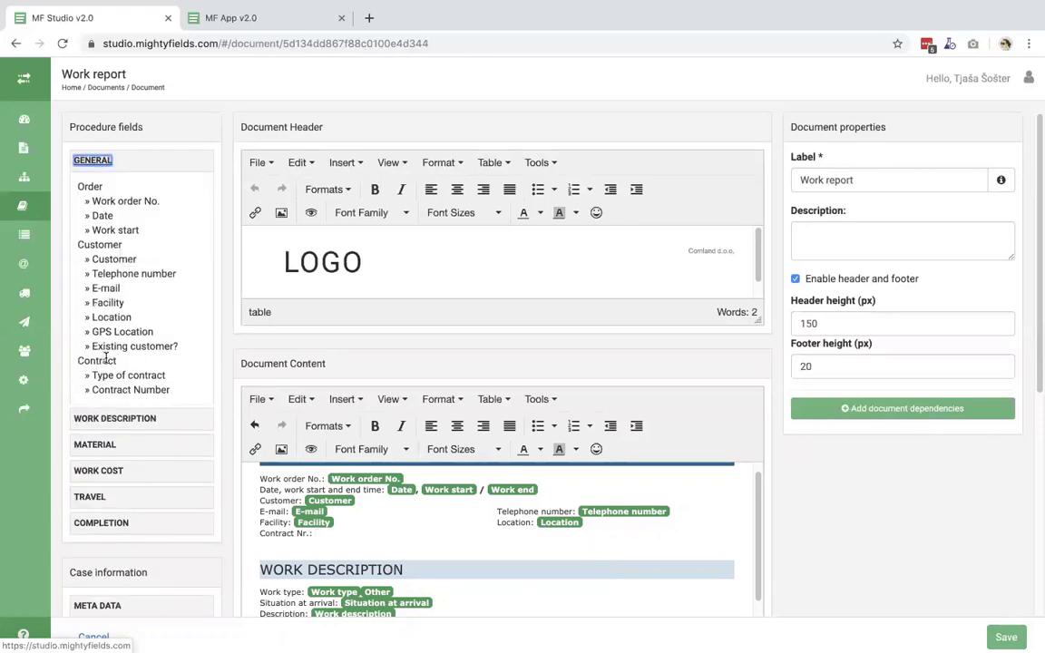
click(318, 533)
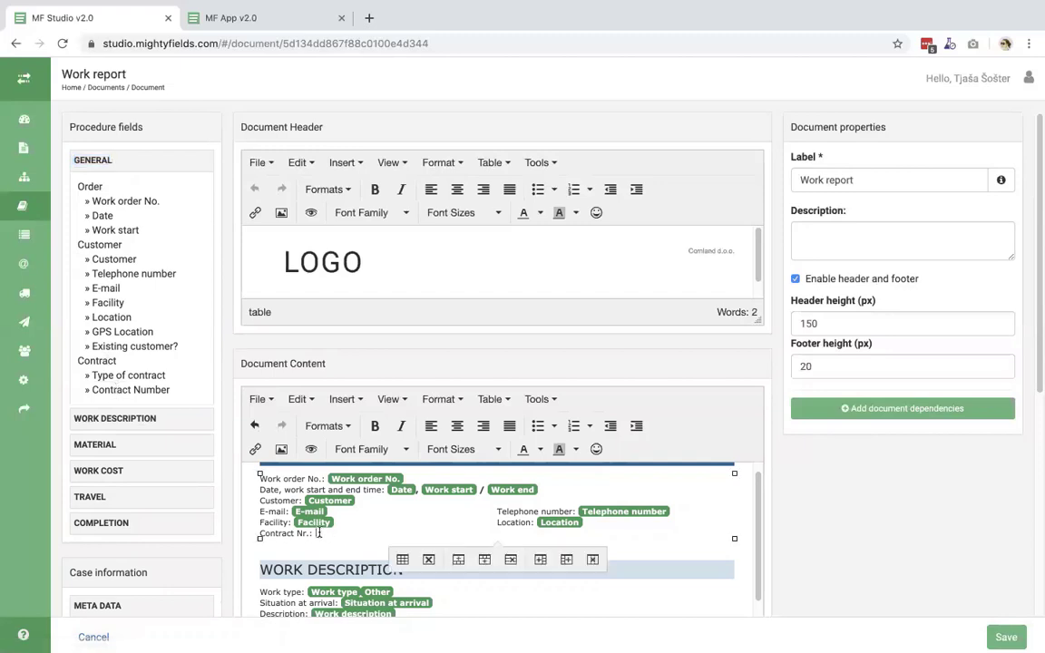
click(108, 388)
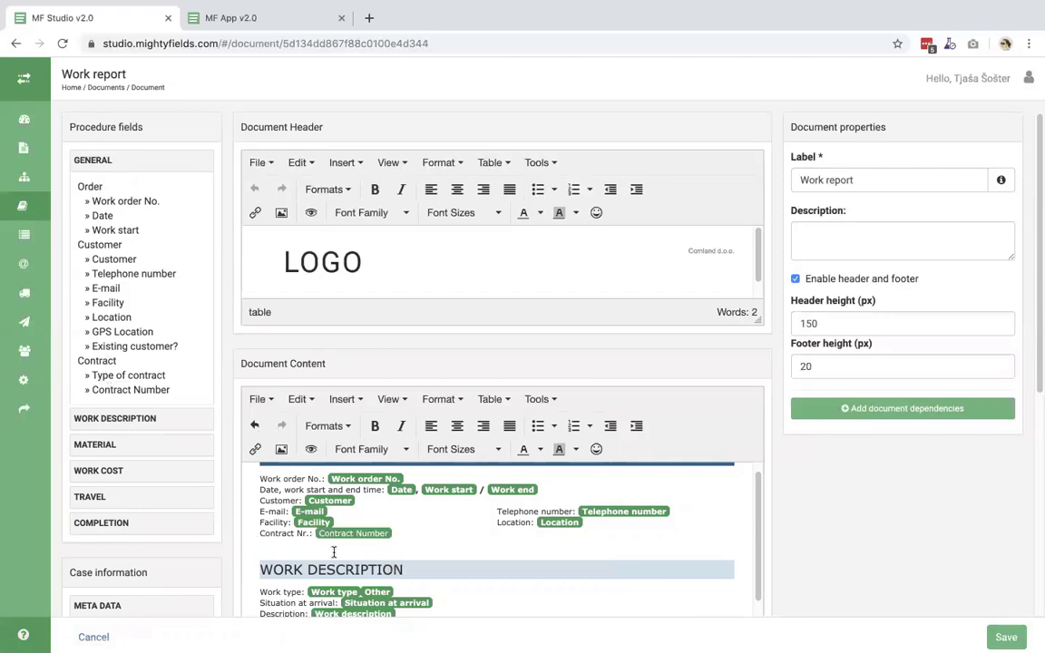
click(407, 533)
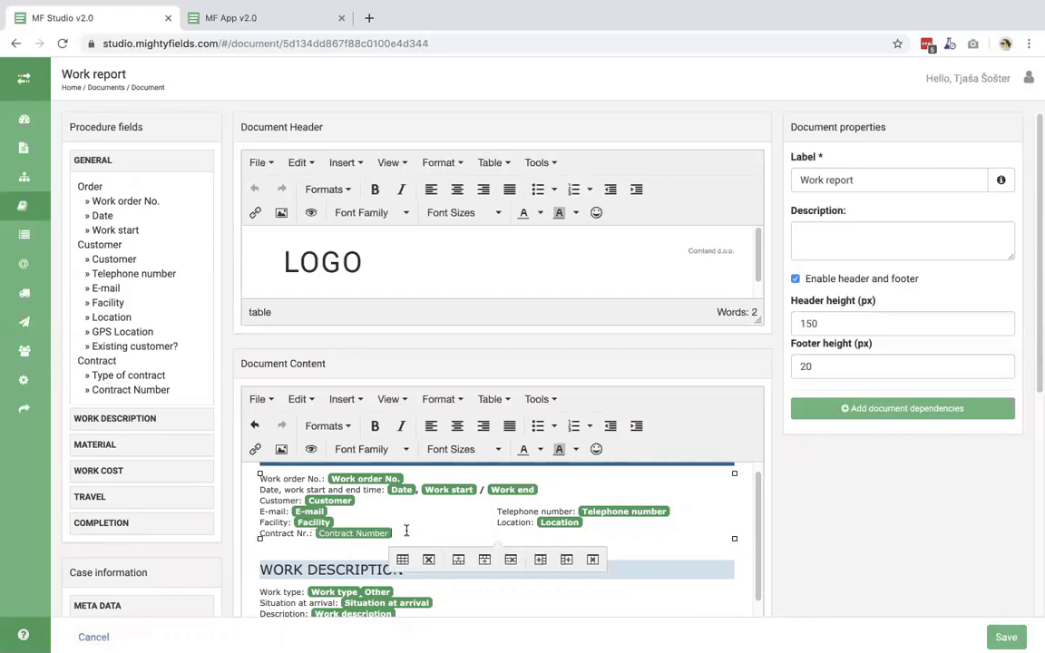
scroll(421, 553, down, 2)
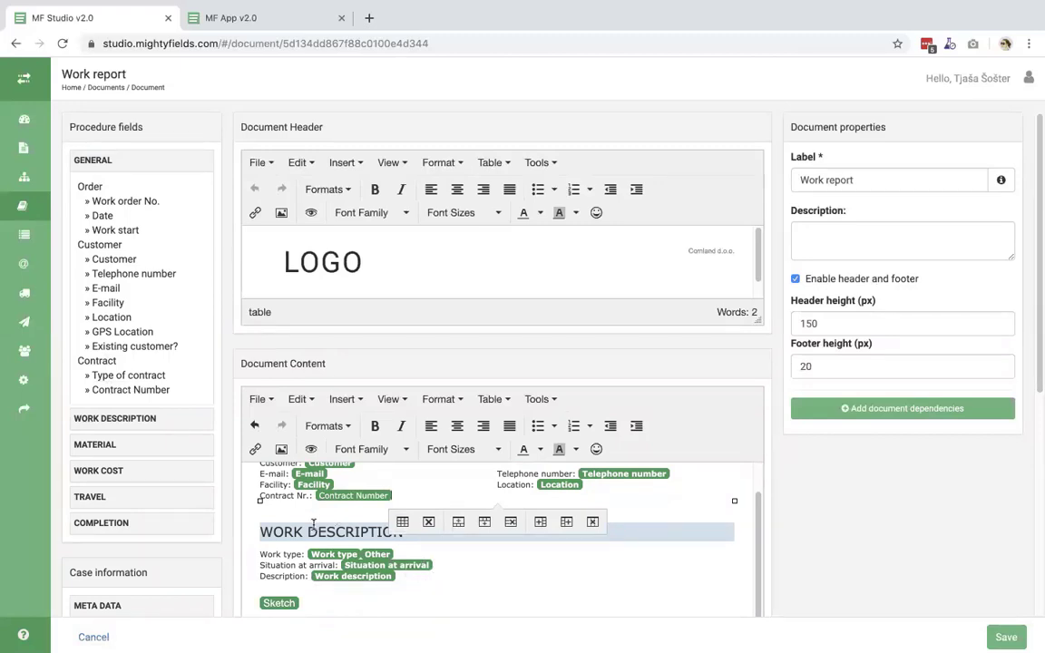
scroll(420, 597, down, 10)
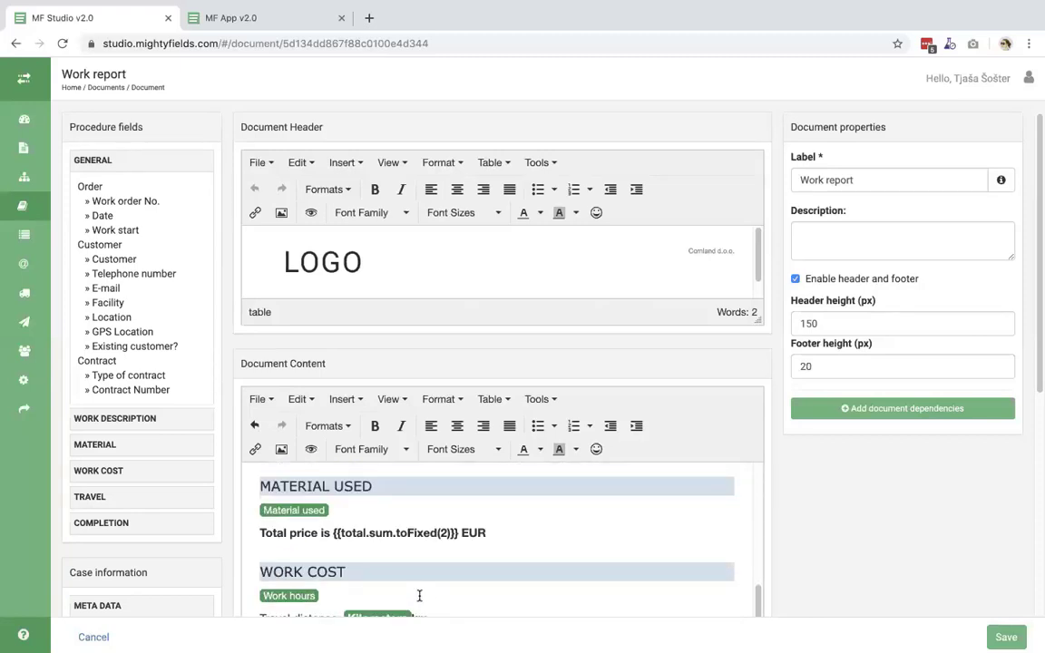
- Save the Work report document with its new Contract Nr. row
scroll(876, 560, down, 5)
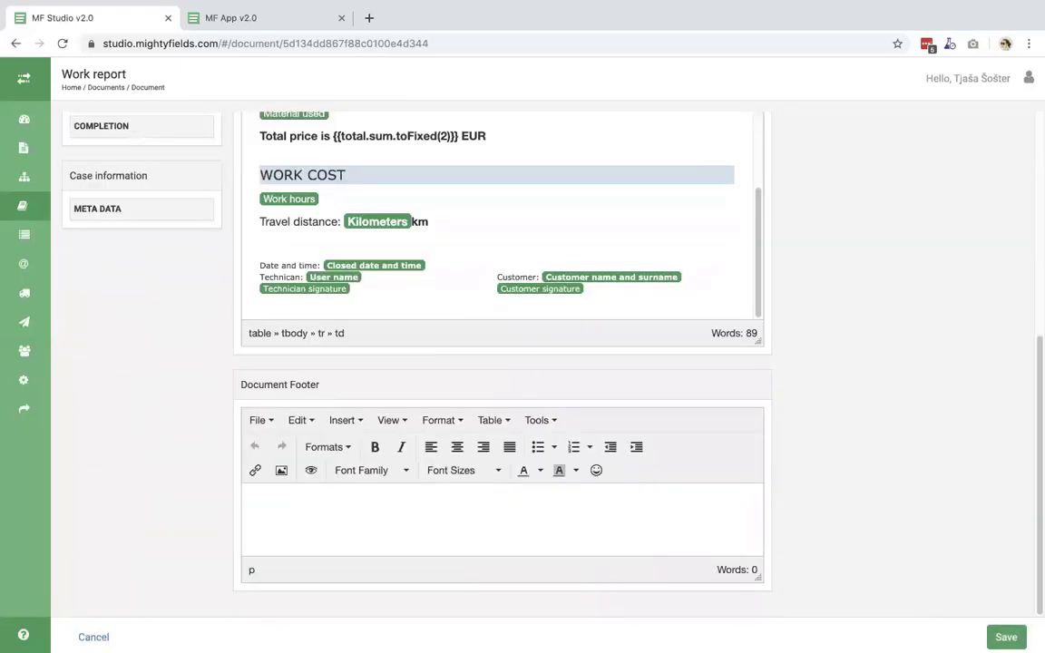
click(1006, 636)
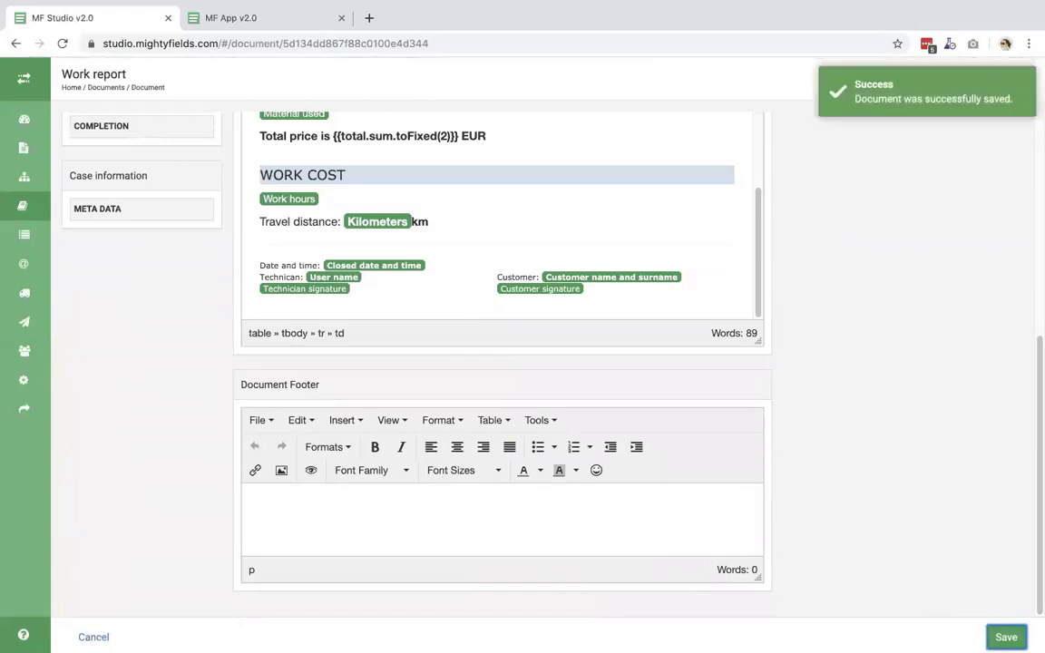
scroll(795, 370, up, 2)
scroll(462, 338, up, 6)
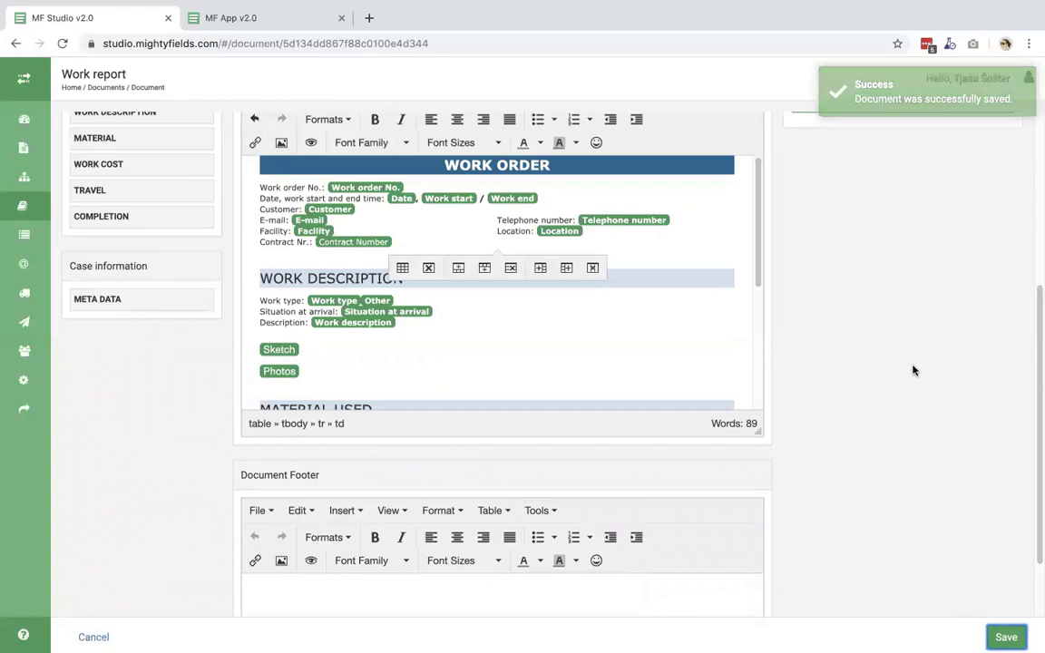
- Go to the Actions section from the expanded sidebar and start adding a new task
click(24, 78)
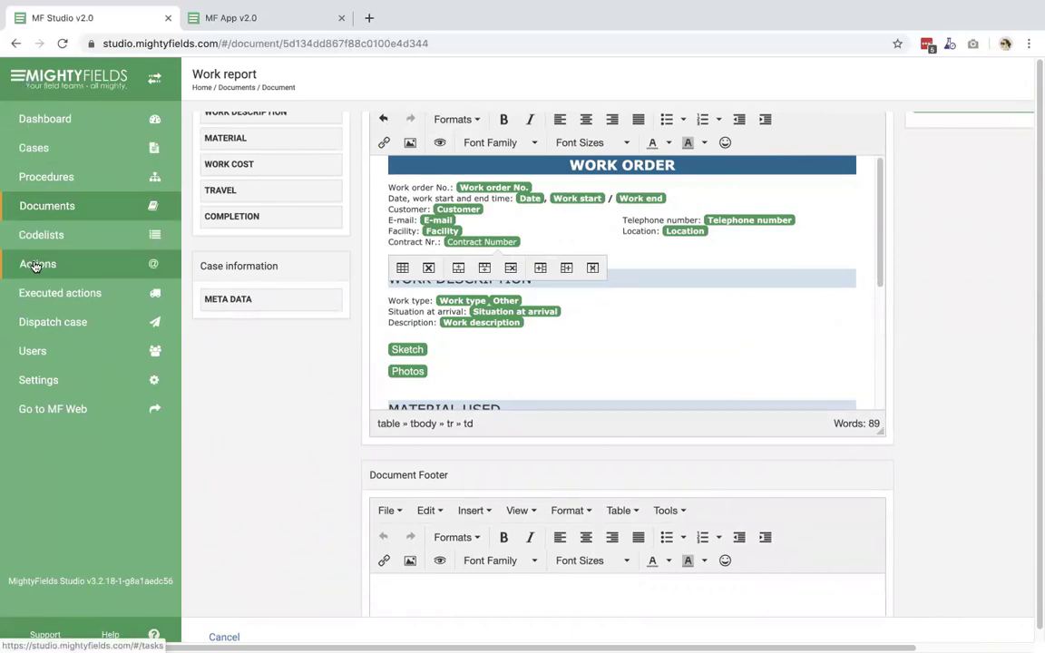
click(37, 265)
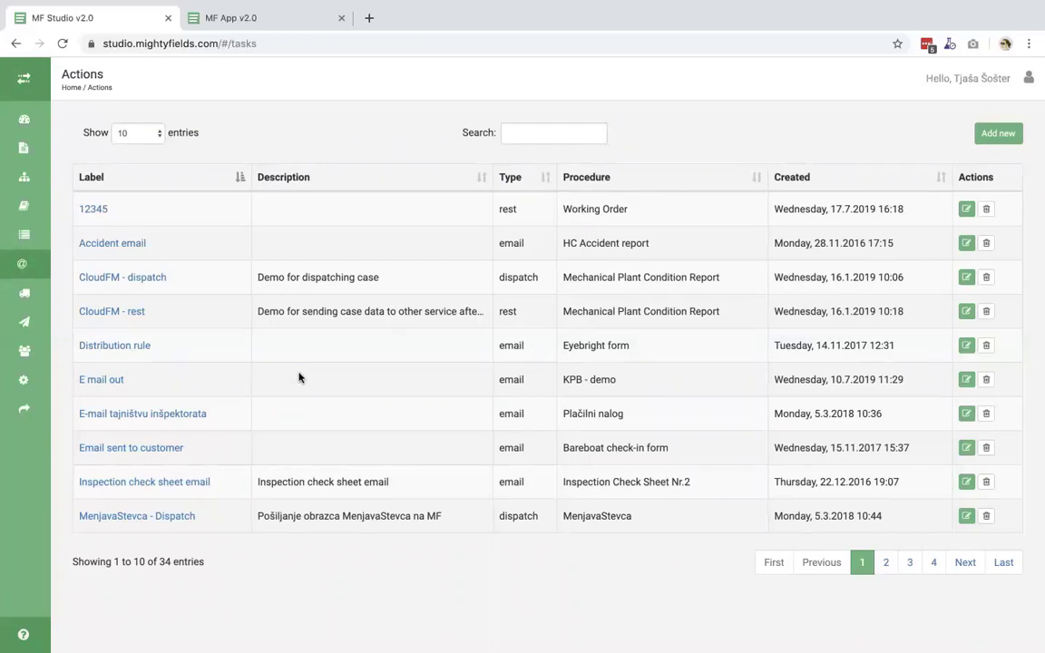
click(998, 134)
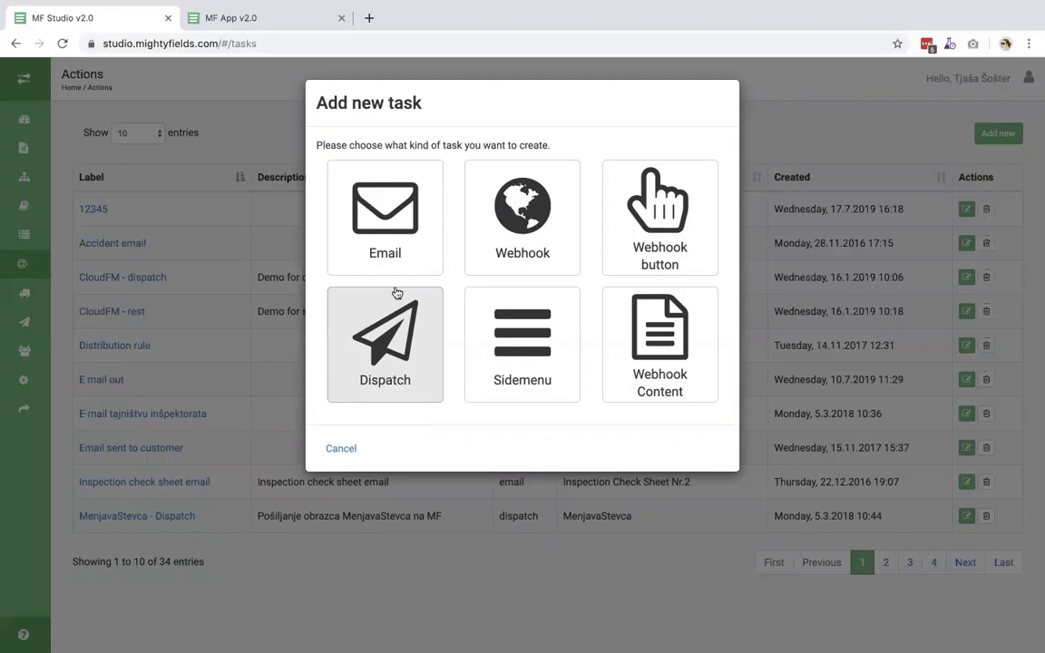
- Create an Email task for the Work order procedure labelled 'Email to customer'
click(405, 233)
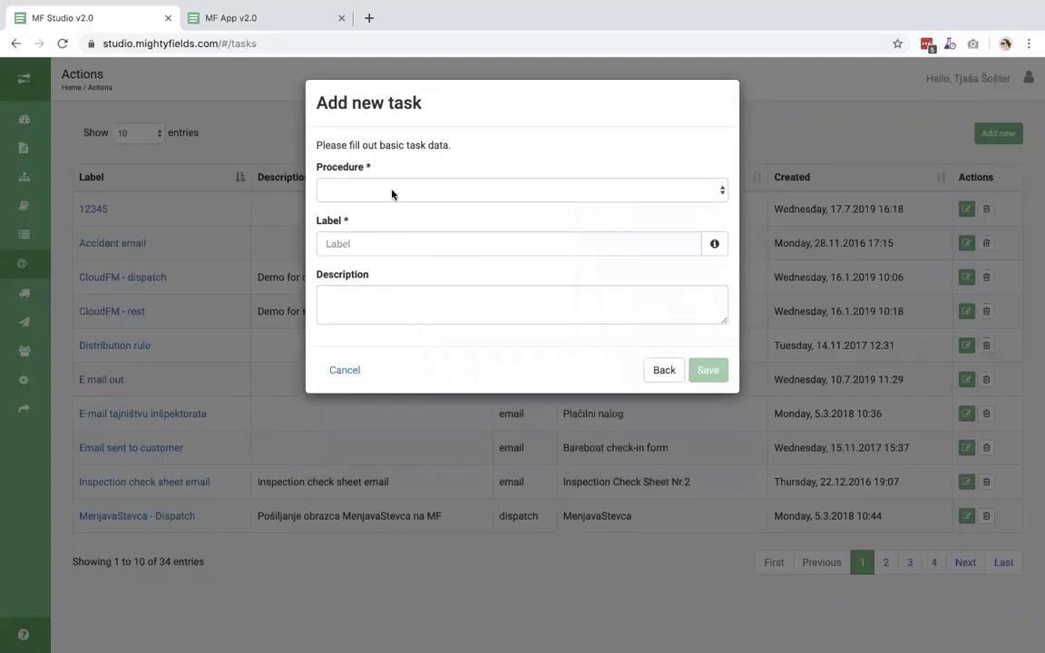
click(391, 194)
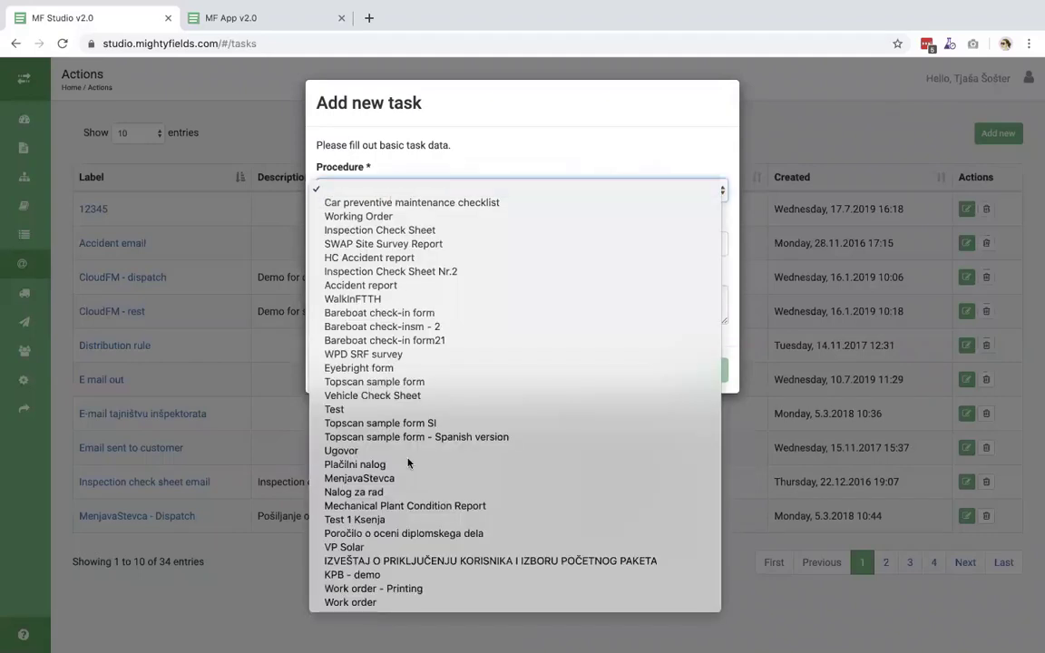
click(395, 603)
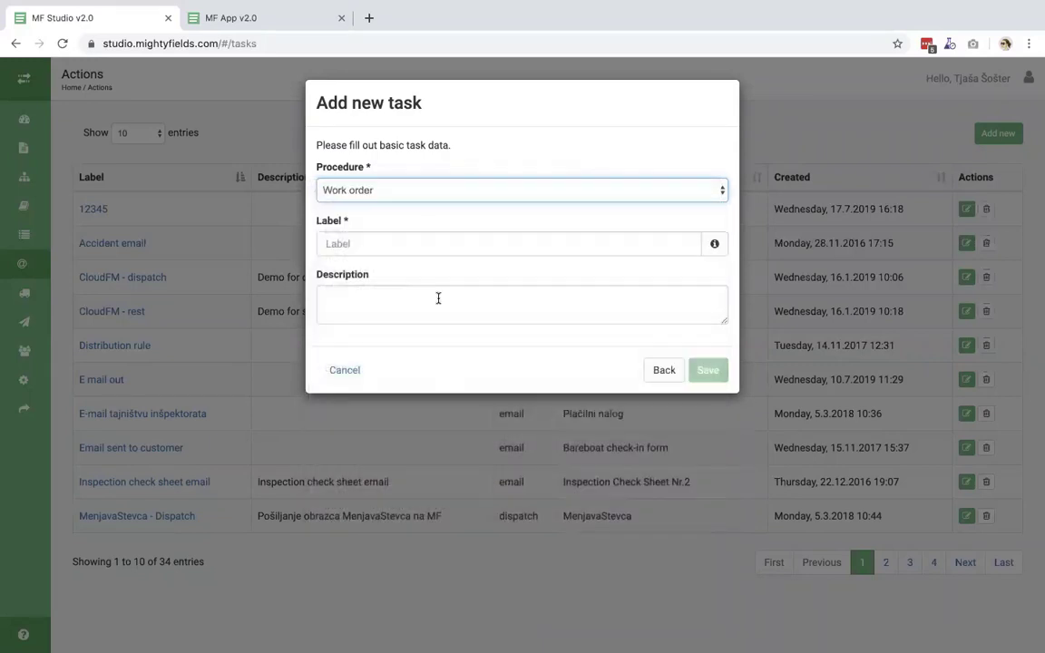
click(396, 244)
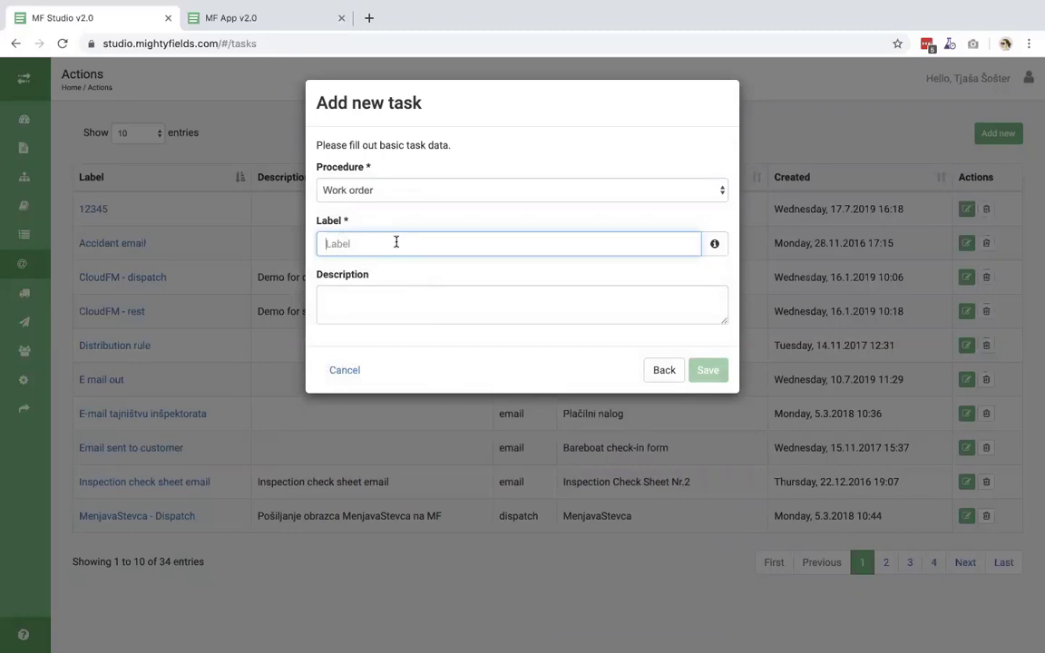
text(Email )
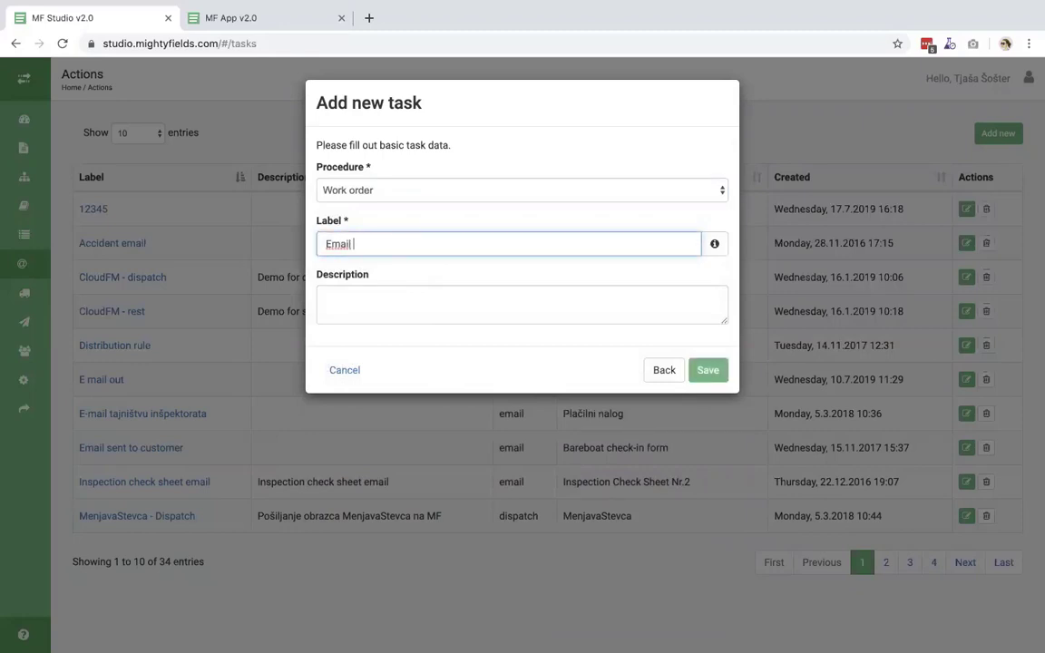
text(to customer)
click(706, 369)
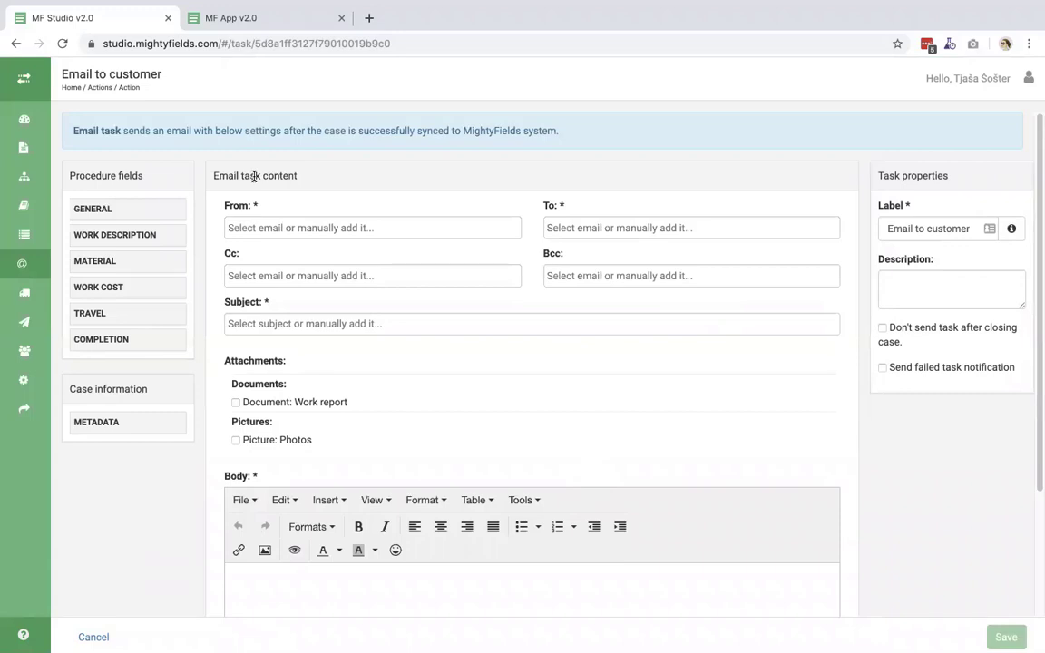
- Set the sender to the company's info e-mail address
click(258, 226)
click(261, 228)
click(261, 227)
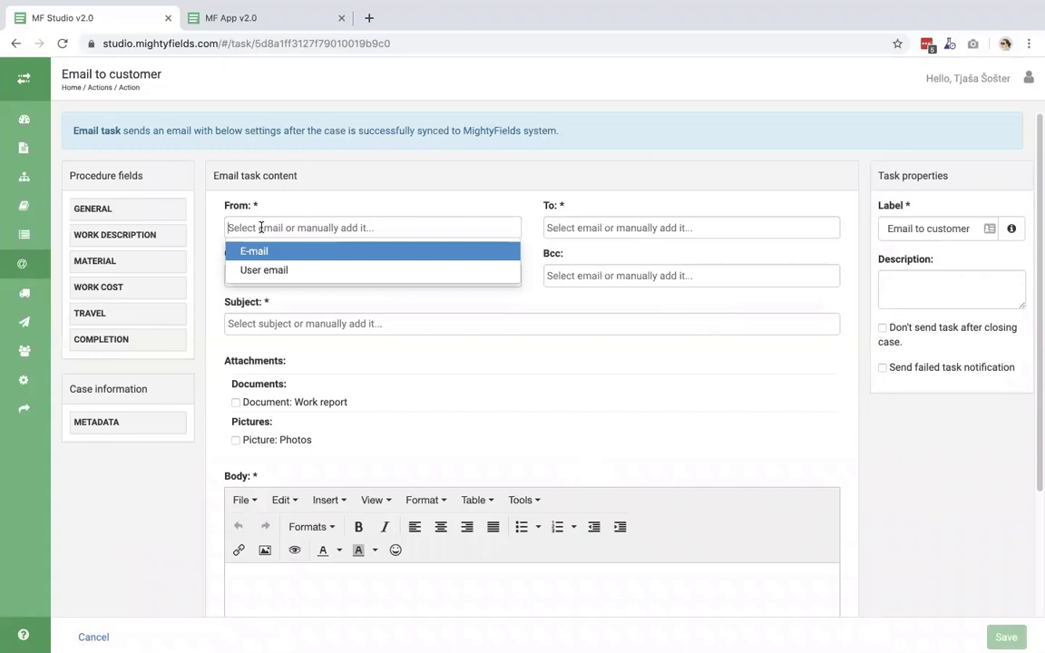
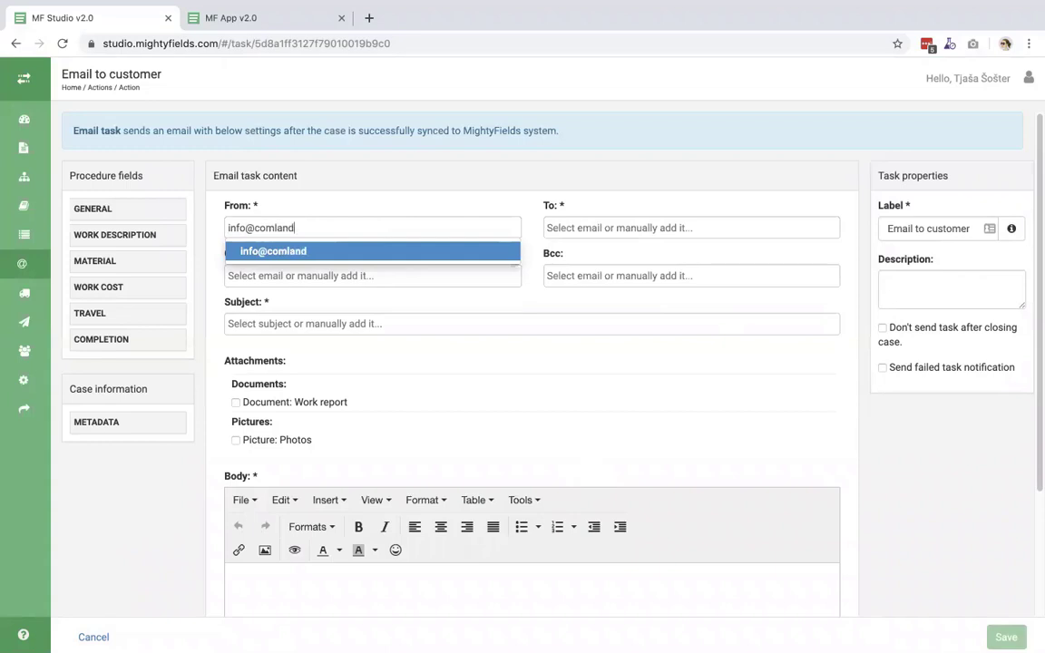
key(Return)
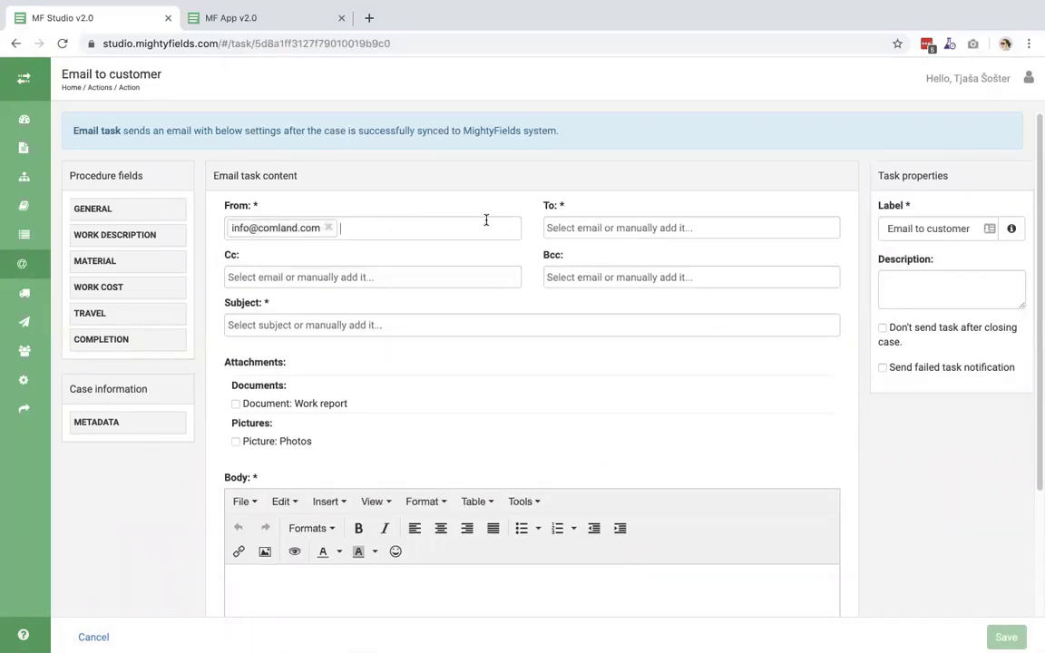
- Set the recipient to the case's E-mail field
click(632, 227)
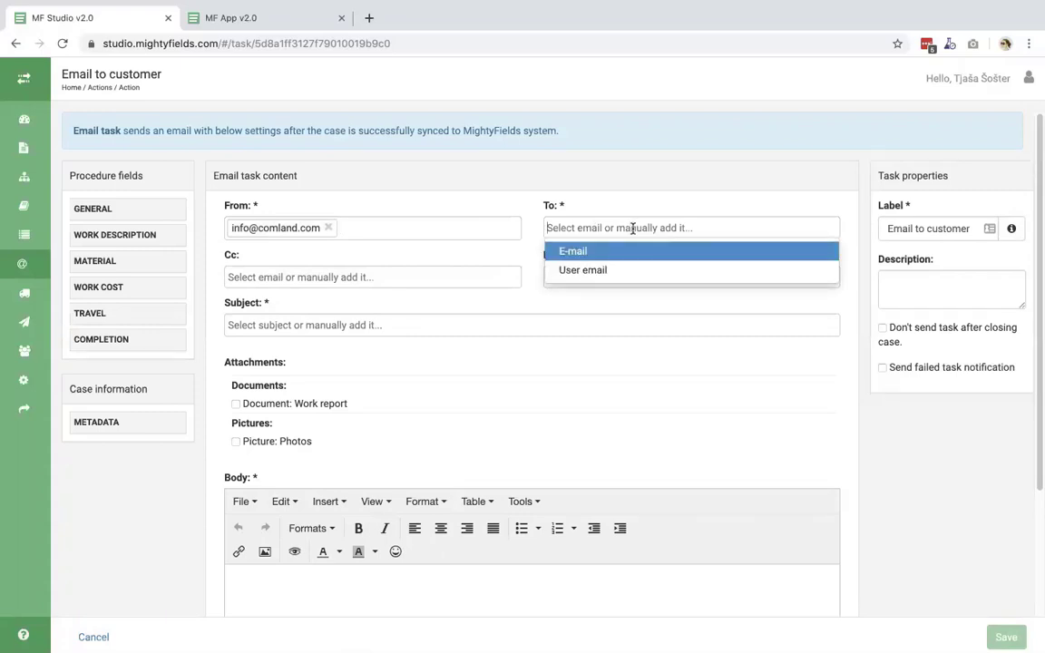
click(592, 251)
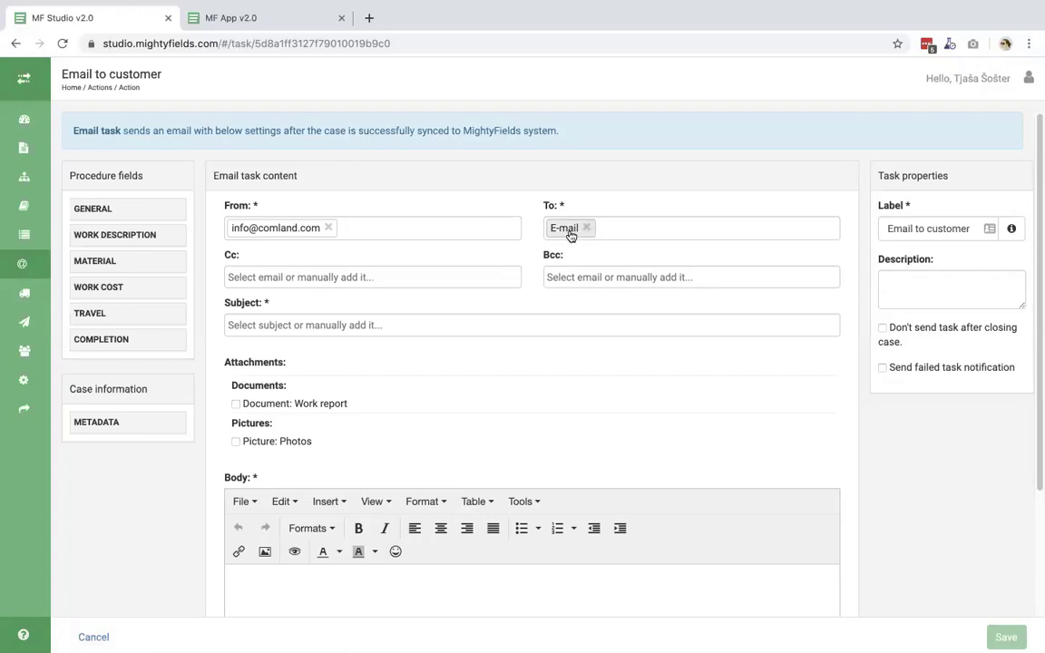
click(366, 324)
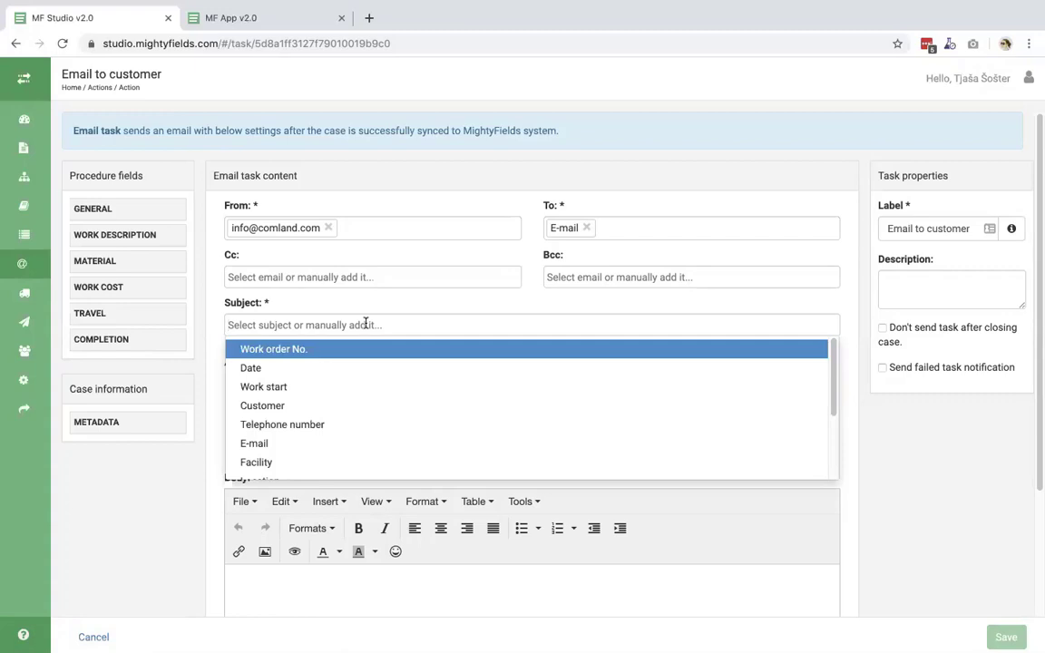
- Set the subject to 'Work order:' followed by the Work order No. field
text(Wo)
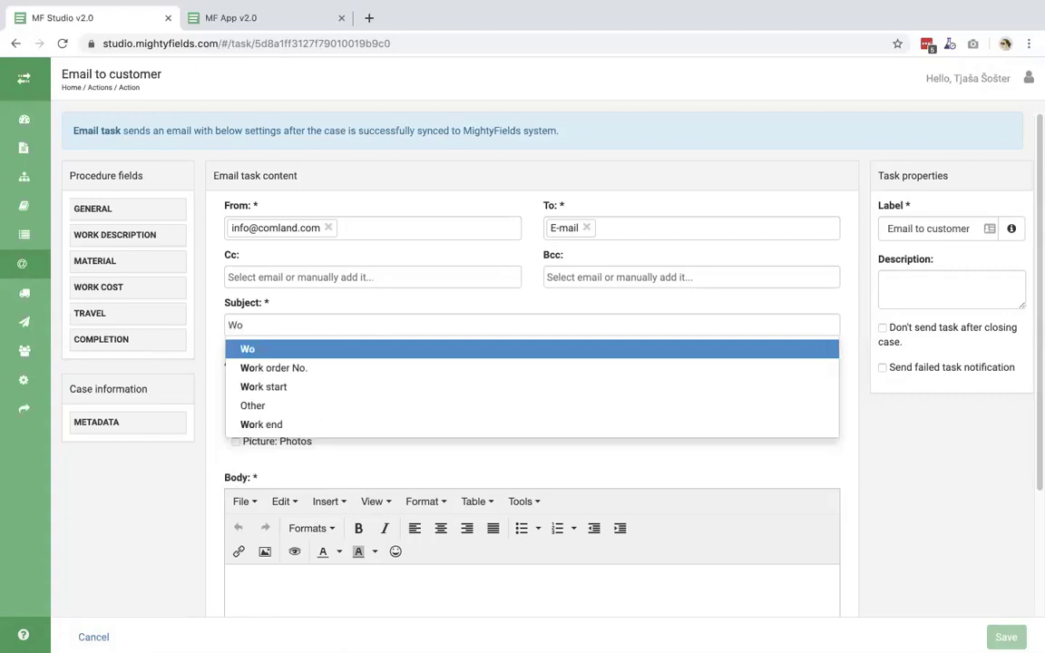
text(rk)
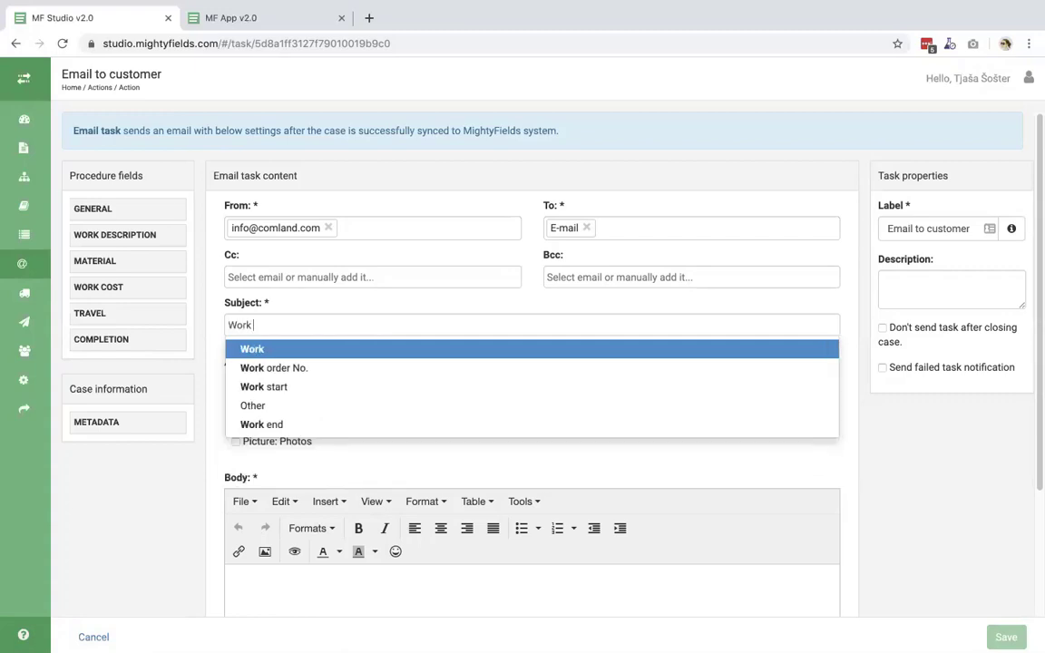
text( order:)
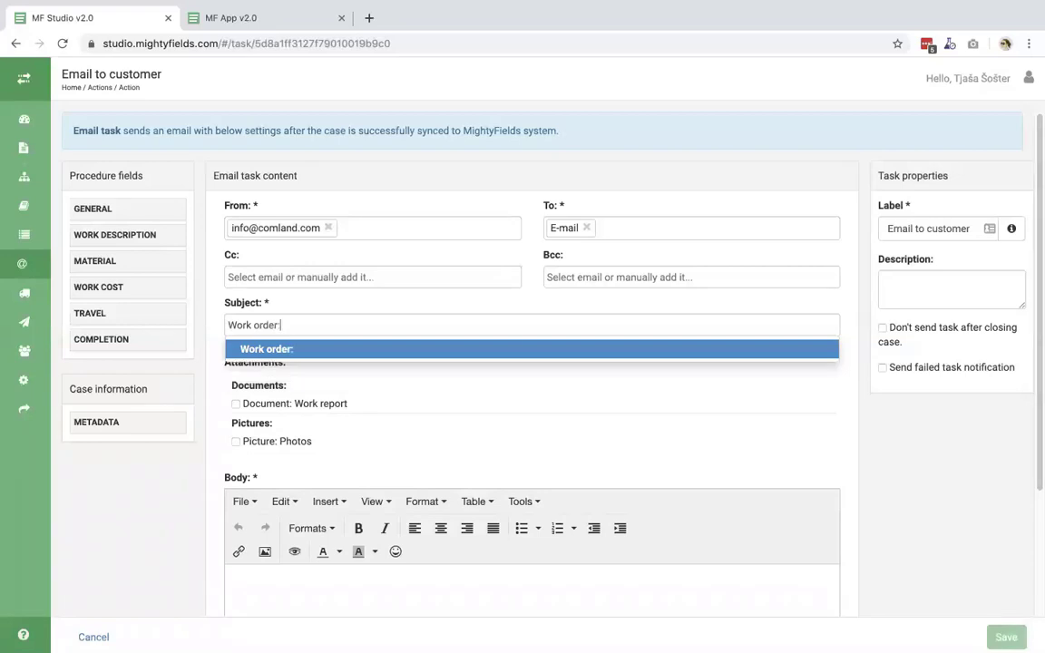
key(Return)
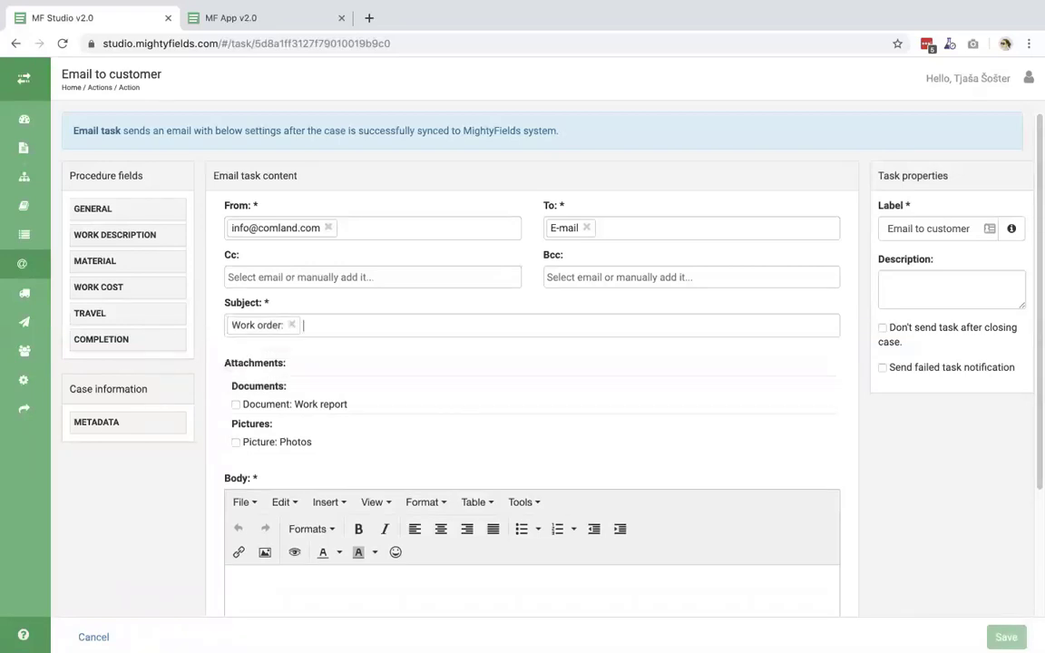
click(346, 324)
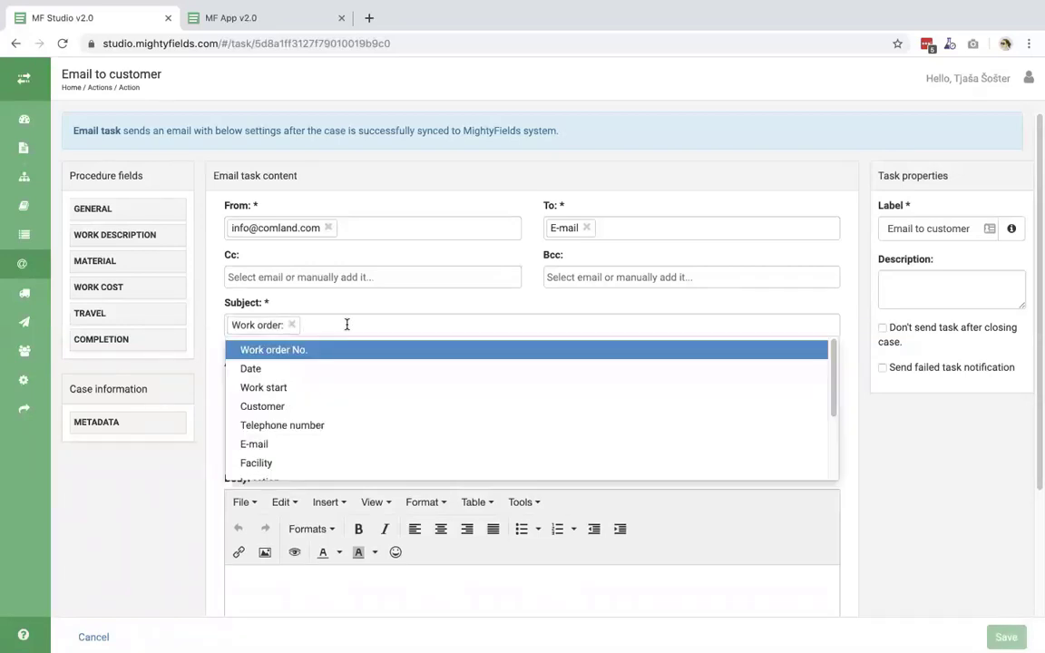
click(308, 351)
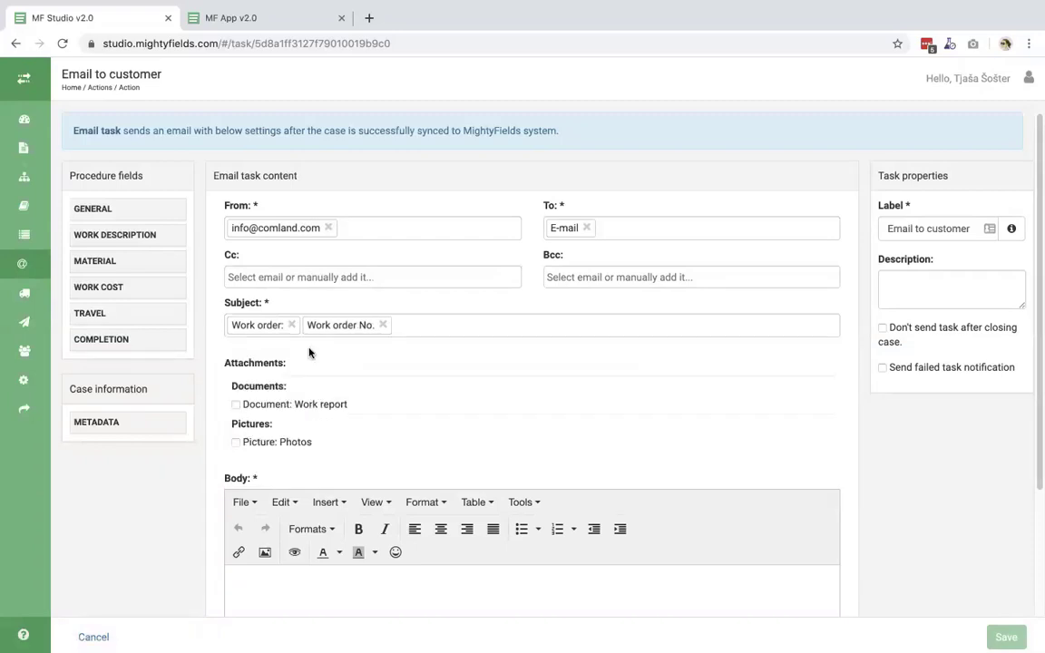
- Attach the Work report document to the email
scroll(427, 397, down, 1)
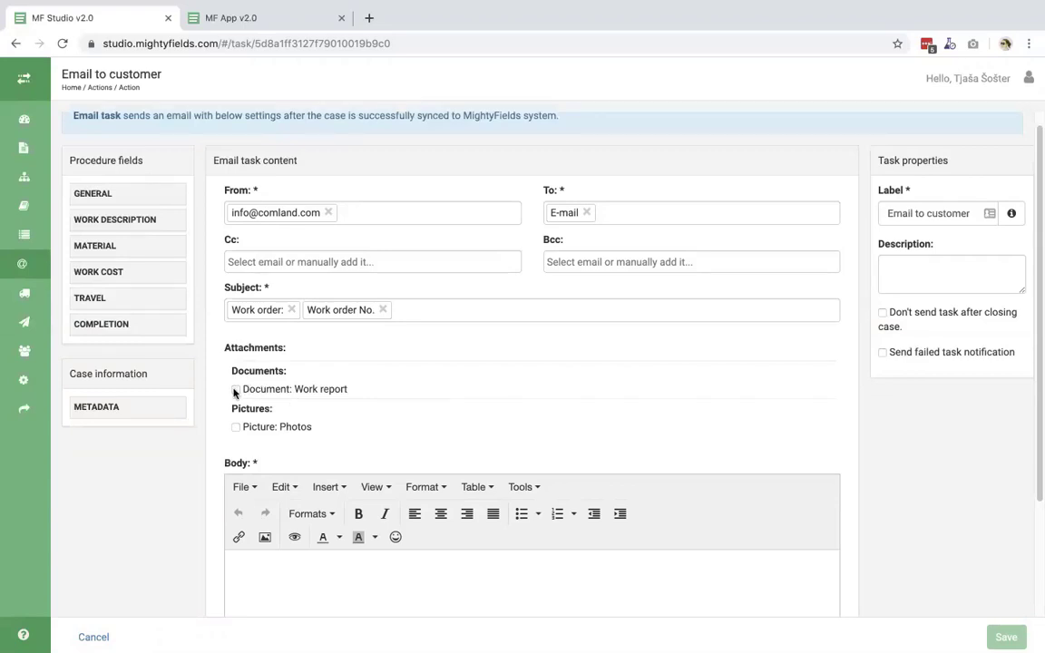
click(235, 390)
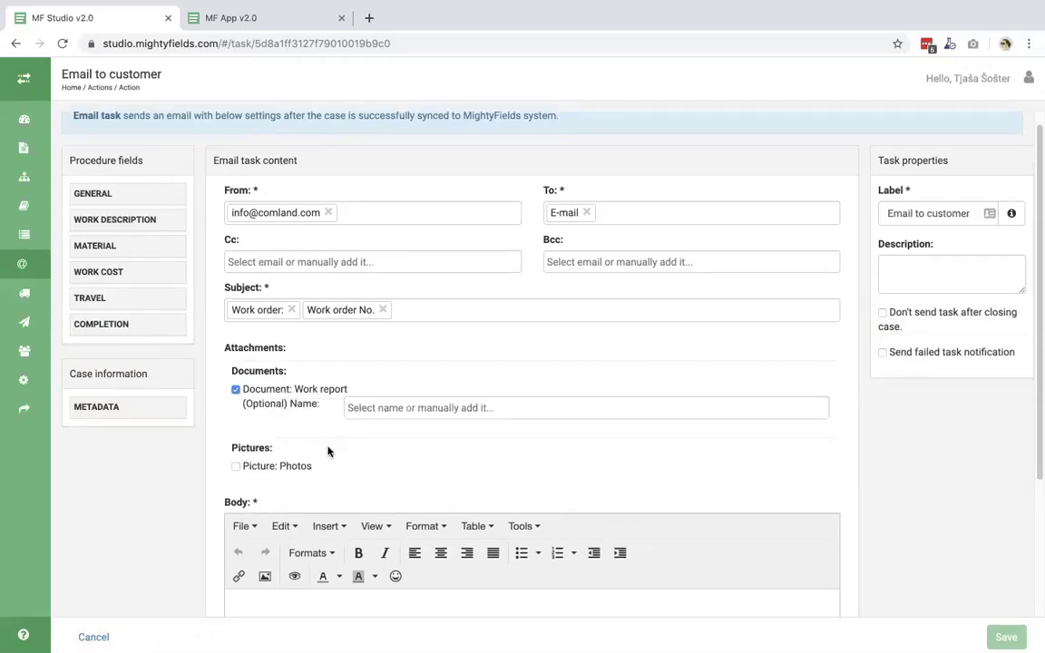
scroll(328, 451, down, 2)
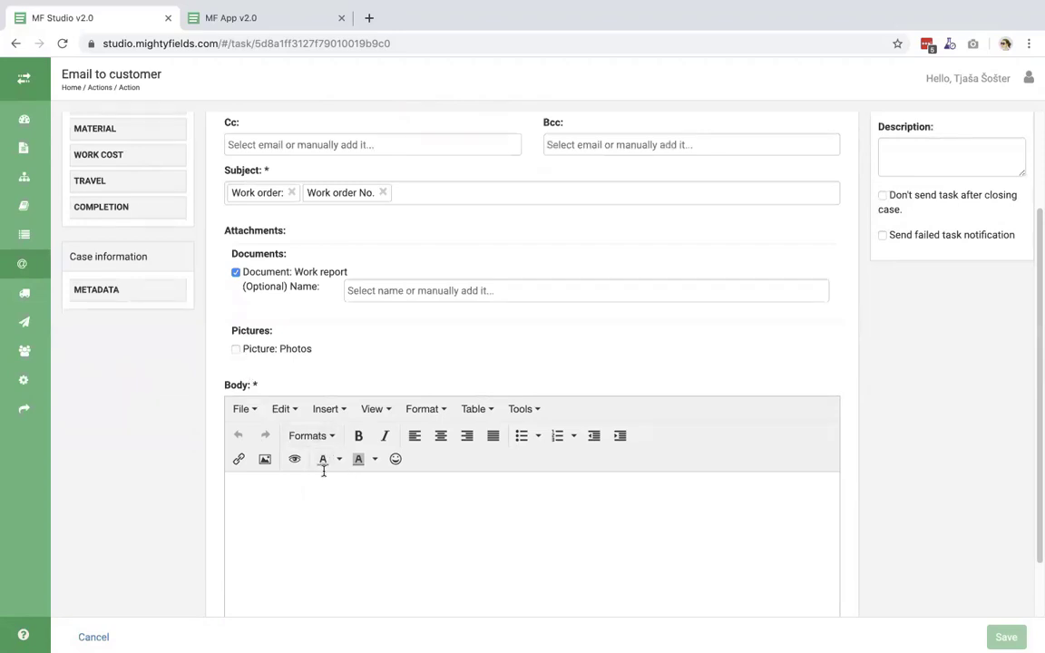
scroll(323, 470, down, 2)
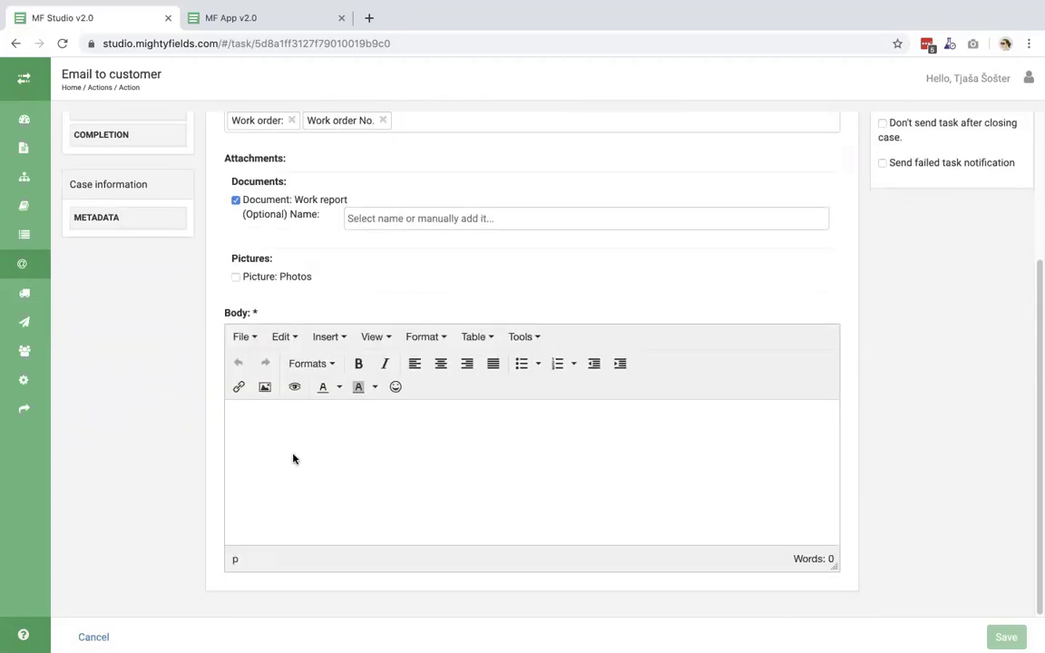
- Begin the body with 'Hi', the COMPLETION Customer name and surname field, and a comma
scroll(365, 306, up, 5)
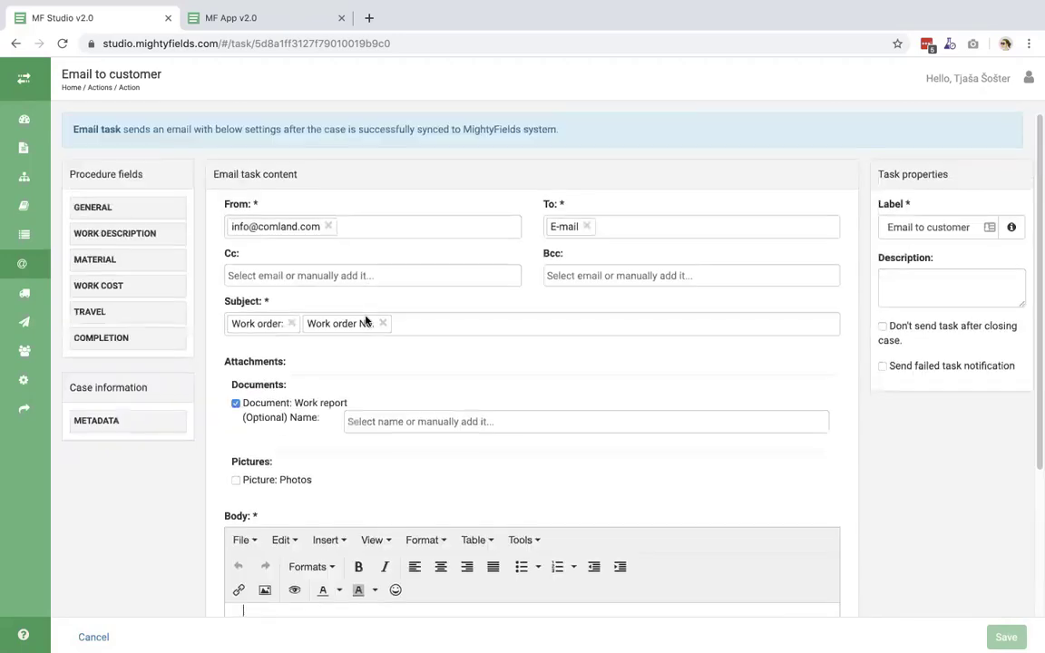
scroll(366, 322, down, 5)
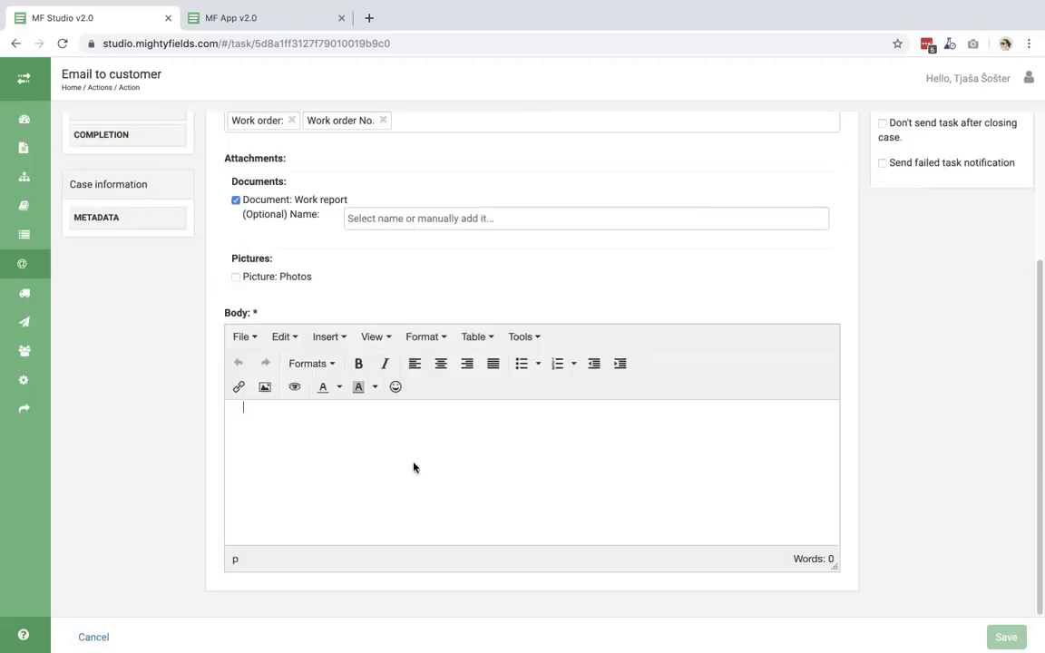
text(Hi)
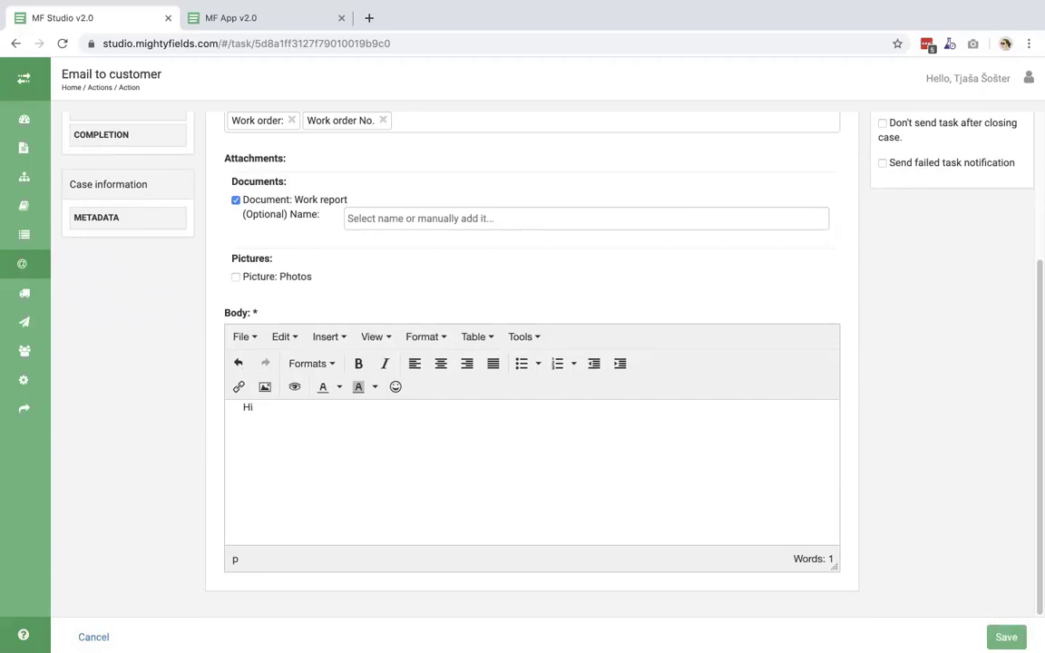
scroll(146, 390, up, 1)
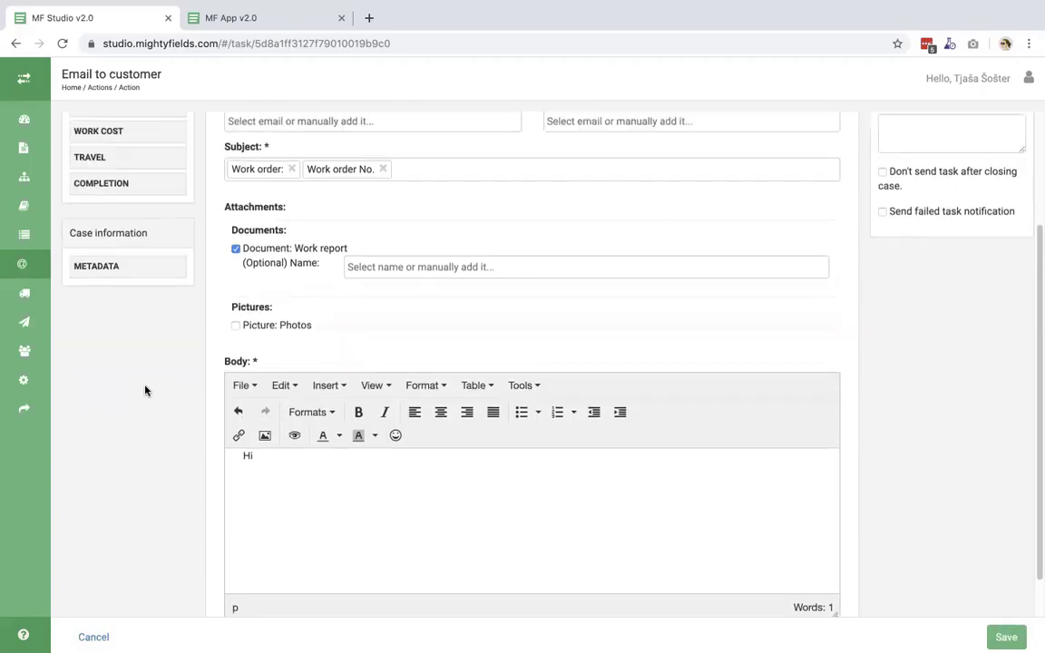
scroll(145, 390, up, 3)
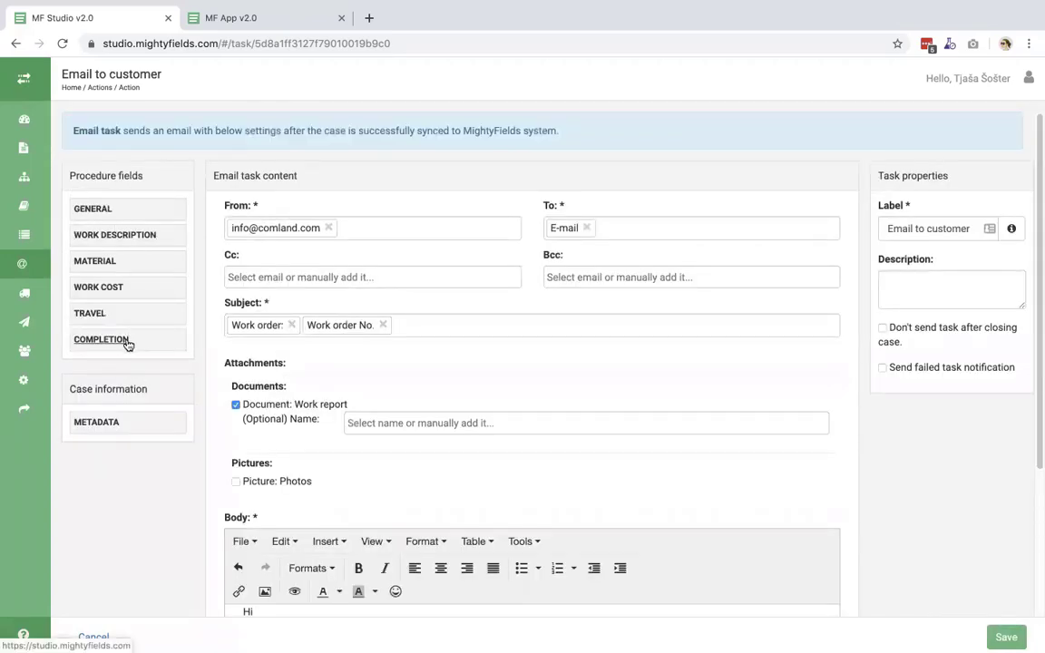
click(115, 342)
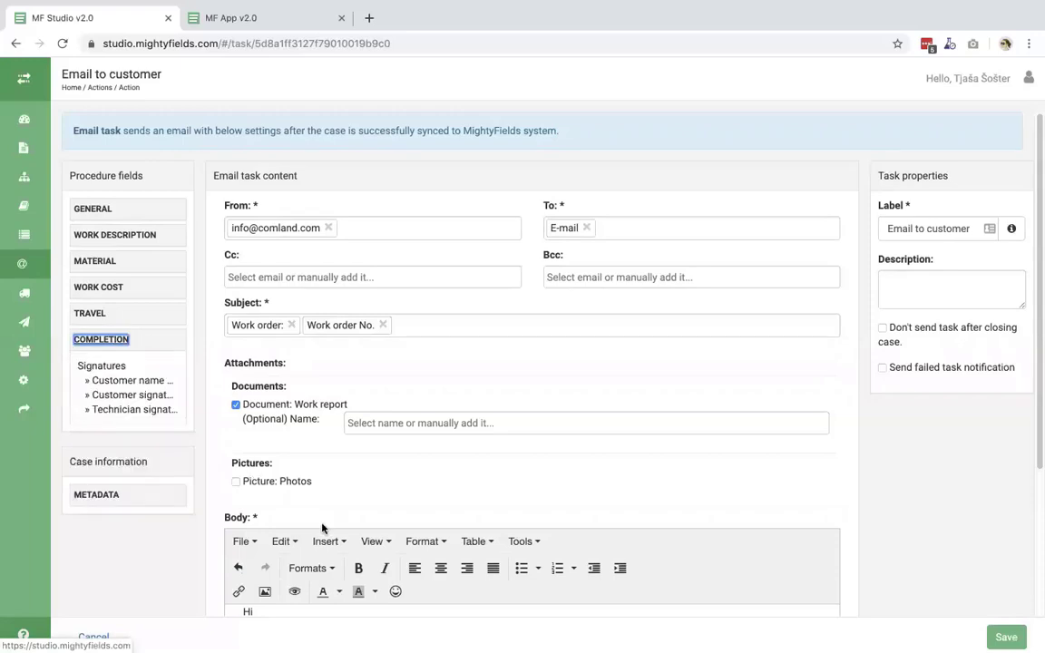
scroll(322, 529, down, 1)
click(279, 546)
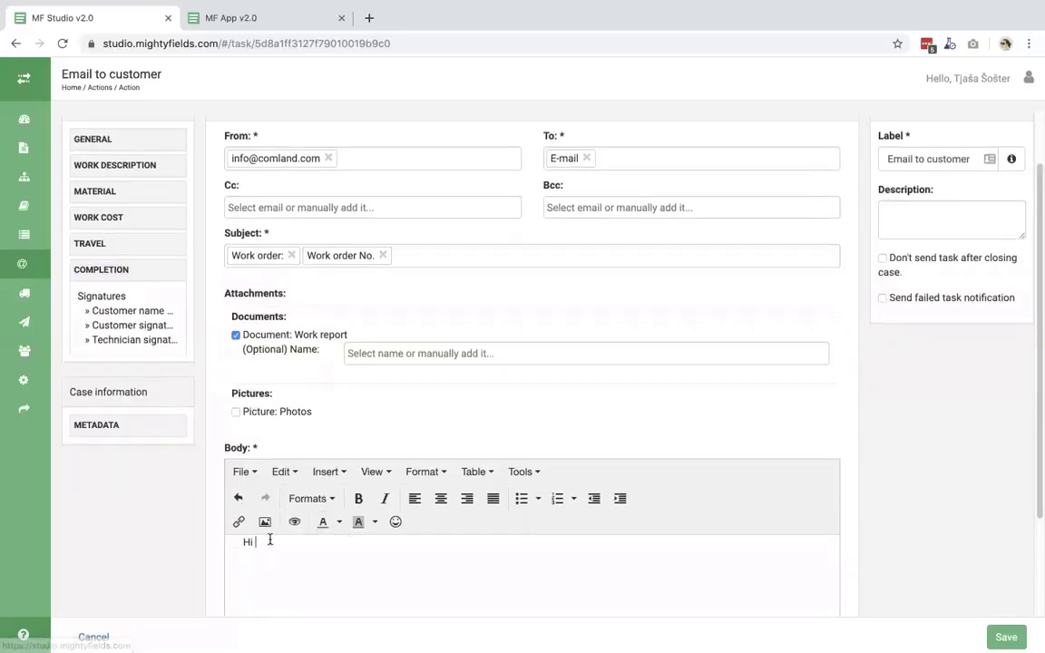
click(120, 311)
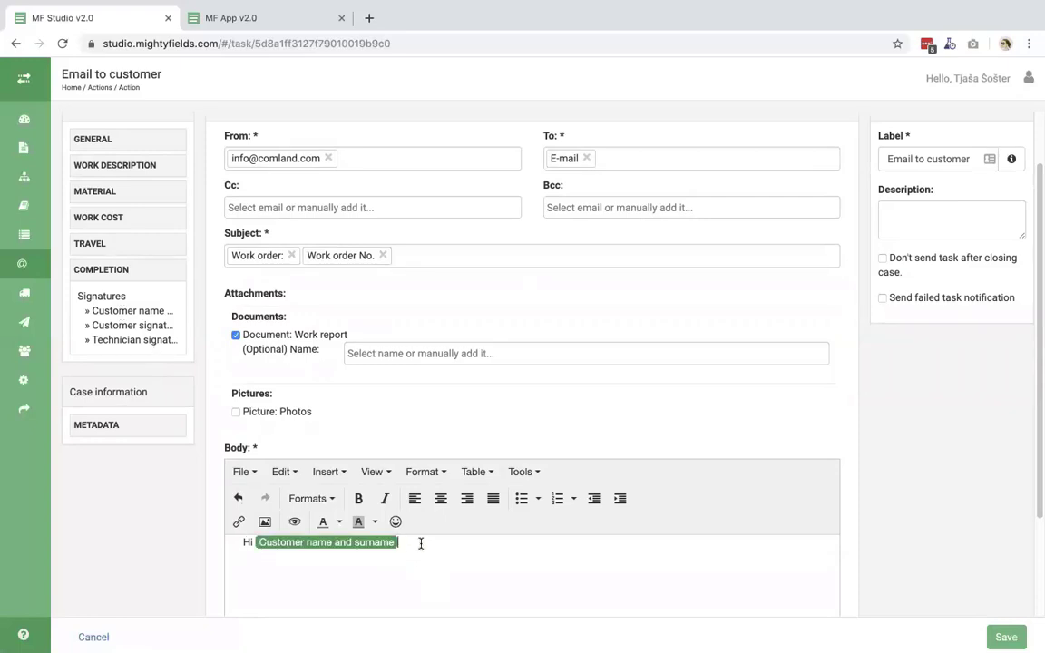
text(,)
key(Return)
key(Return)
- Add the line 'work order is in attachment.' to the body
text(heare)
key(BackSpace)
key(BackSpace)
key(BackSpace)
key(BackSpace)
key(BackSpace)
text(work order is in attachment.)
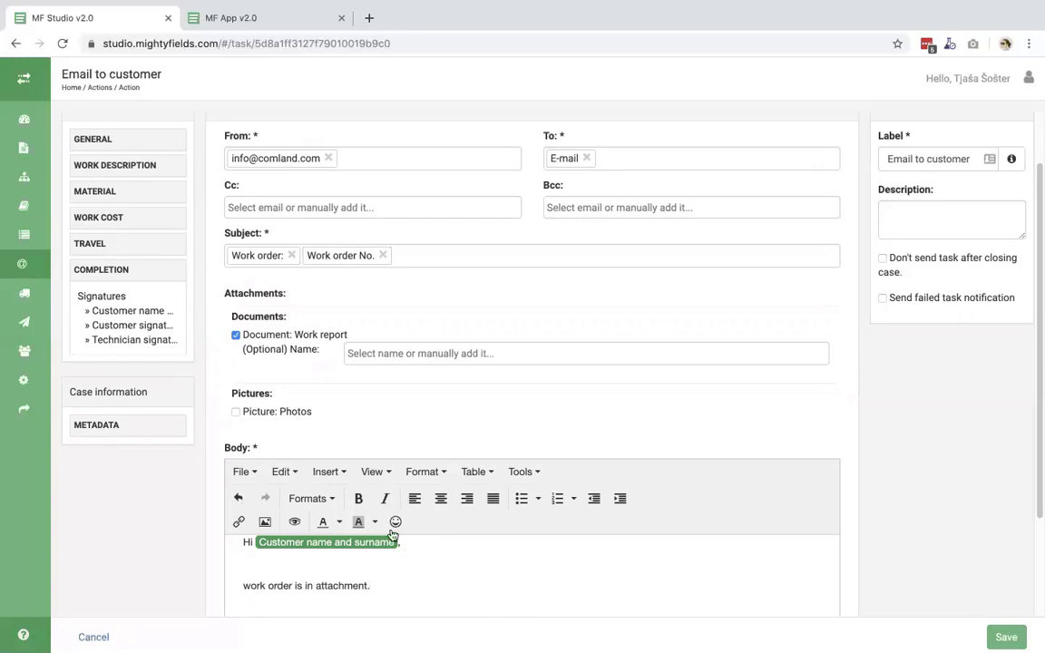
key(Return)
key(Return)
scroll(352, 535, down, 2)
- Sign off with 'Br,' and the METADATA User name field, then save the task
text(Br,)
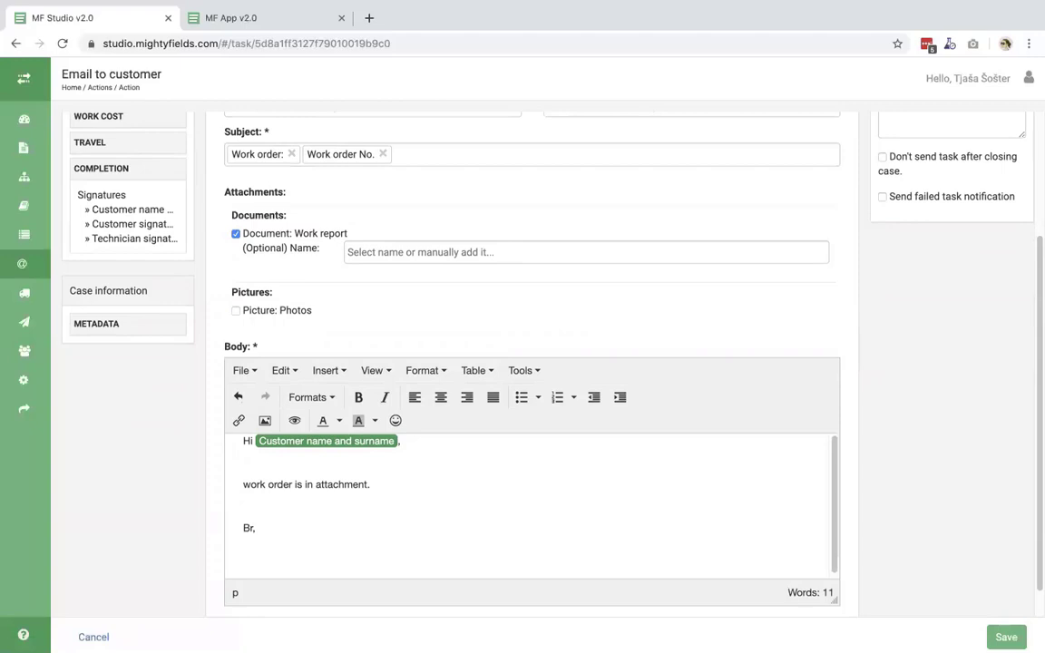
double_click(112, 325)
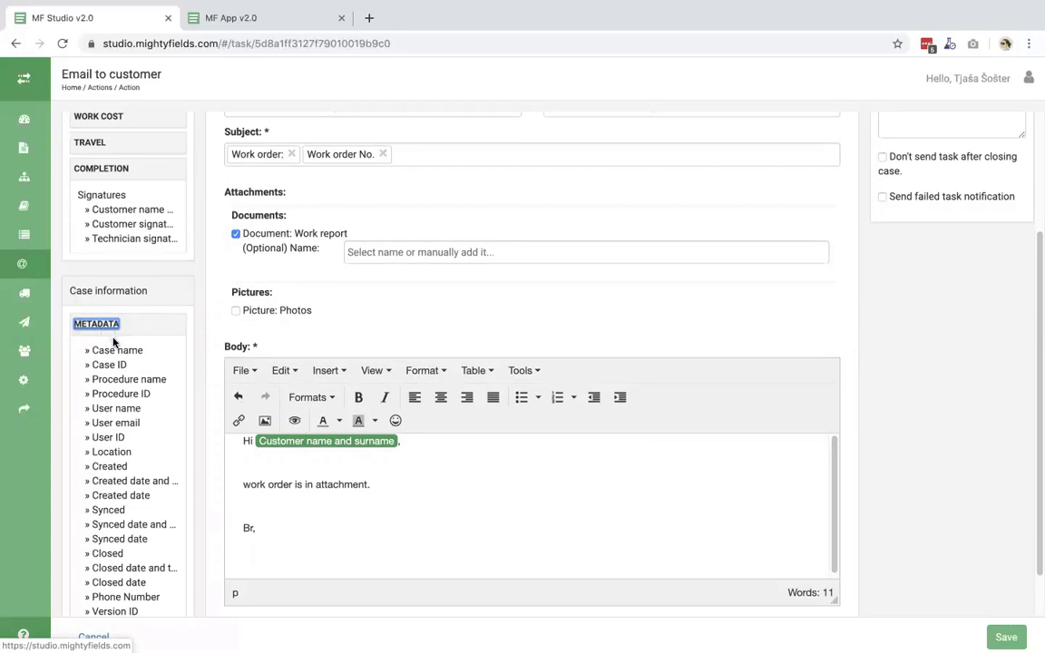
click(116, 408)
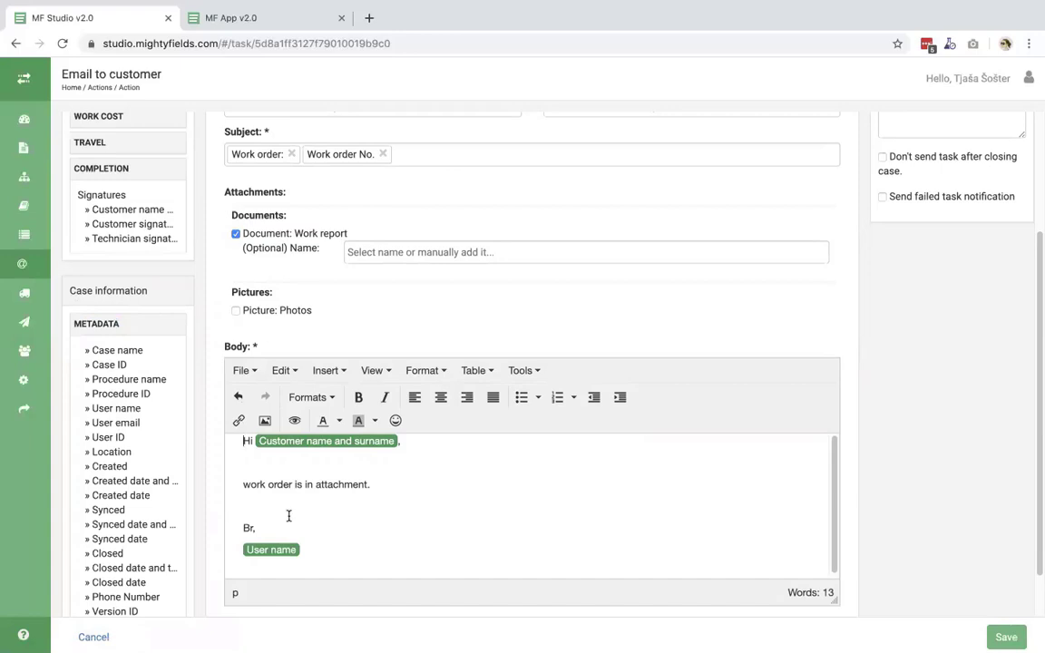
scroll(289, 515, up, 1)
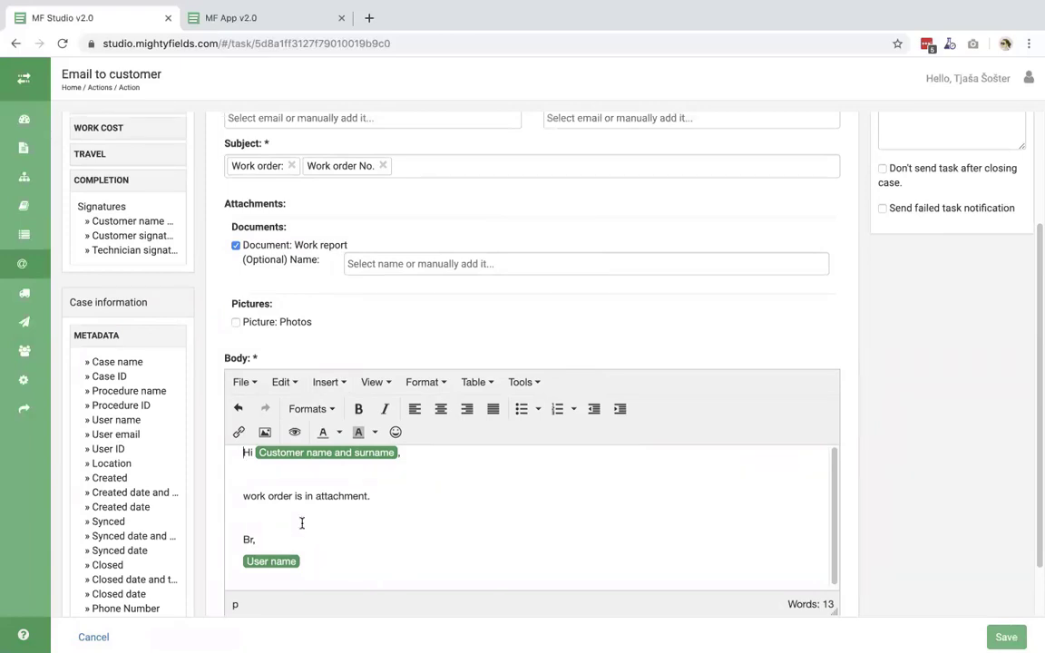
scroll(301, 522, up, 3)
scroll(308, 526, up, 2)
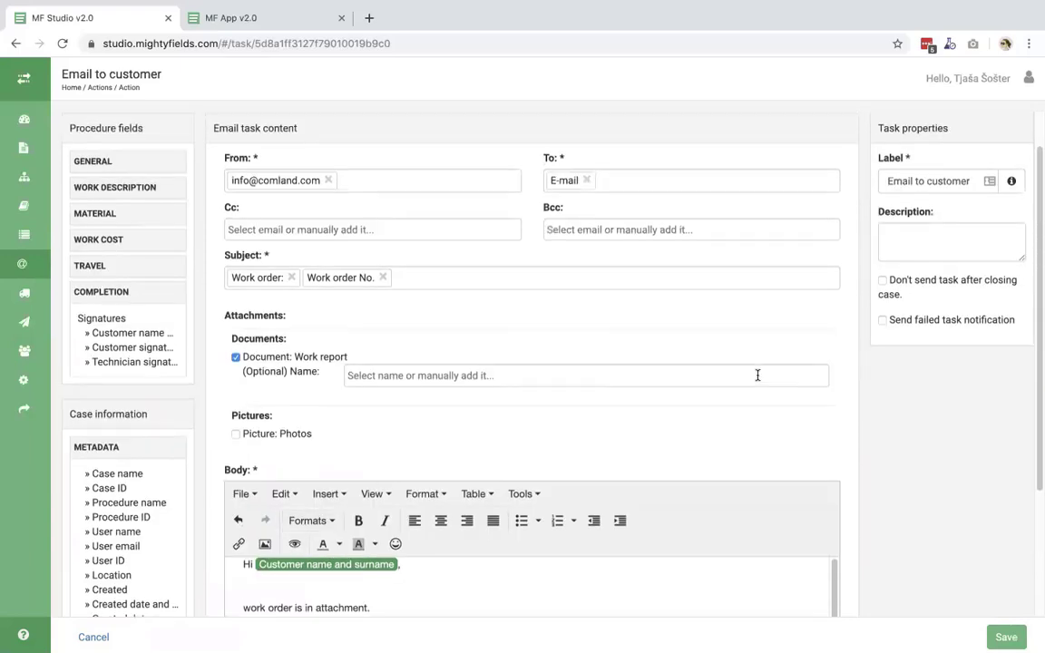
click(1005, 636)
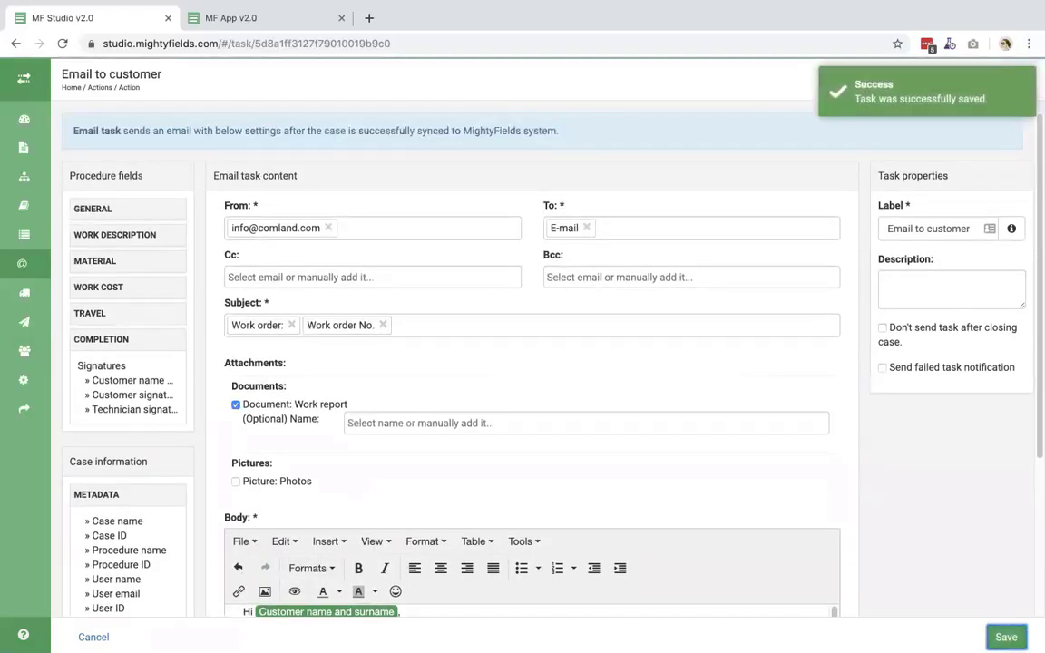